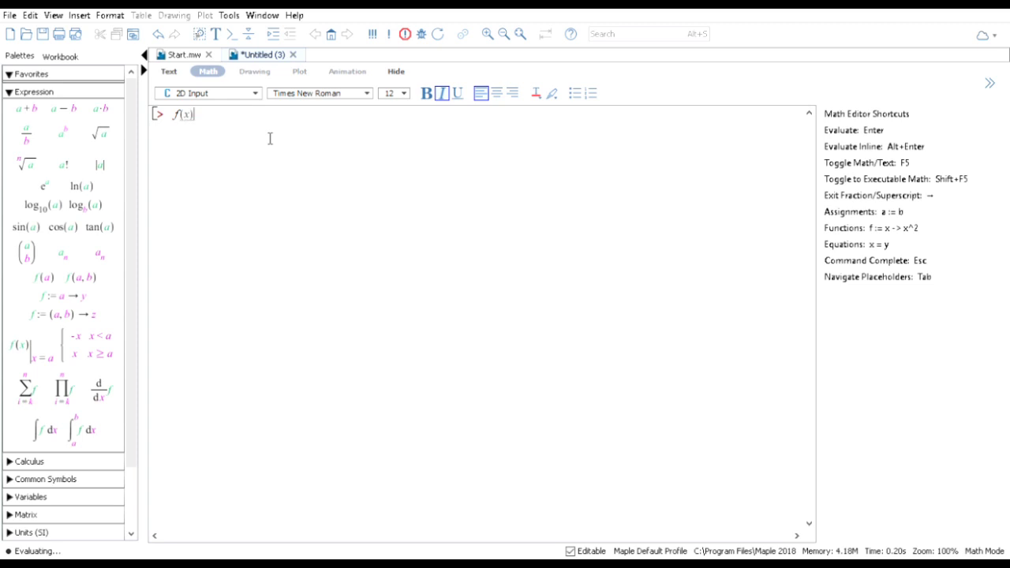
- Evaluate the equation f(x) = 3x + 4, then define it as a function with f := (x) -> 3·x + 4
type("3 x + 4")
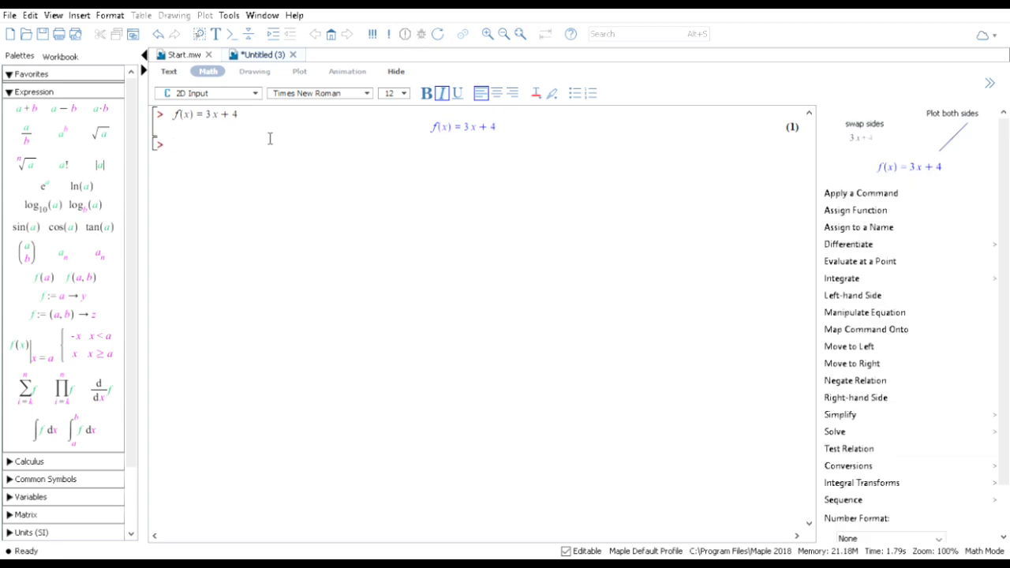
type("f")
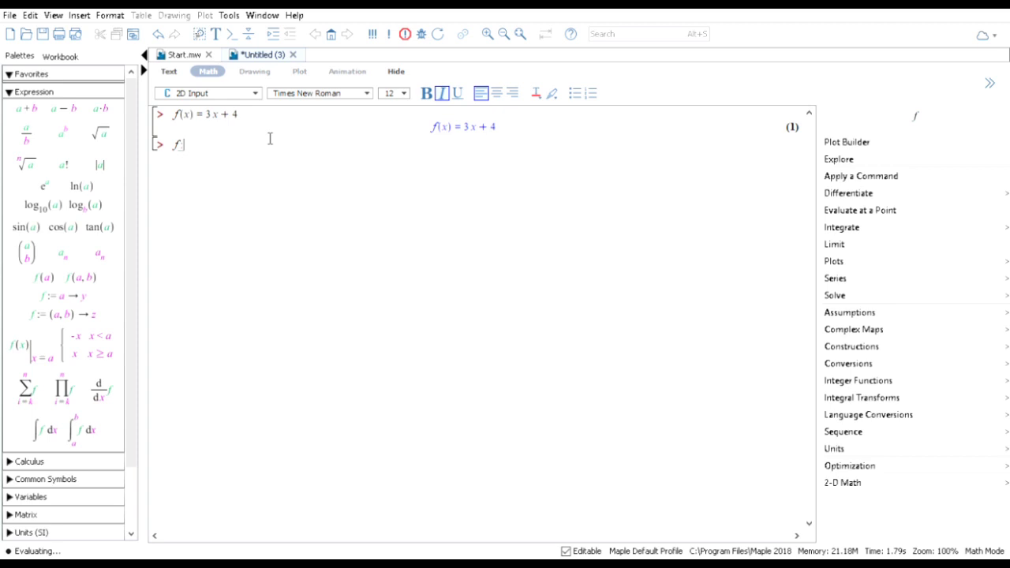
type(":=(x")
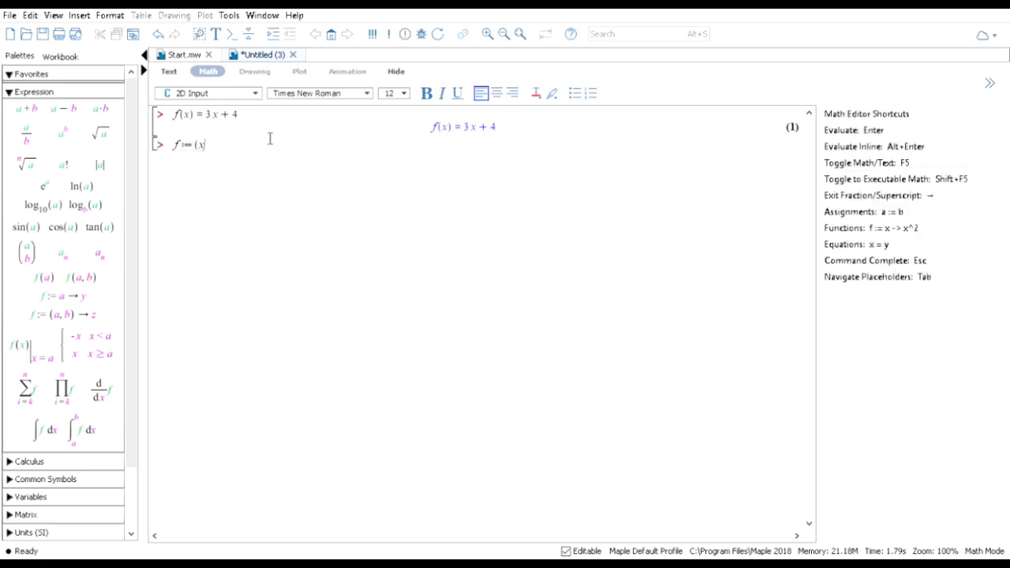
type(")")
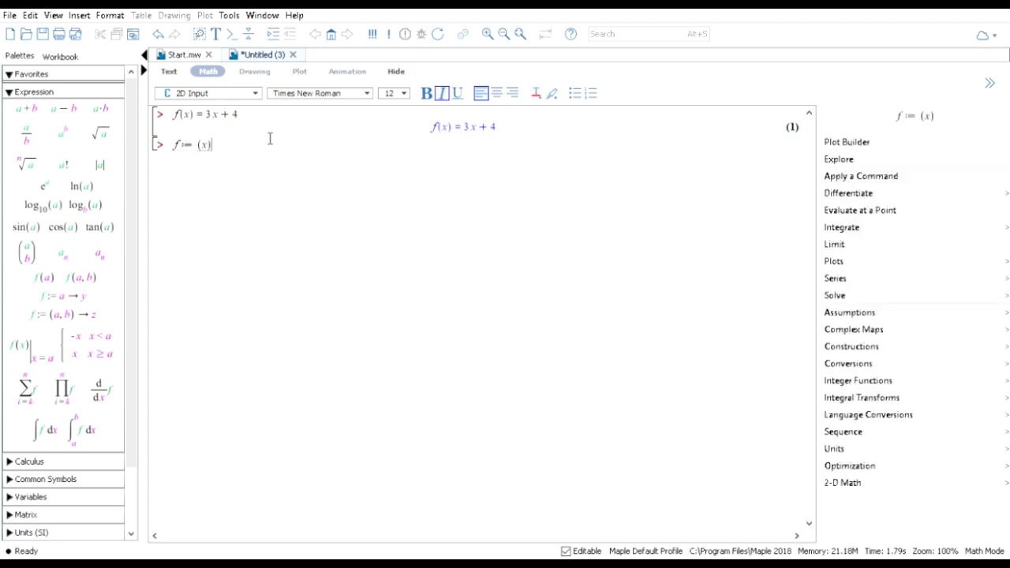
type("->")
type("3")
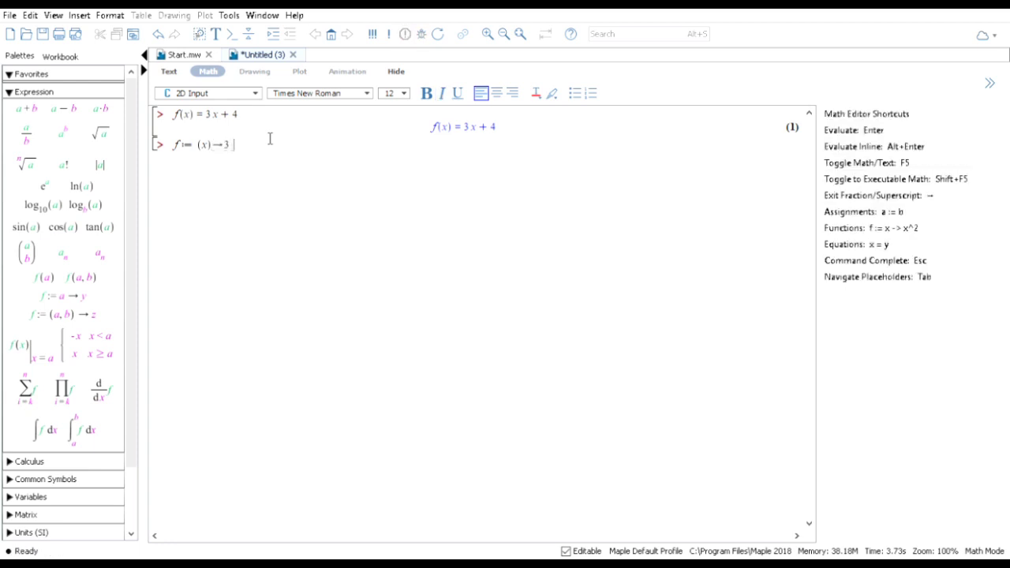
type("x+4")
key("Return")
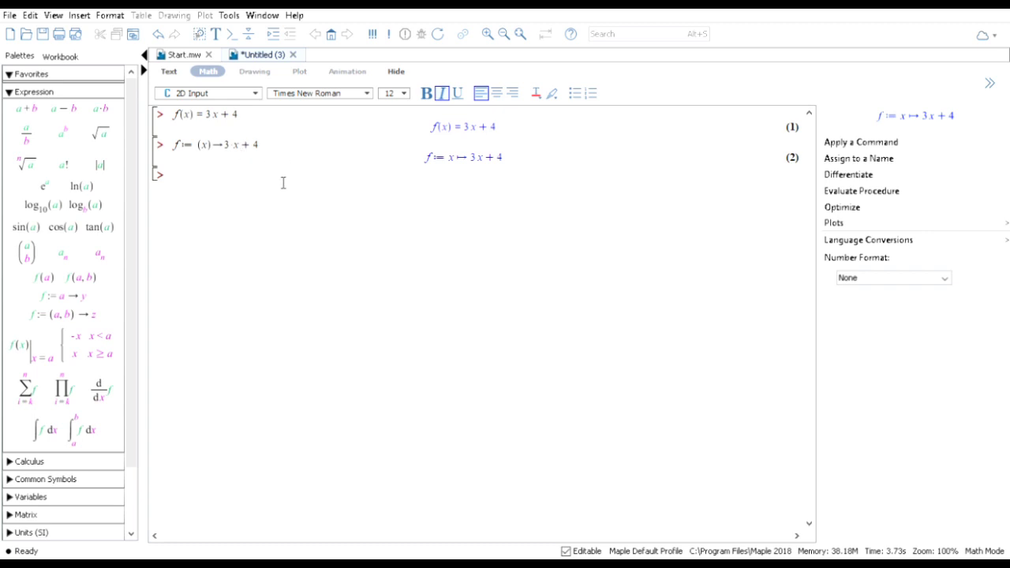
- Enter and evaluate the equation f(x) = 3^x + e^(x-1) on a new line
type("f(x")
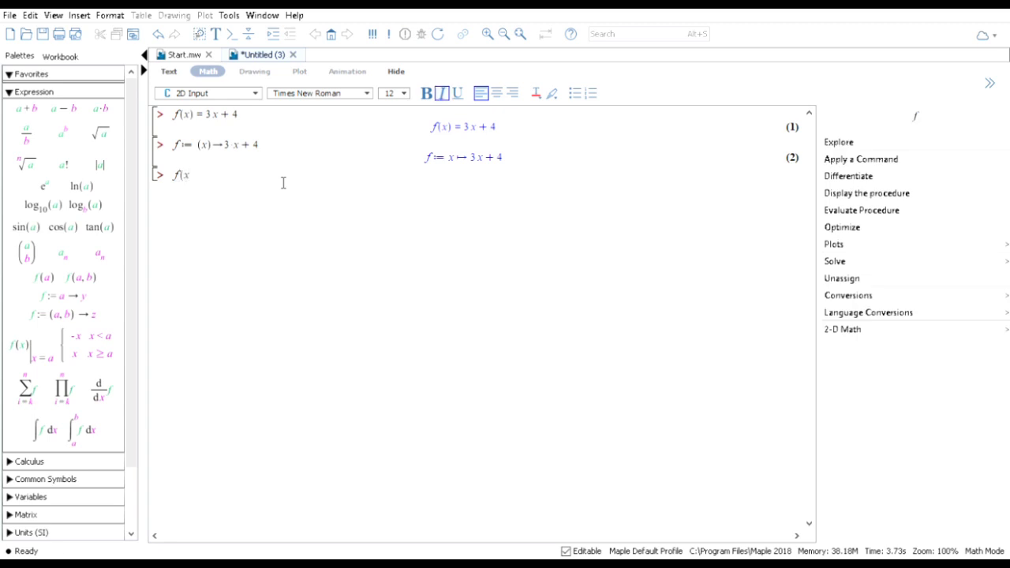
type(") = ")
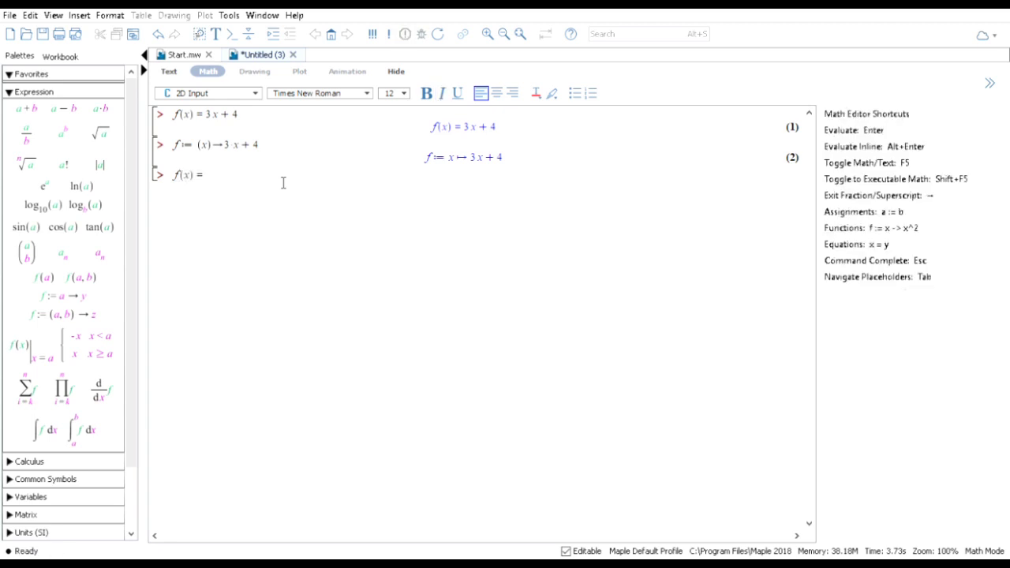
type("3")
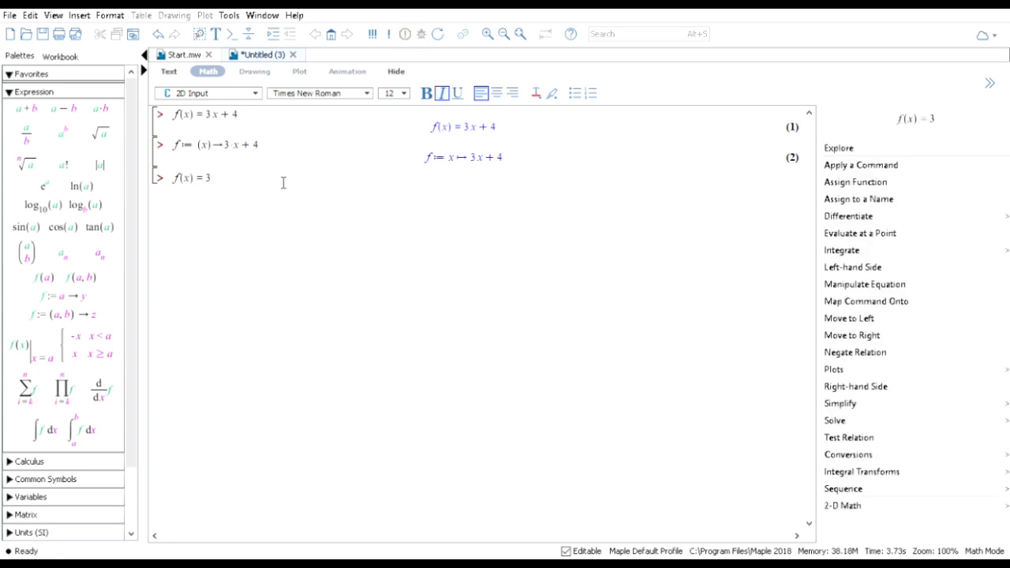
type("^x")
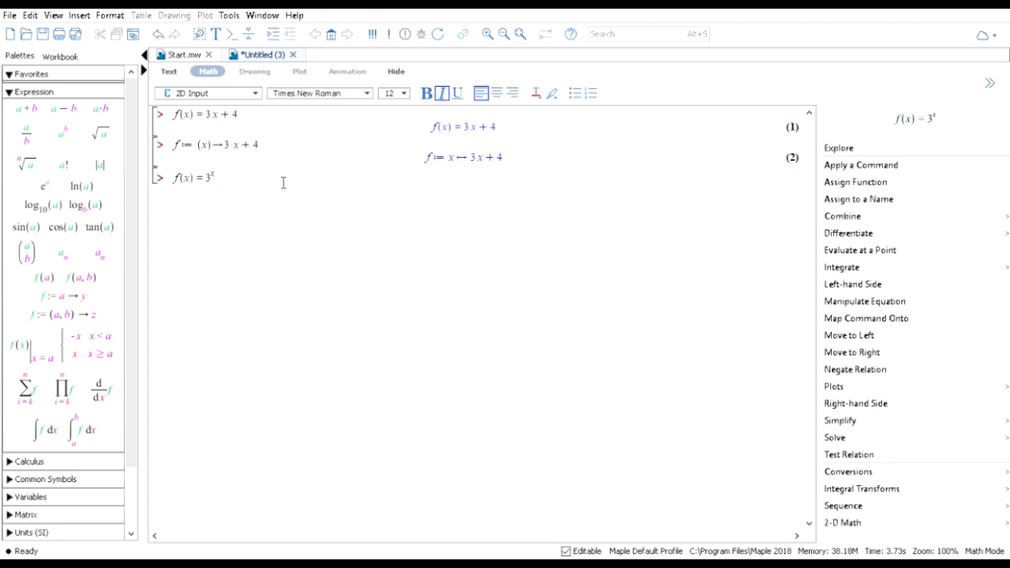
key("Right")
type("+ ")
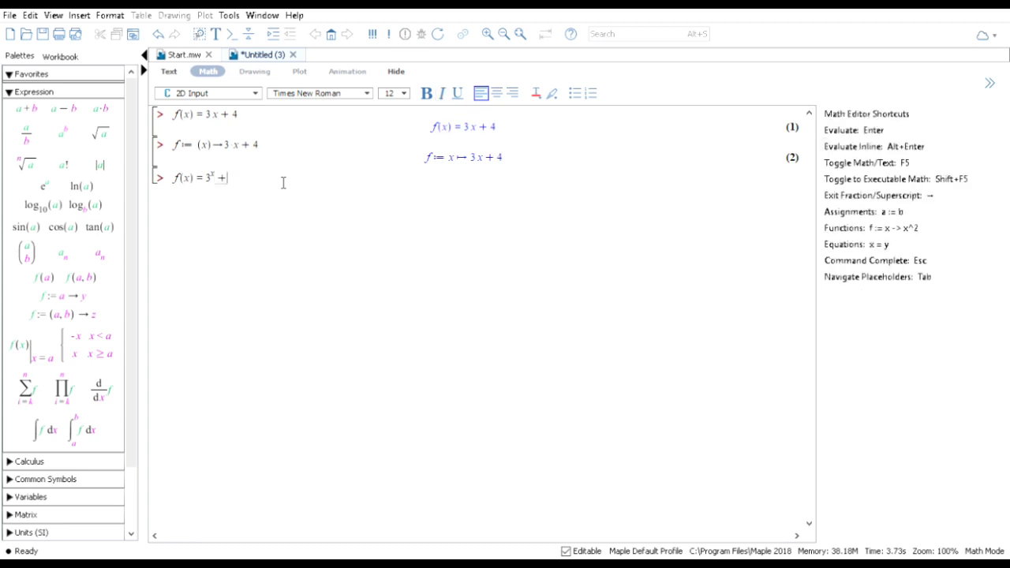
type("e^(")
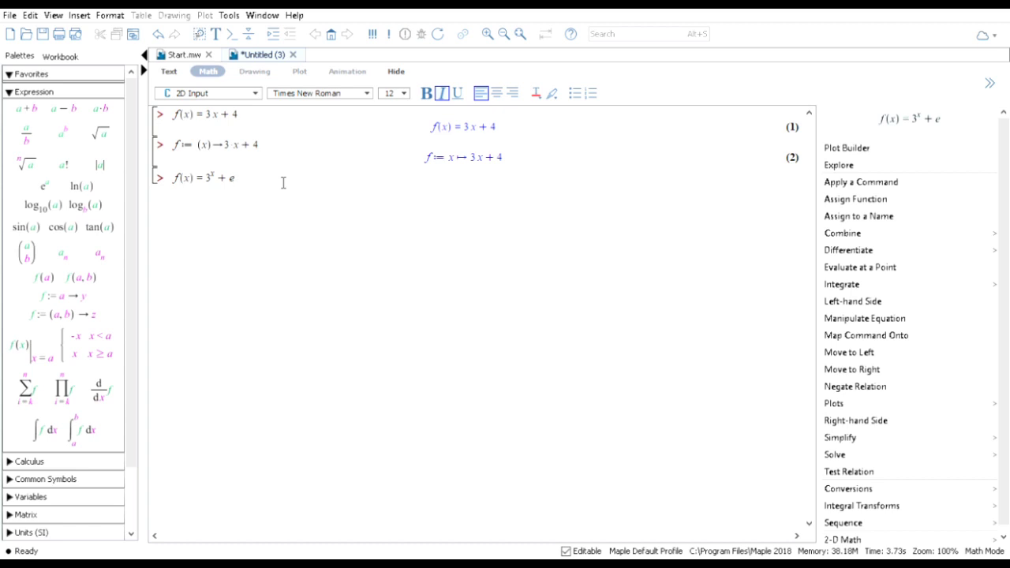
type("x-1")
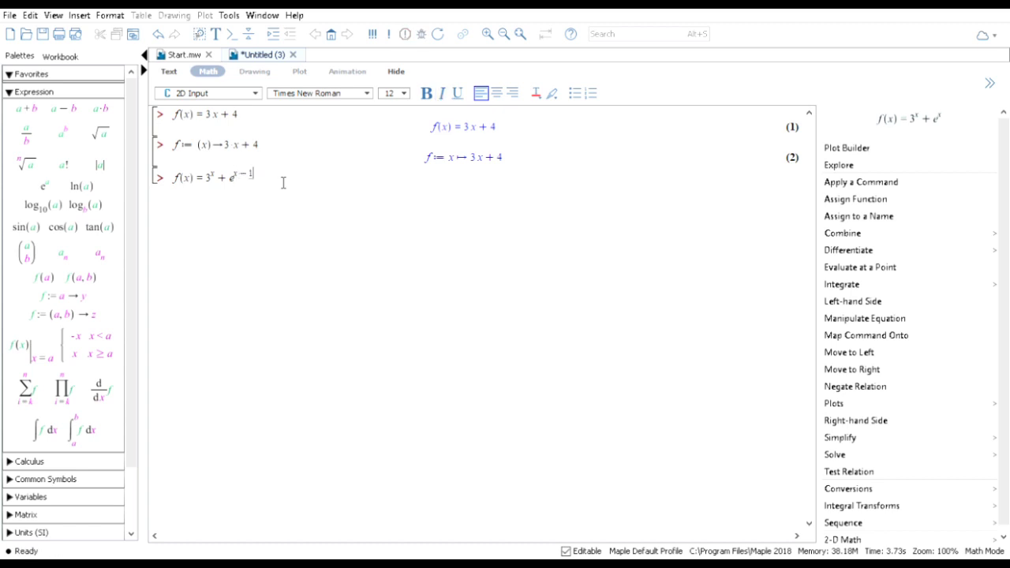
key("Return")
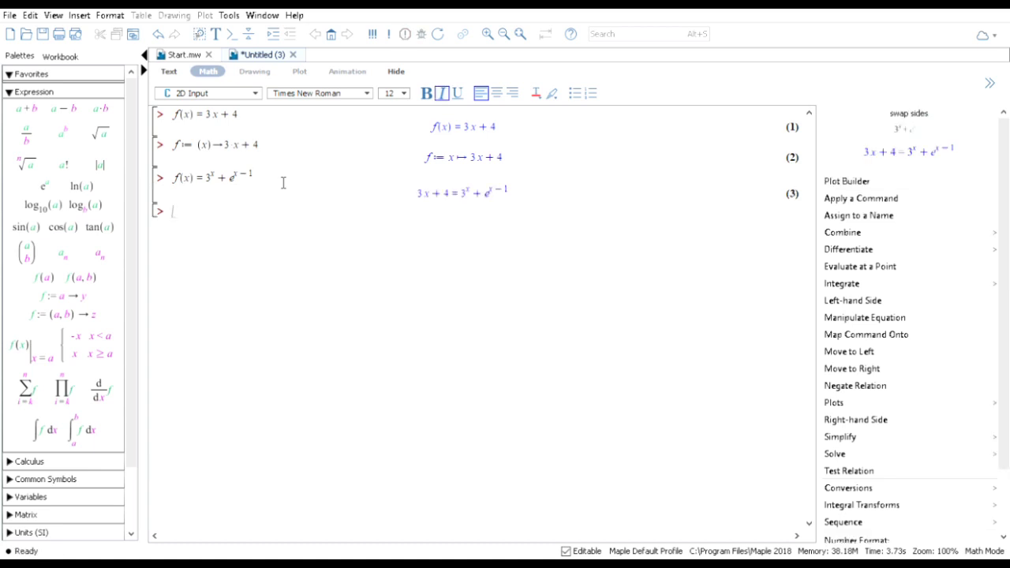
- Redefine f as a function in arrow notation with f := (x) -> 3^x + e^(x-1) and evaluate it
type("f")
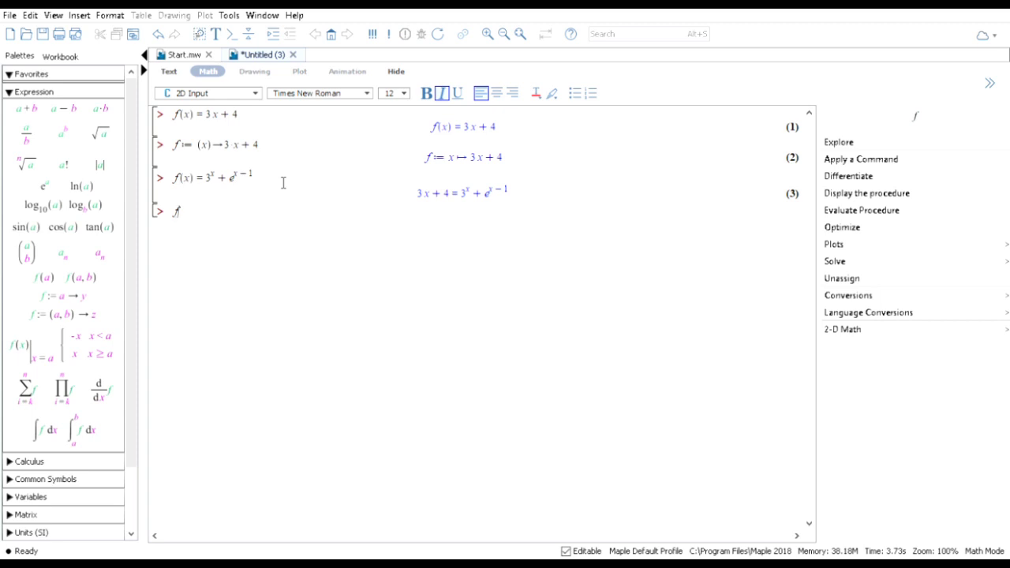
type(":=(x)")
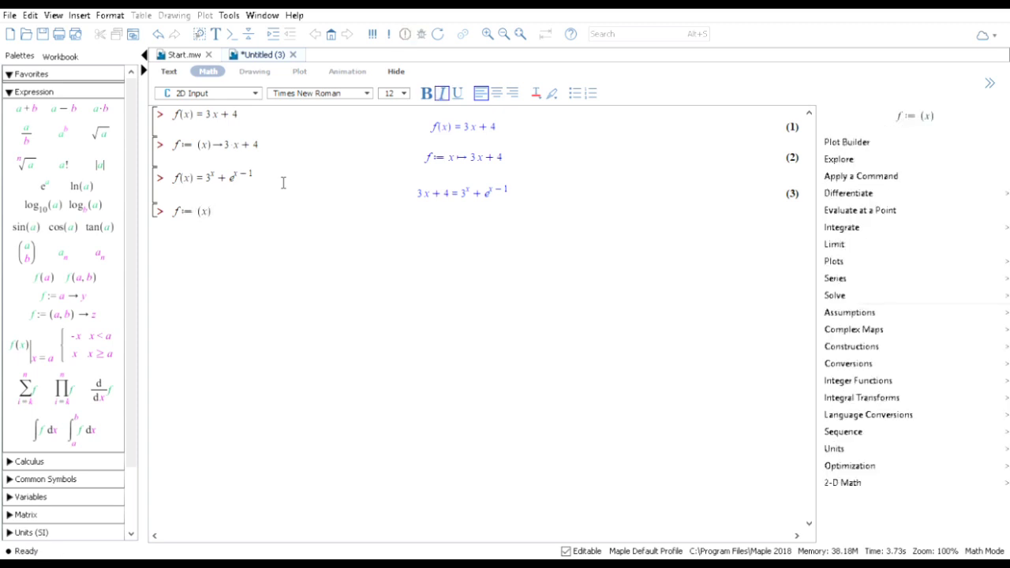
type("->")
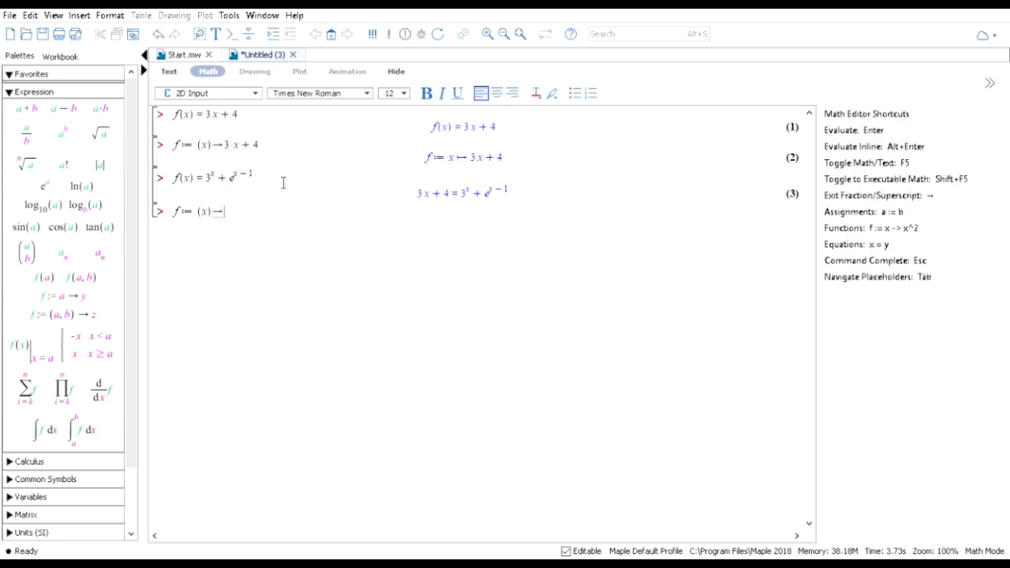
type("3")
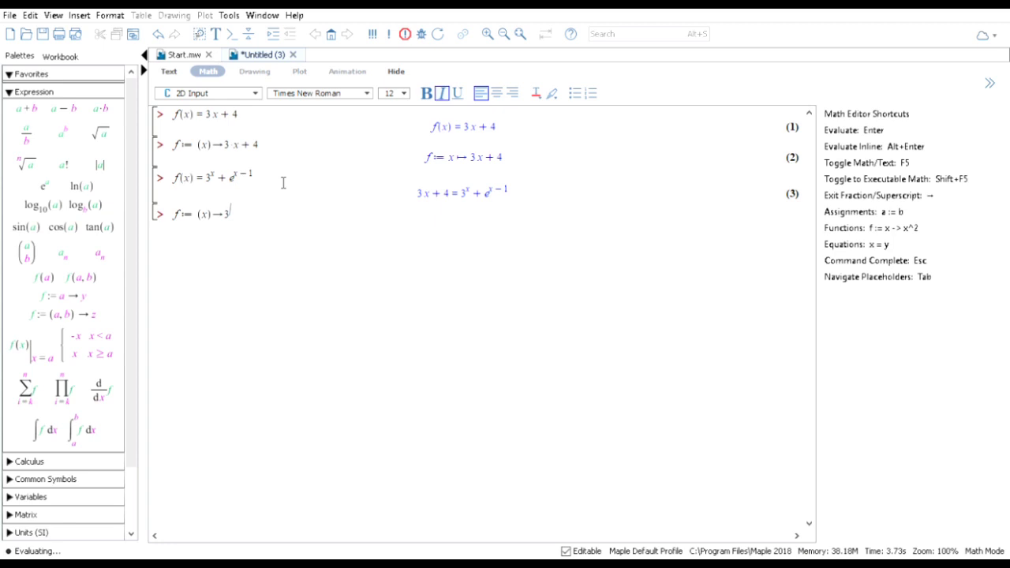
type("x")
key("Right")
type("+e^x-1")
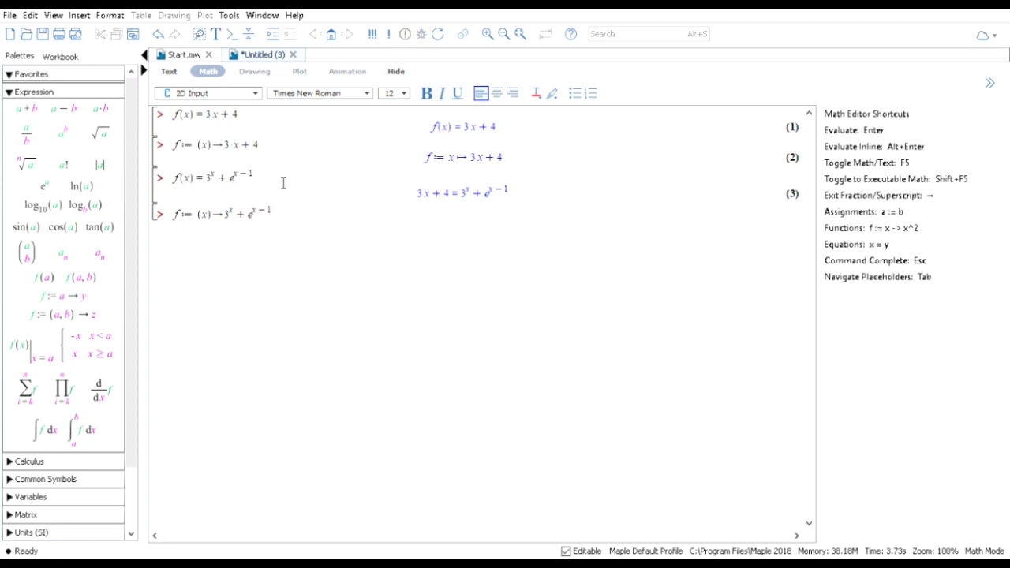
key("Return")
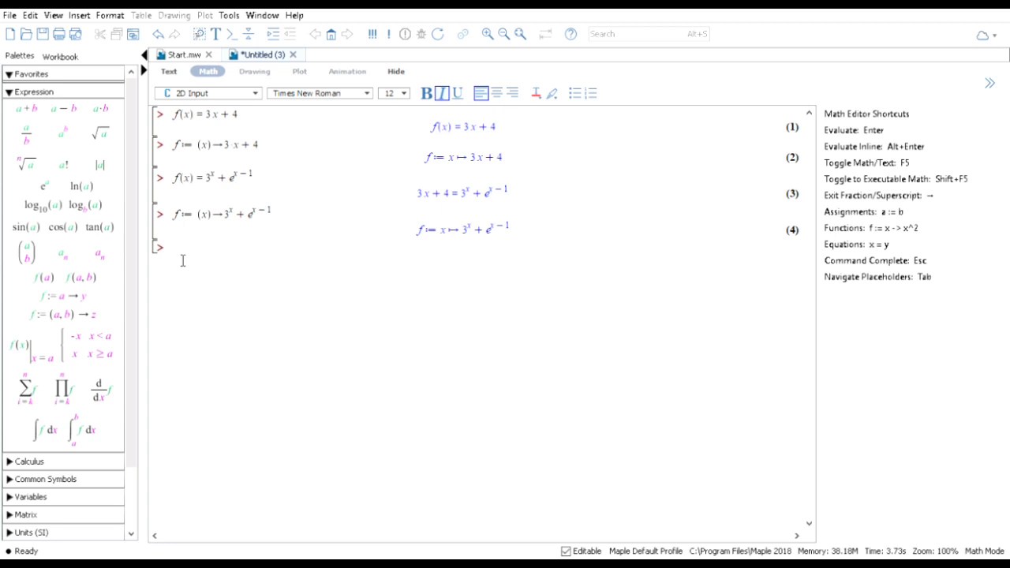
- Enter and evaluate the equation g(x) = xsin(x-1) - sin^2(x) on a new line
type("g(")
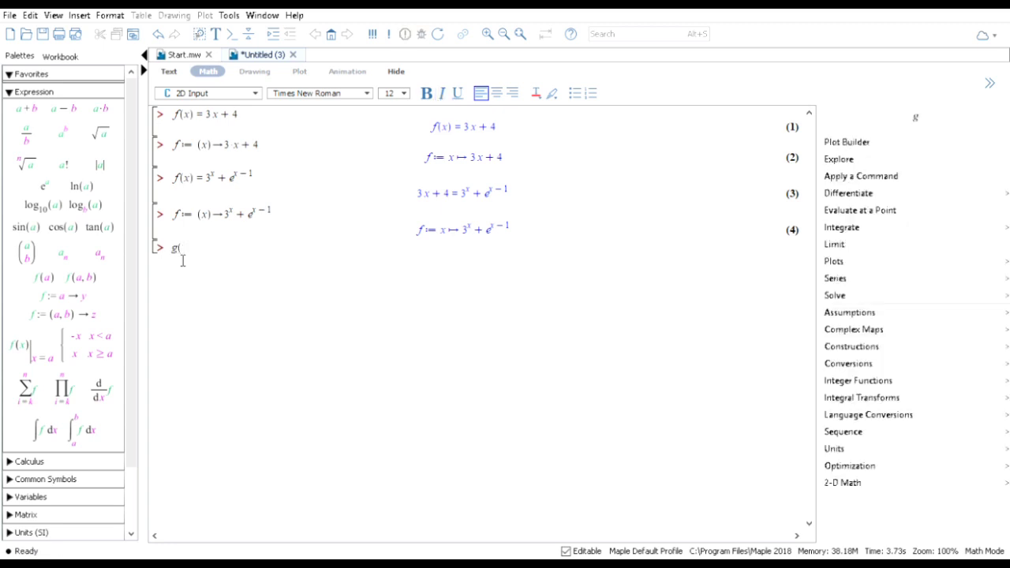
type("x)=")
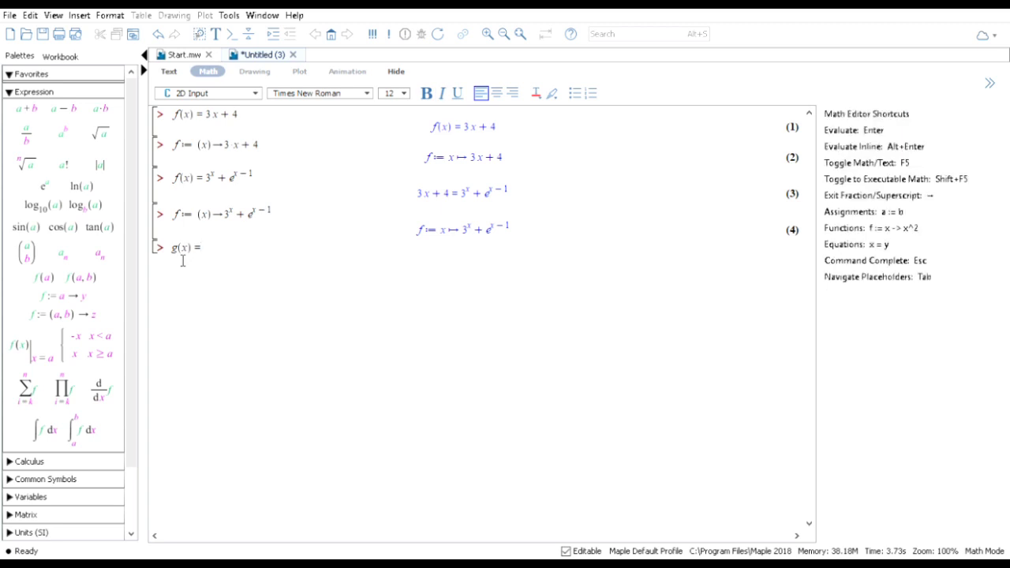
type("xsin")
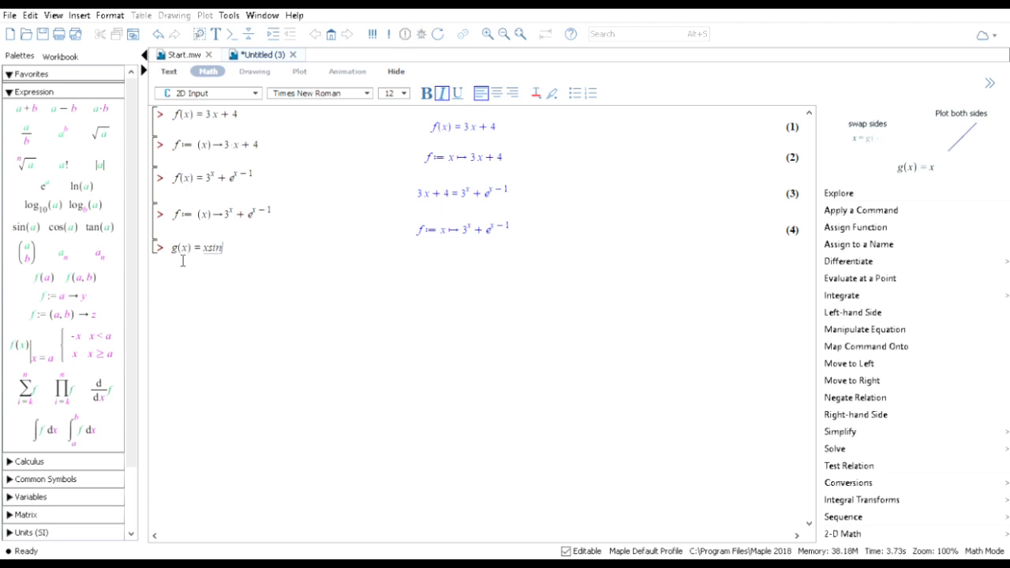
type("(x")
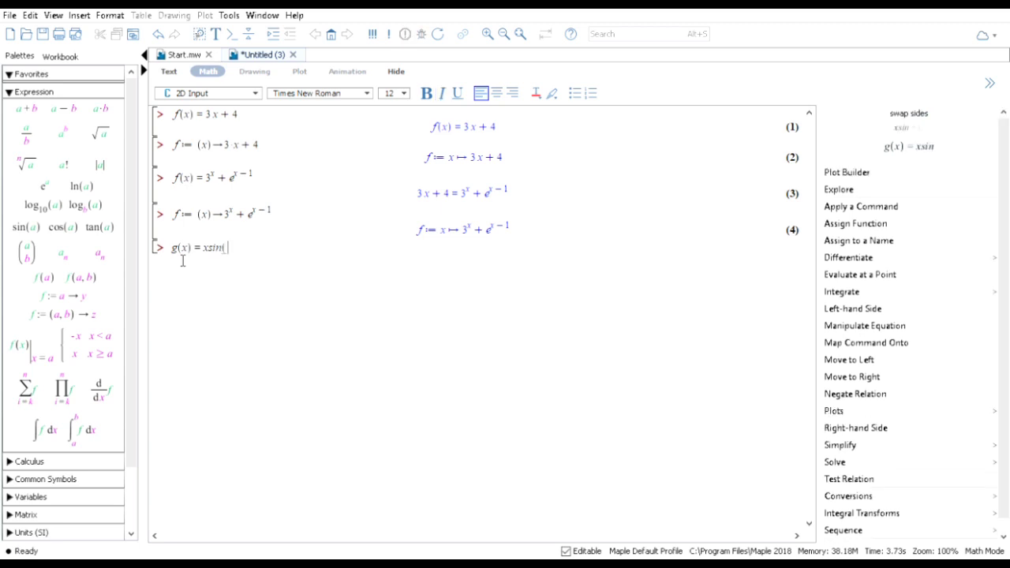
type("-1)")
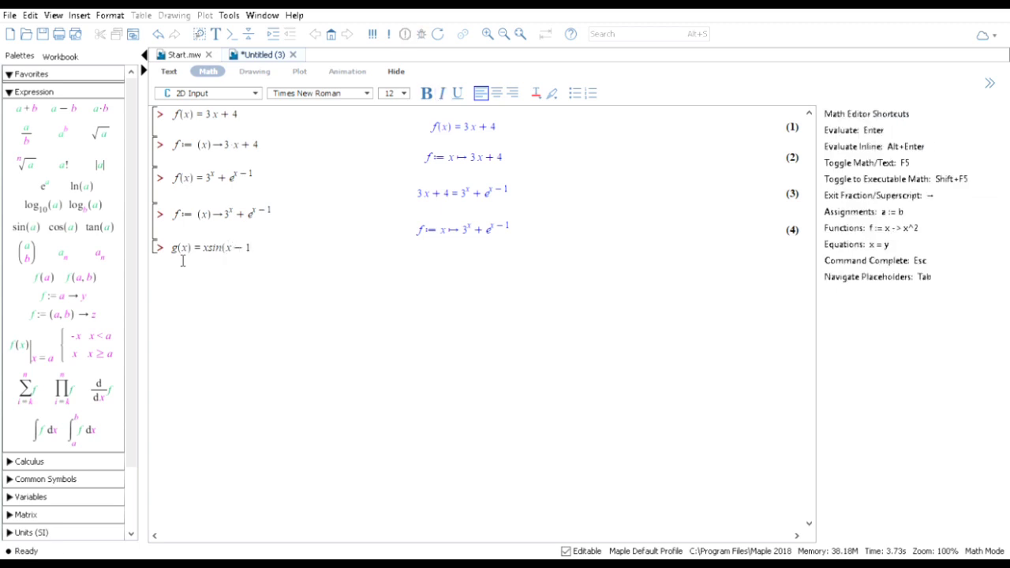
type("-")
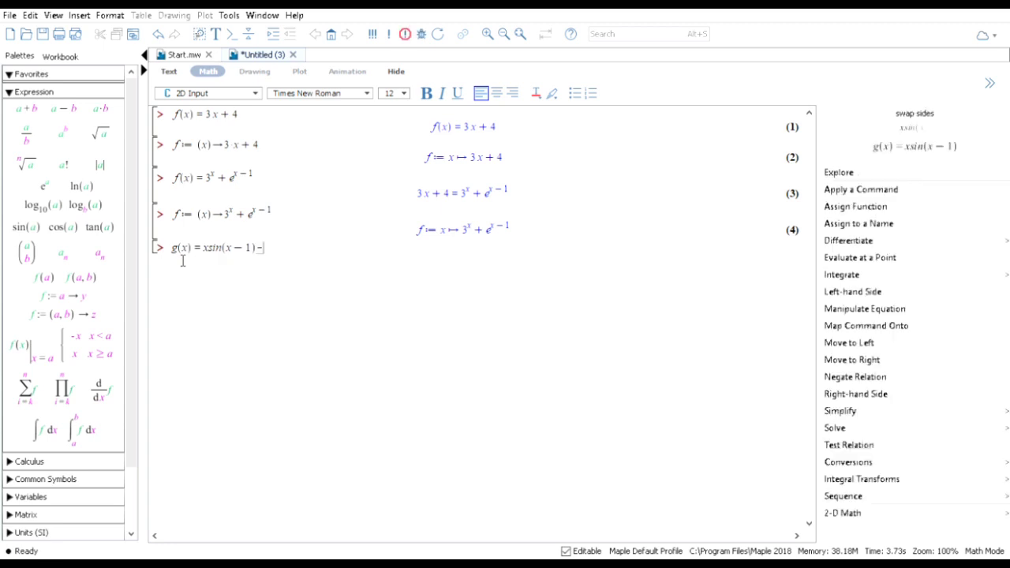
type("sin")
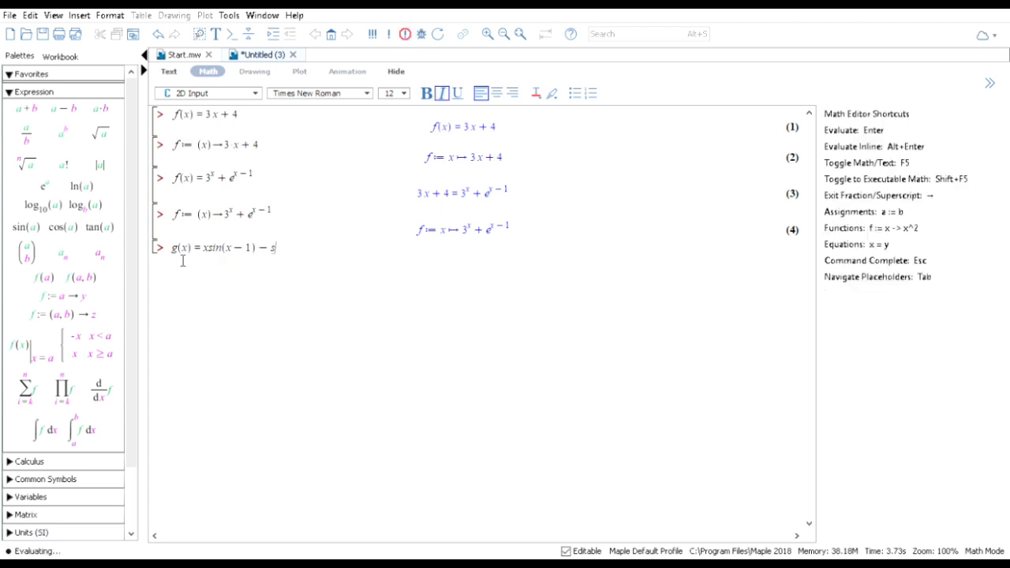
type("^2")
key("Right")
type("(x)")
key("Return")
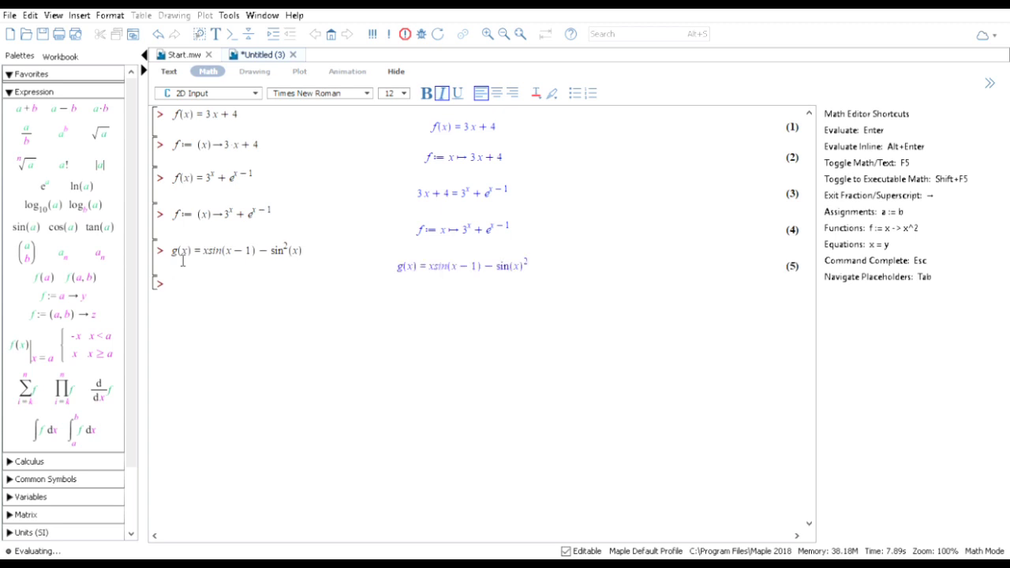
- Define g as a function in arrow notation with g := (x) -> xsin(x-1) - sin^2(x) and evaluate it
type("g")
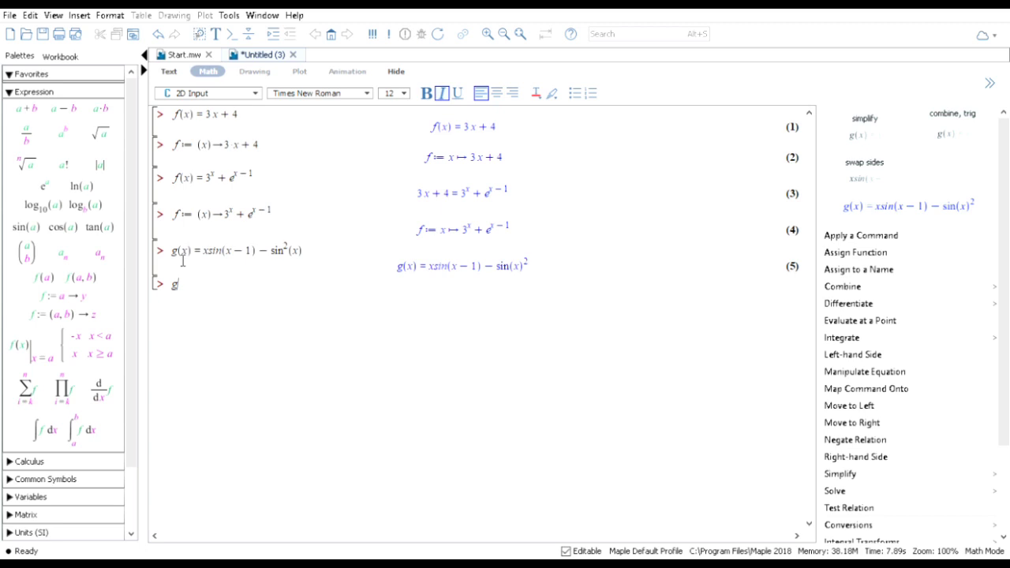
type(":=")
type("(x")
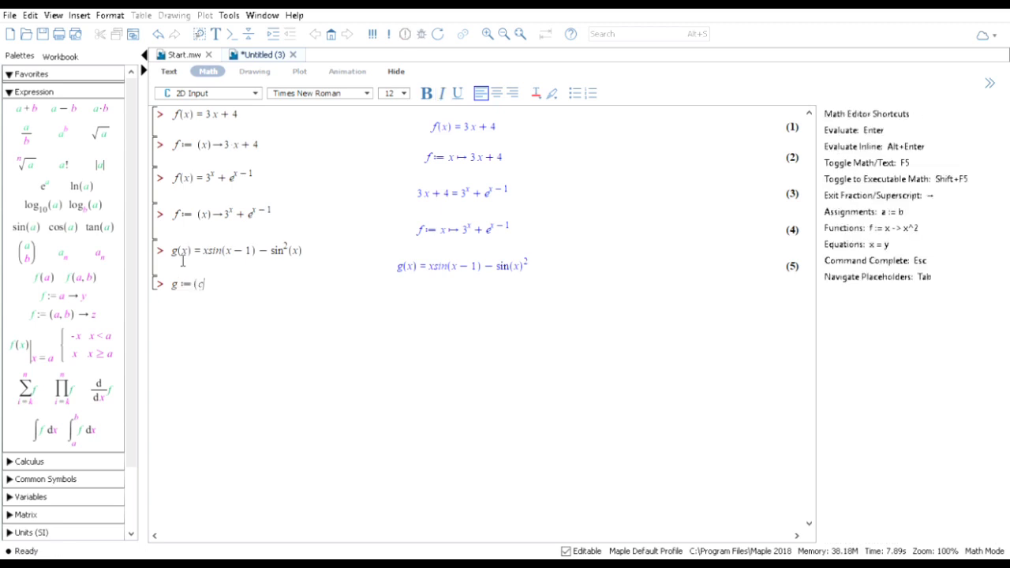
type(")")
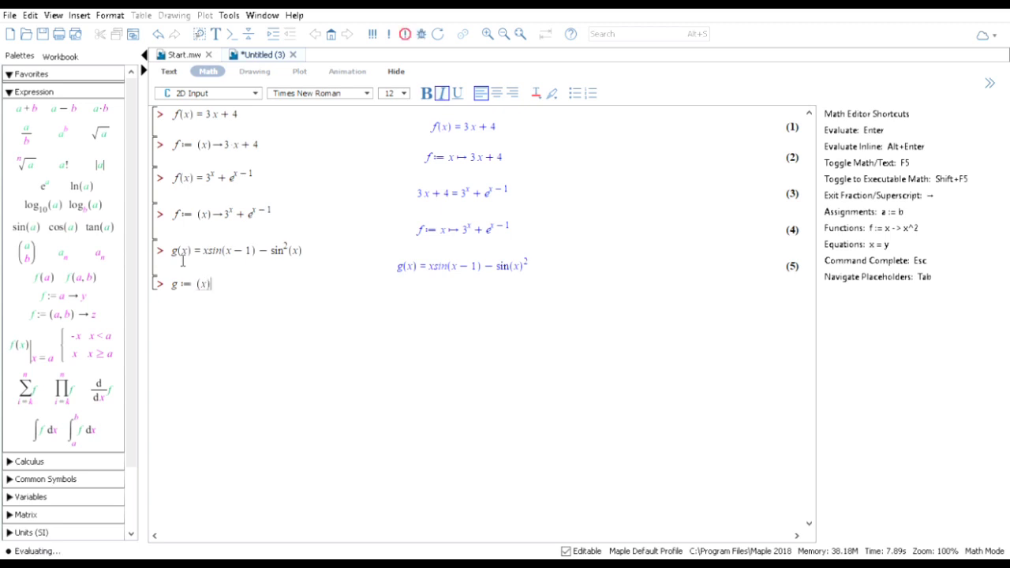
type("->")
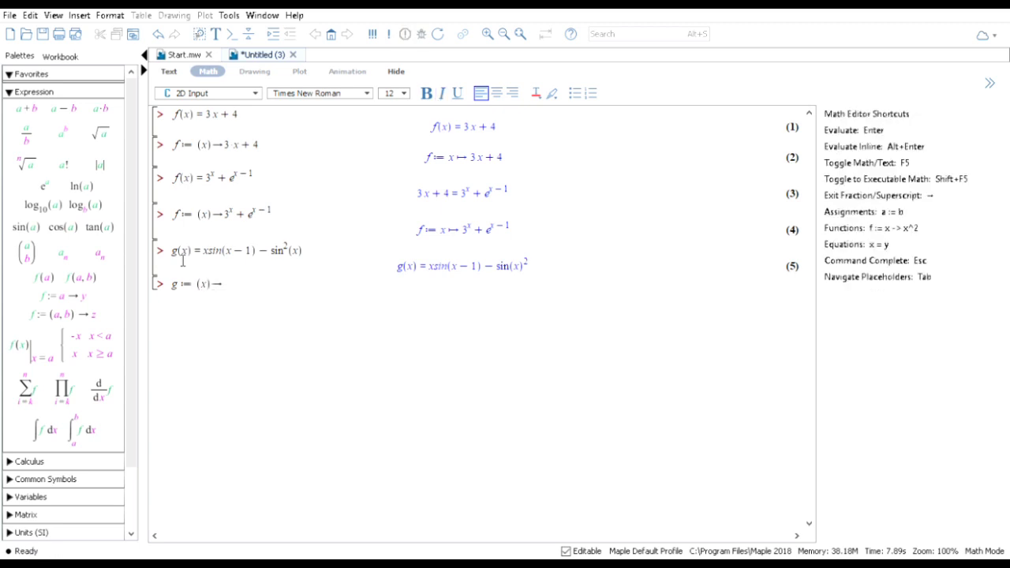
type("xsi")
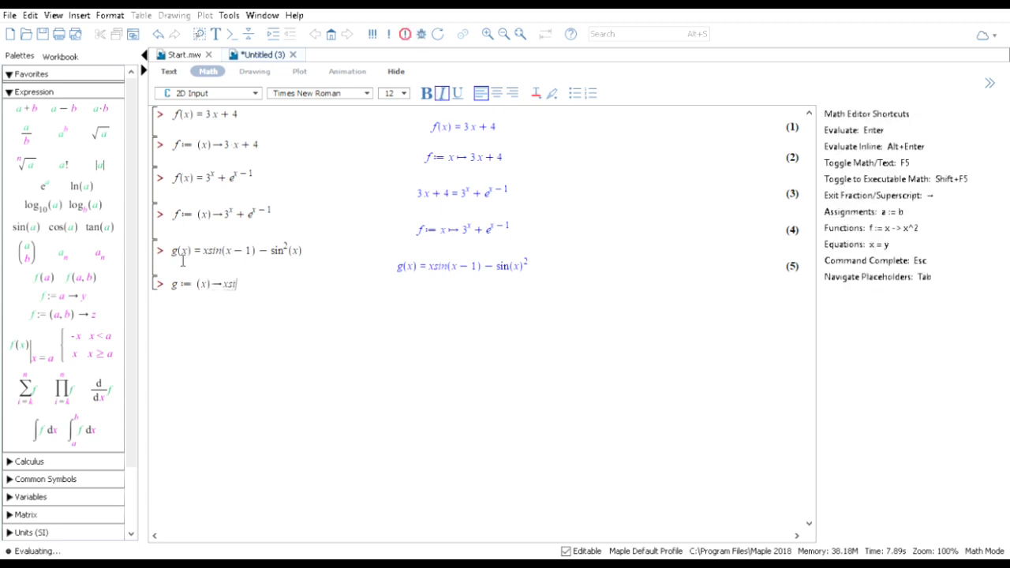
type("n(x")
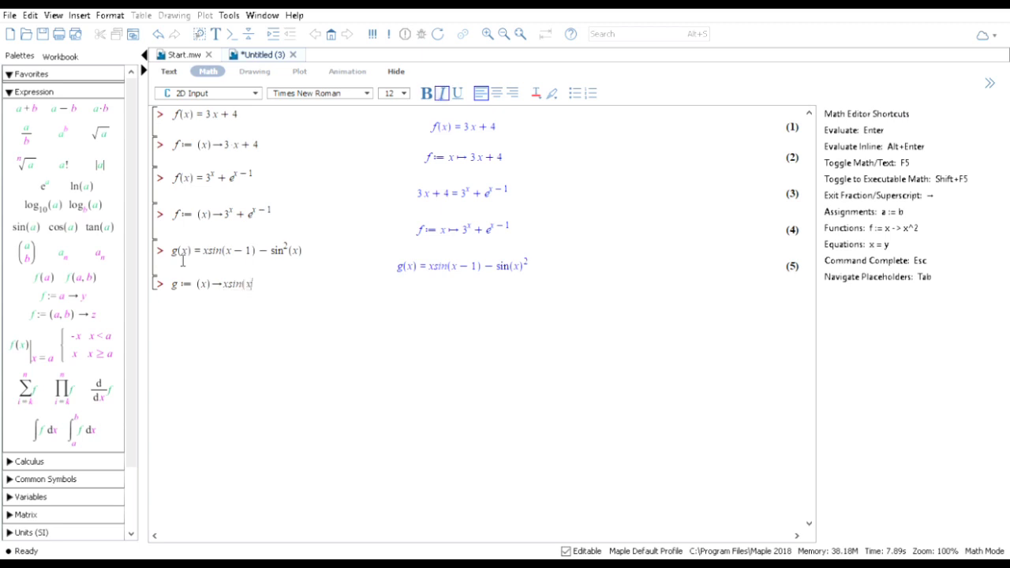
type("-1)")
type(")-")
type("sin^2")
key("Right")
type("(x)")
key("Return")
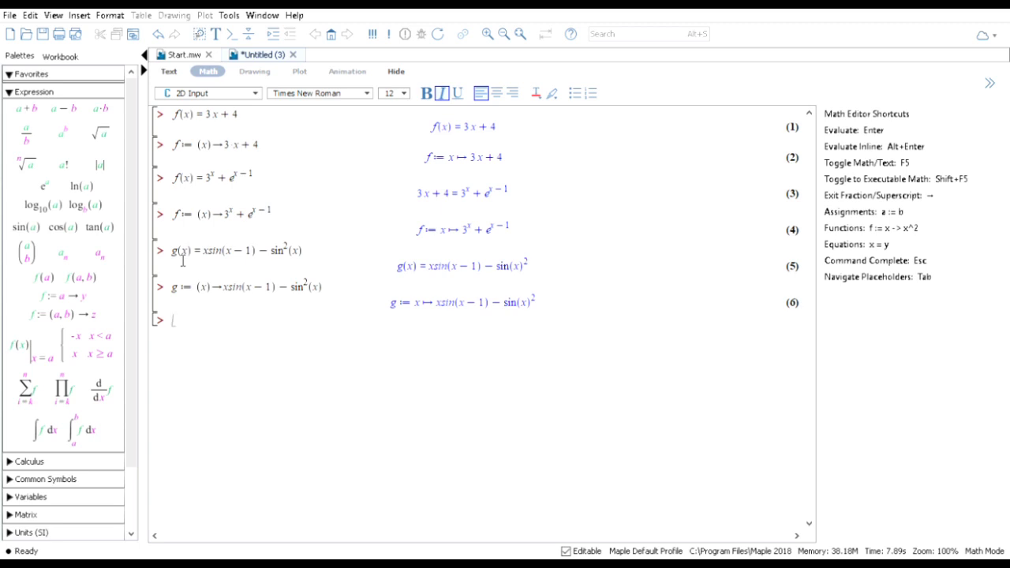
- Enter and evaluate the equation h(x) = 3x^2 + in(x^2 + 2)log(x) on a new line
type("h(")
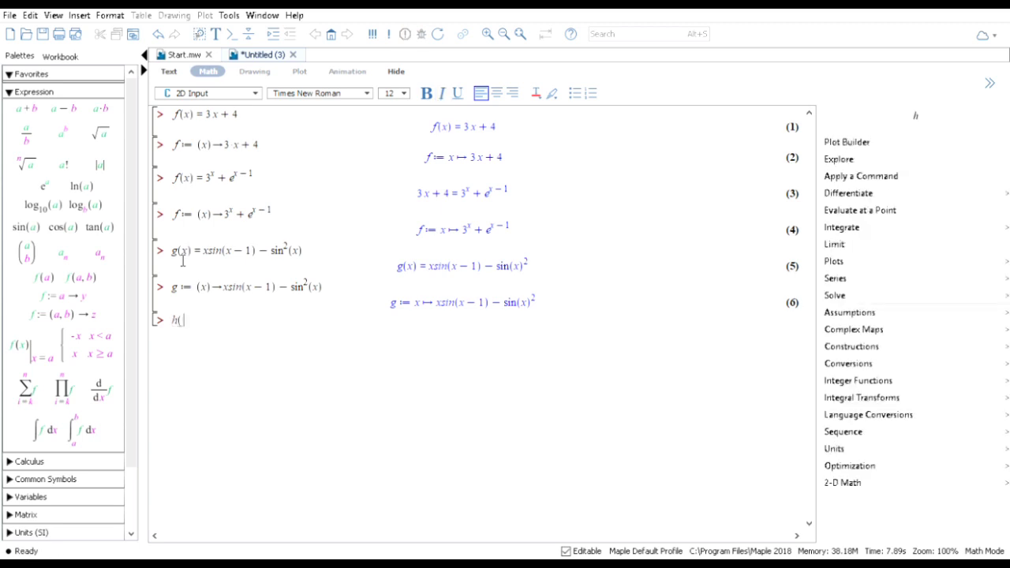
type("x) = ")
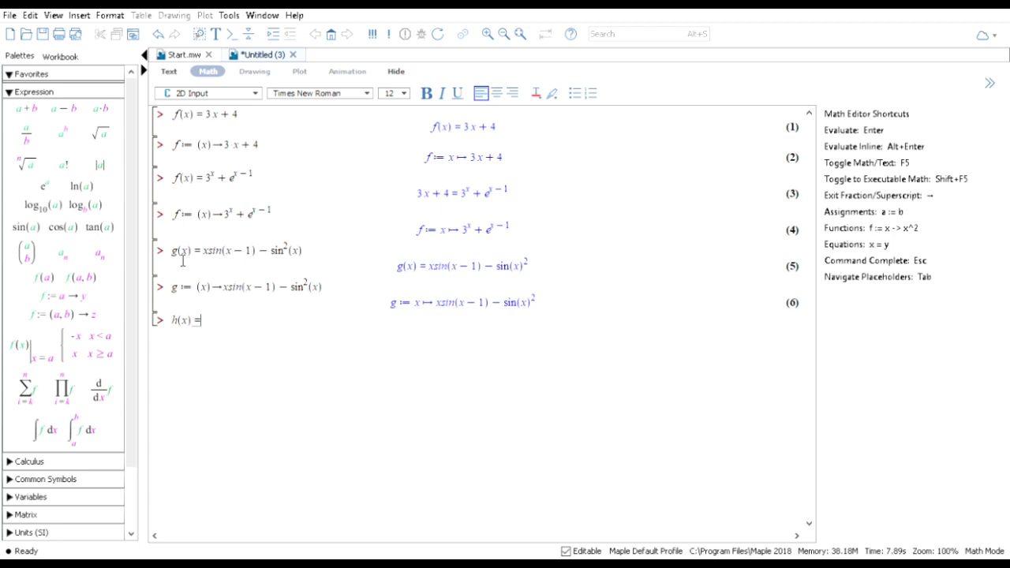
type("3 x^2")
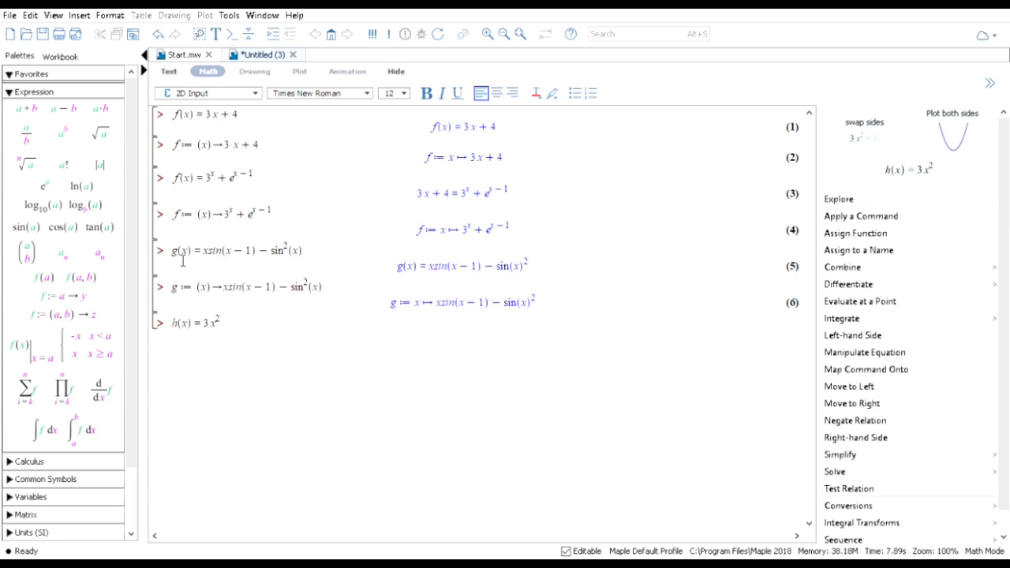
type("+")
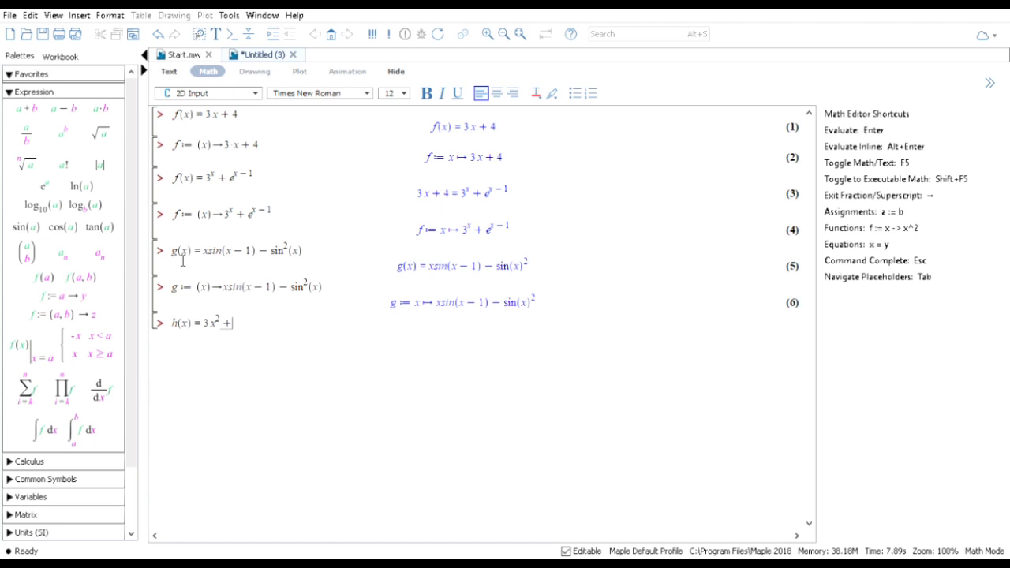
type("t")
key("Return")
type("n(x^2")
key("Right")
type("+ 2)")
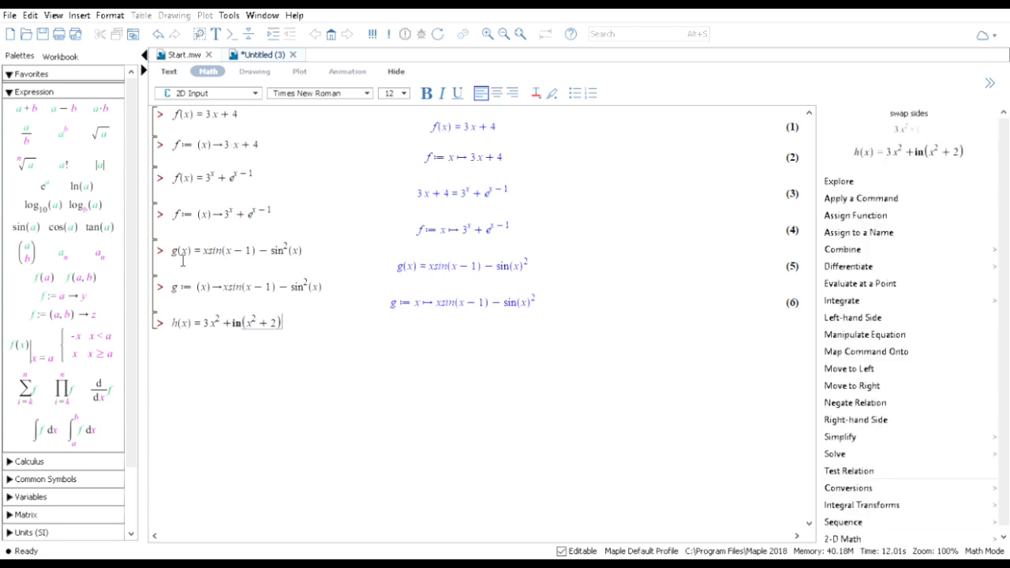
type("log(x)")
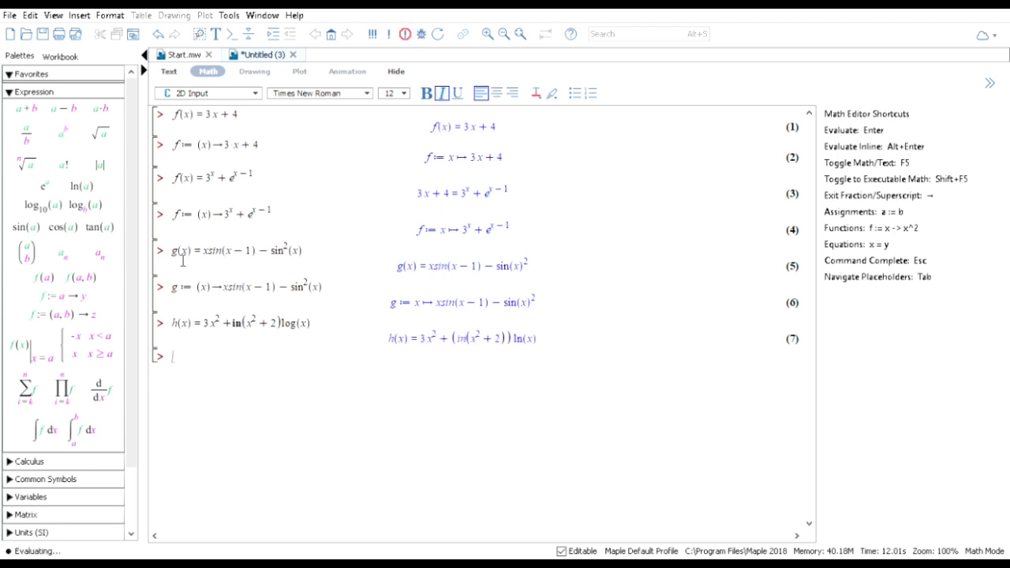
- Define h as a function in arrow notation with h := (x) -> 3x^2 + in(x^2 + 2)log(x) and evaluate it
type("h")
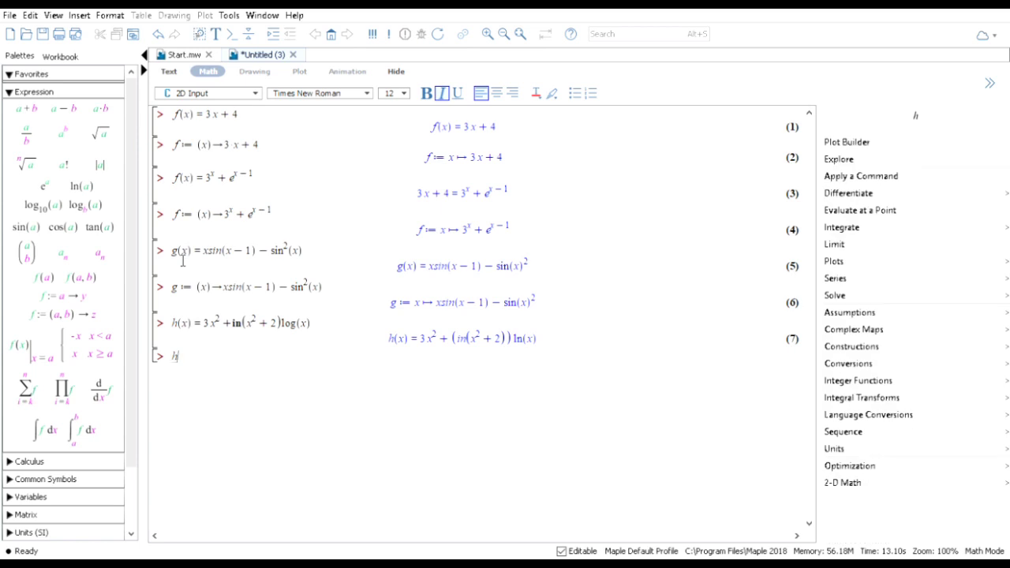
type(":=")
type("(x")
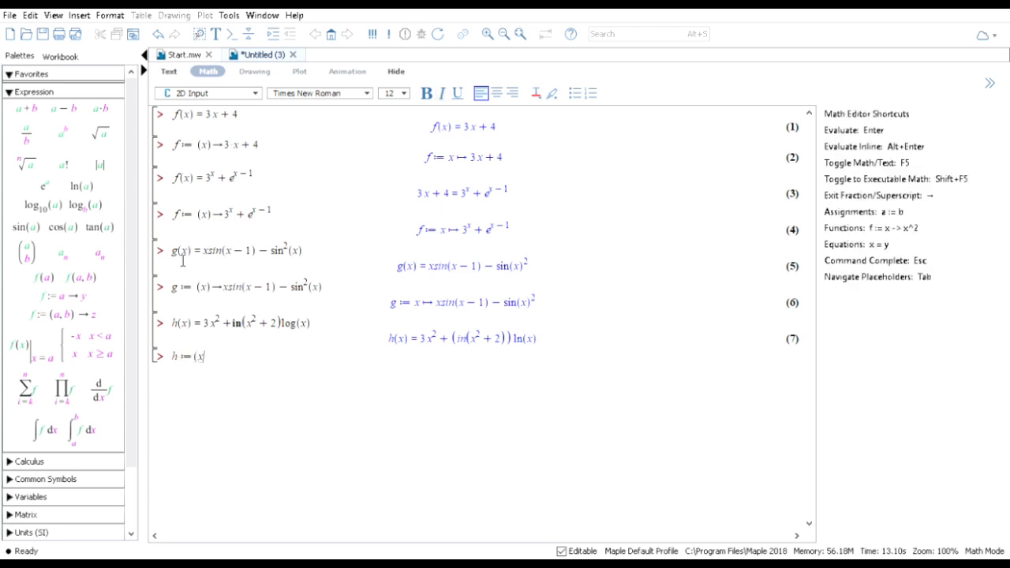
type(")")
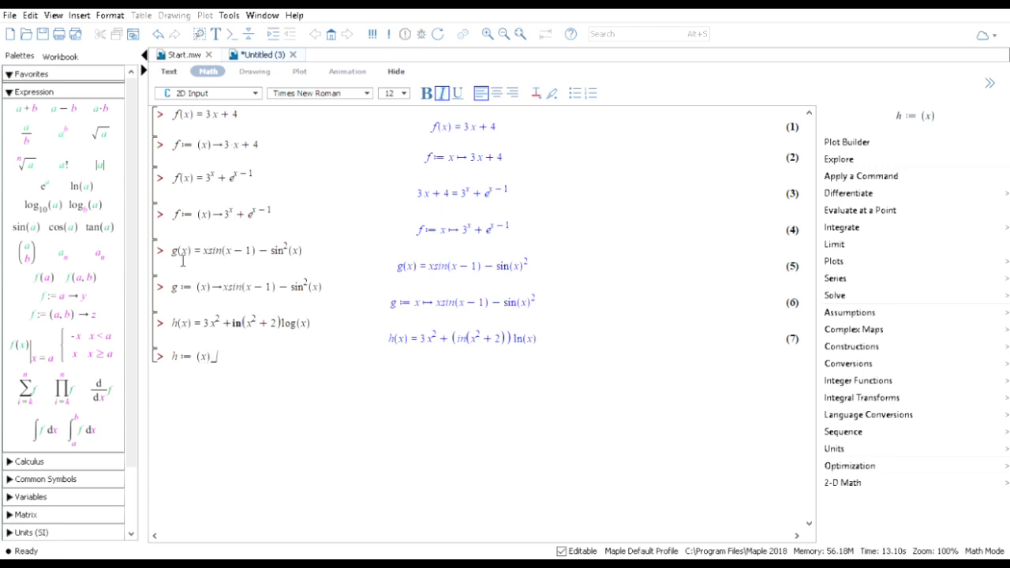
type("->")
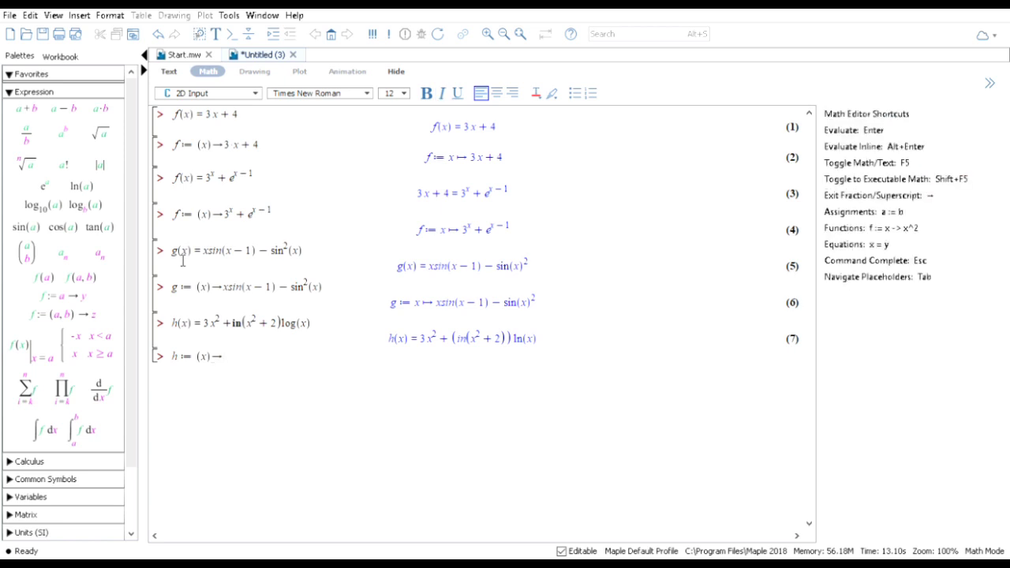
type("3 x^2")
key("Right")
type("+ in")
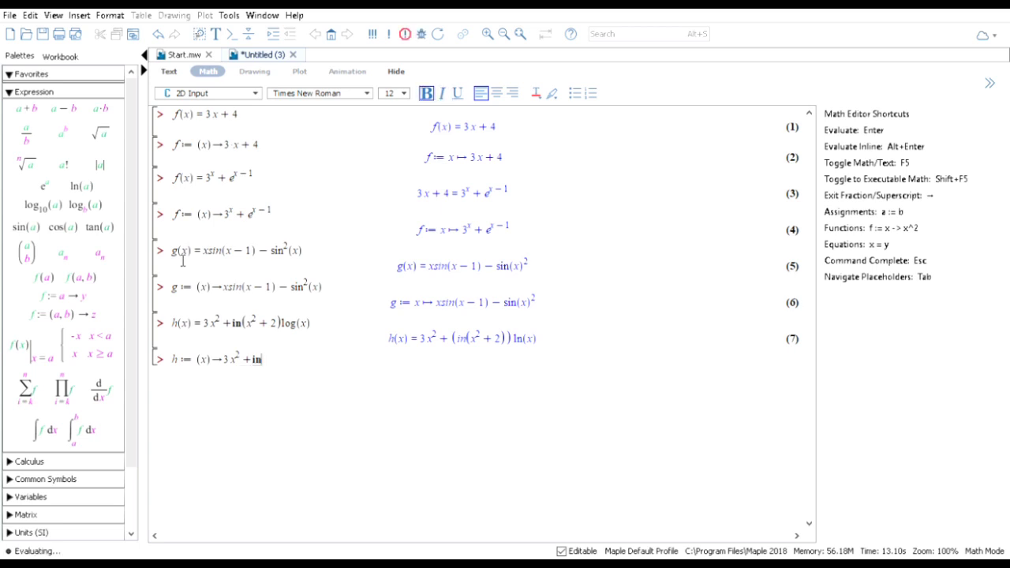
type("(x")
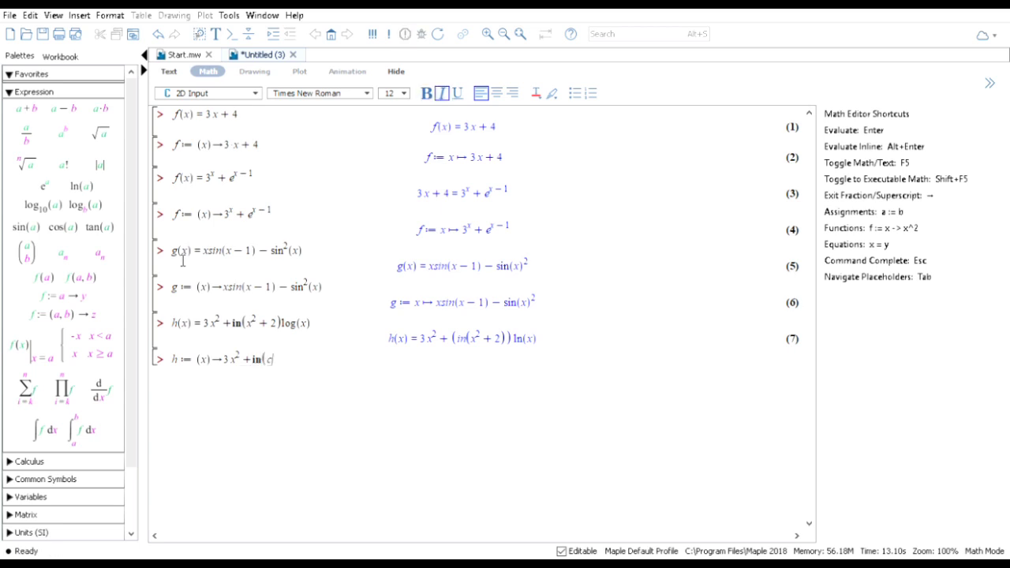
type("^2")
key("Right")
type("+ 2)log(x)")
key("Return")
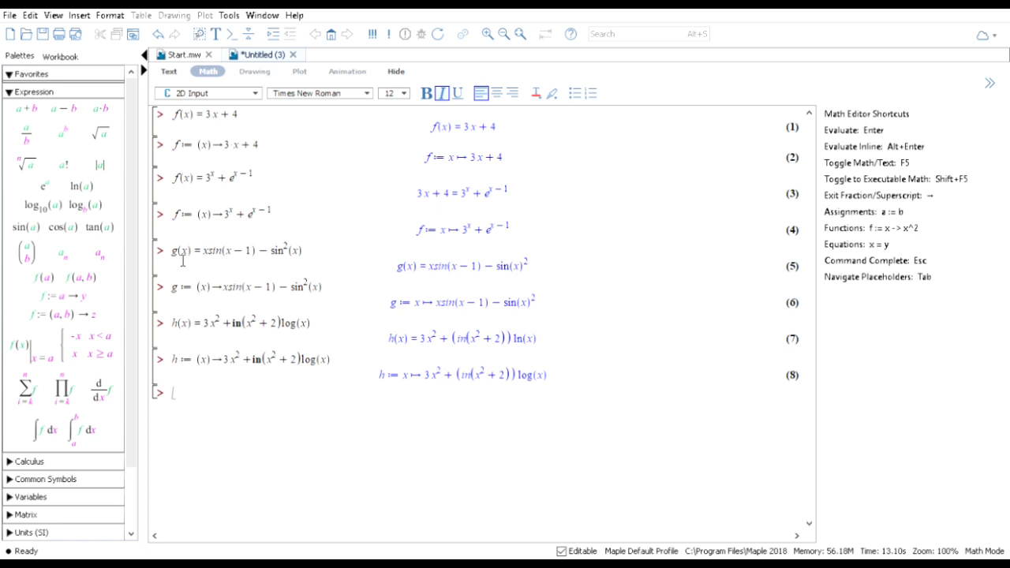
- Enter j(x) = log(sin^2(x-5) - sinh(xy)) with a superscript 2 before the log, and try to evaluate it
type("j(x)=^2")
key("Right")
type("log")
type("(st")
type("n^2")
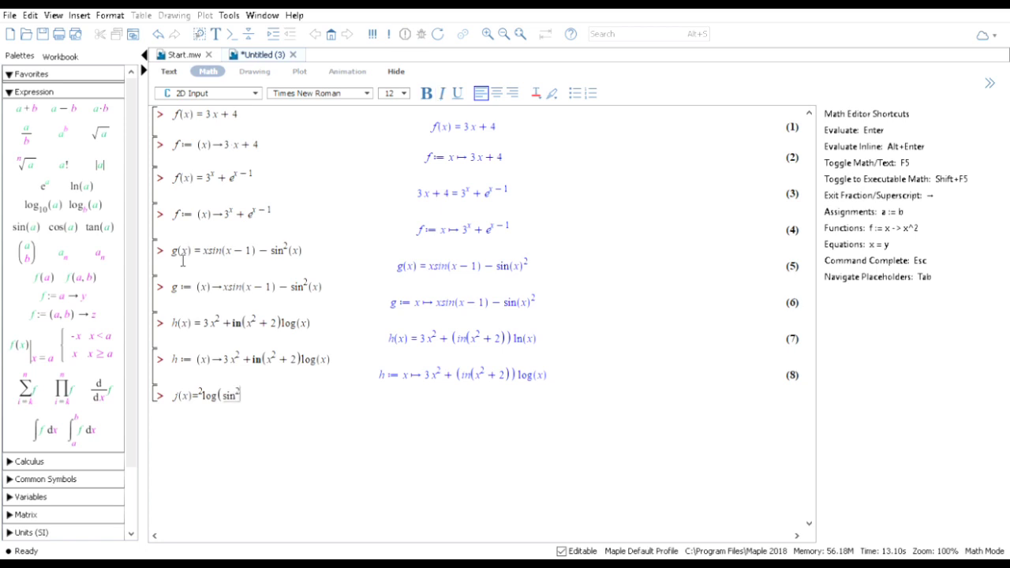
key("Right")
type("(x-")
type("5)")
type("-sinh")
type("(")
type("xy")
type("))")
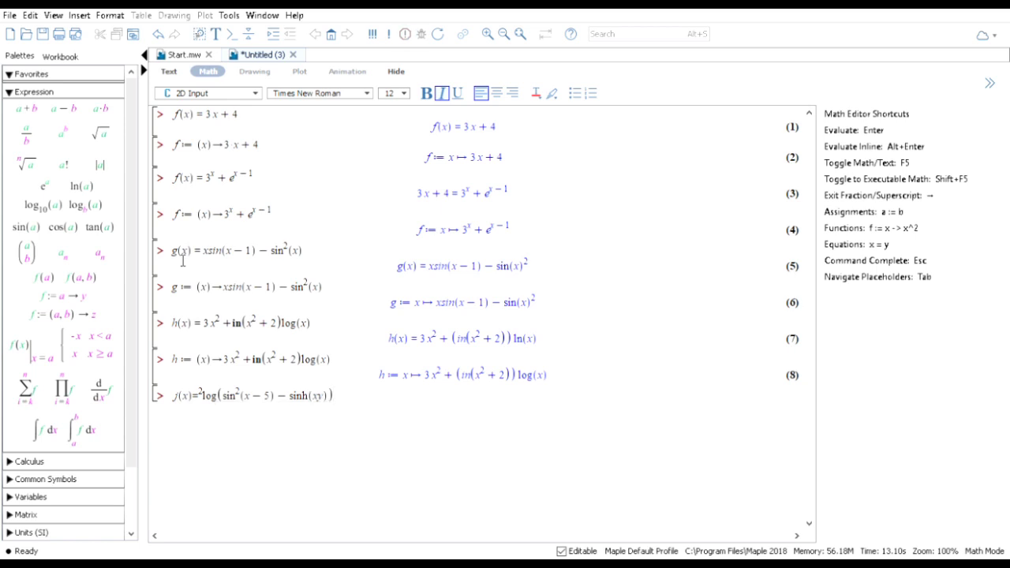
key("Return")
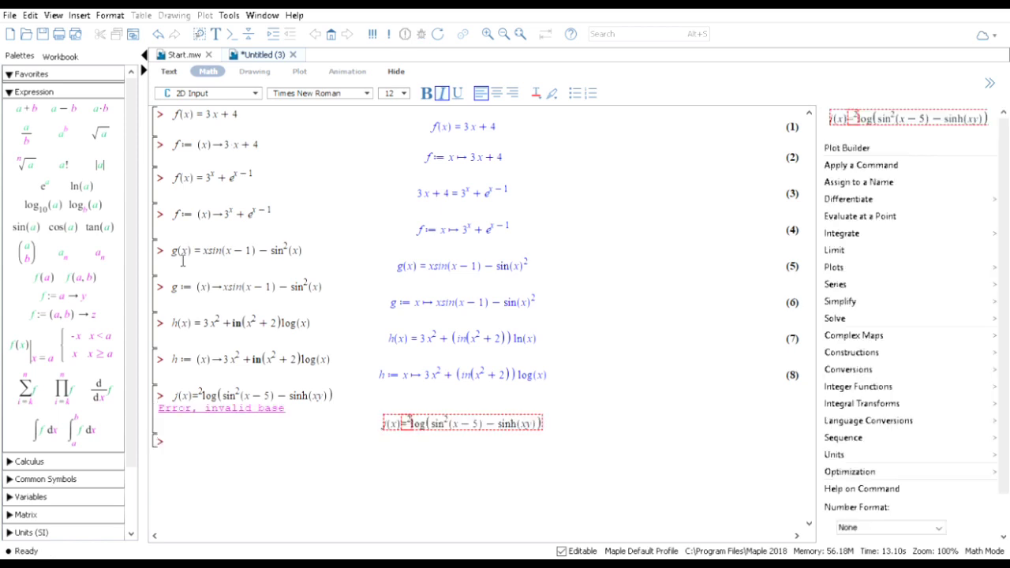
- Replace the superscript 2 before the log in the j(x) equation with a plain coefficient 2 and re-evaluate the line
left_click(209, 401)
key("BackSpace")
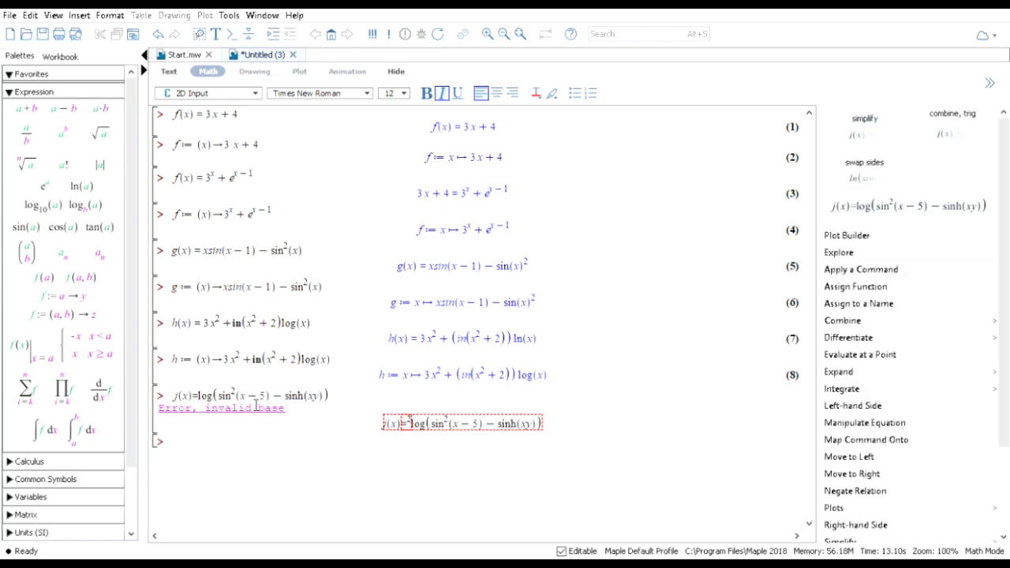
type("2")
left_click(352, 398)
key("Return")
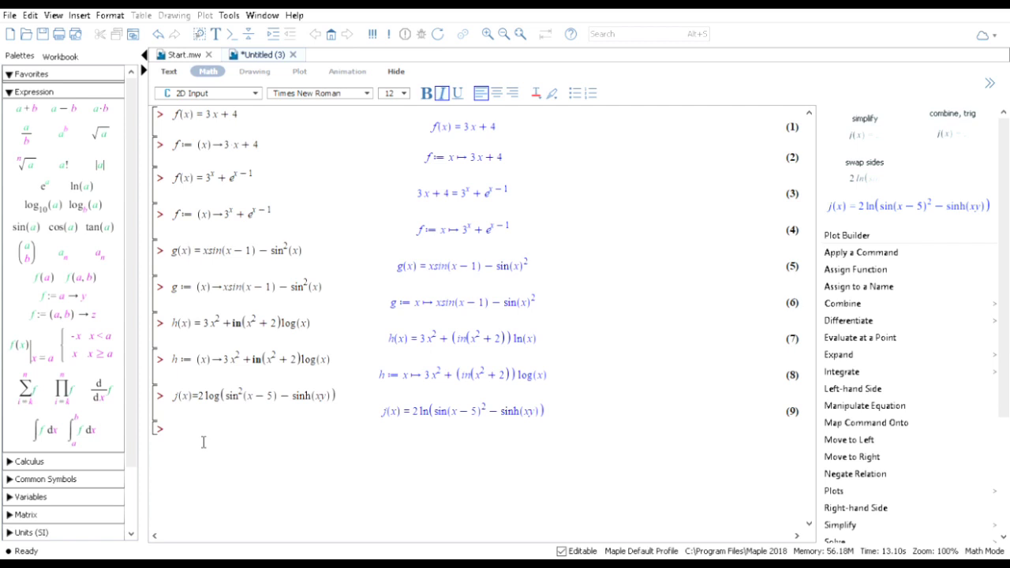
- Define j in arrow notation with j := (x) -> 2log(sin^2(x-5) - sinh(xy)), evaluate it and add two empty input lines below
type("j")
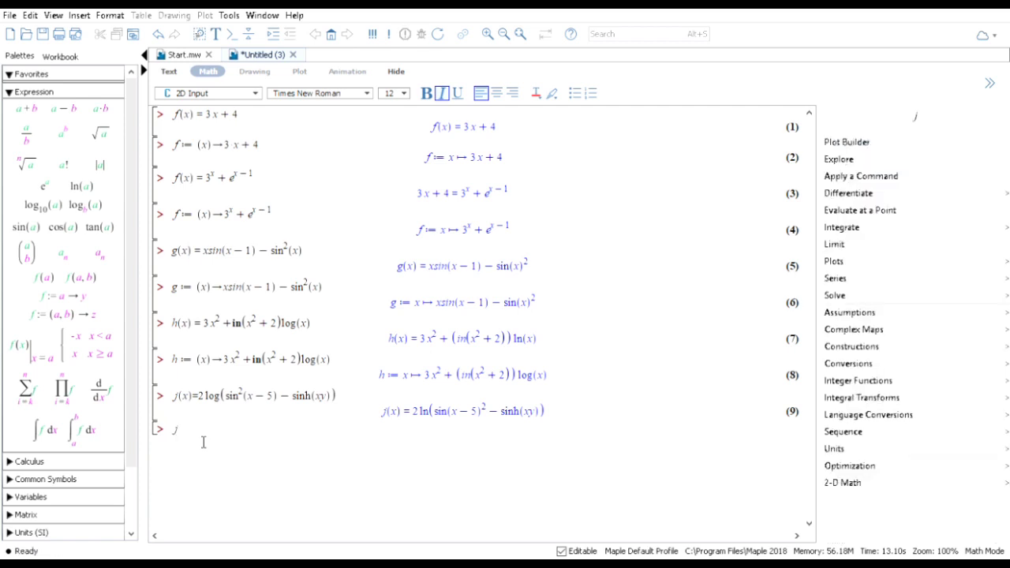
type(":=")
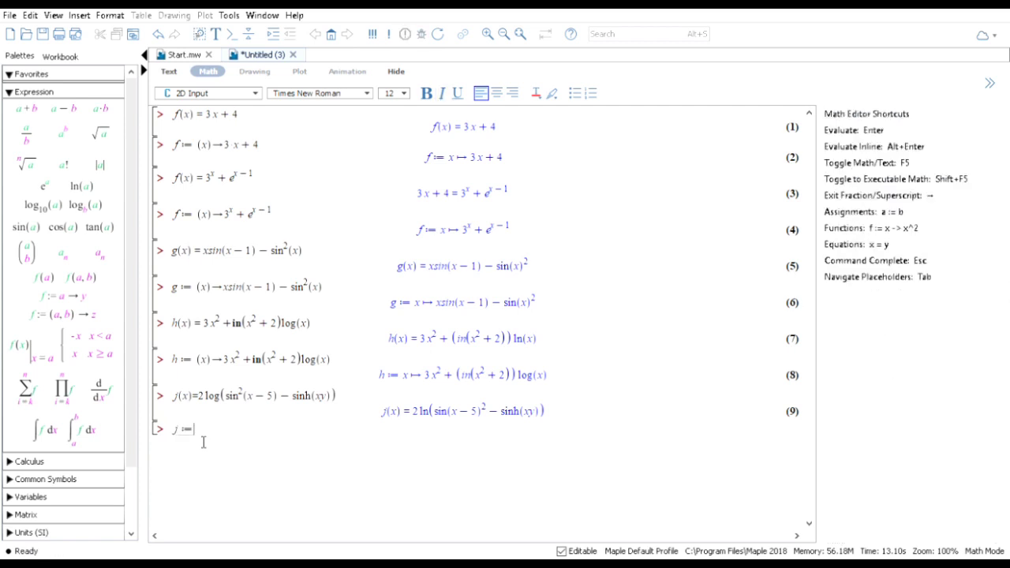
type("(x")
type(")")
type("->")
type("2 log")
type("(sin")
type("^")
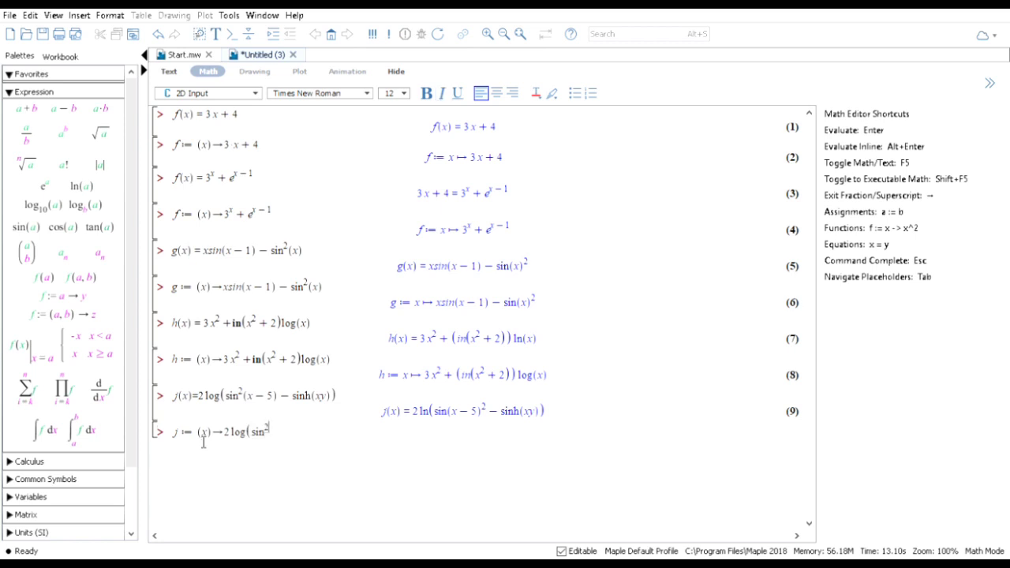
type("2")
key("Right")
type("(x")
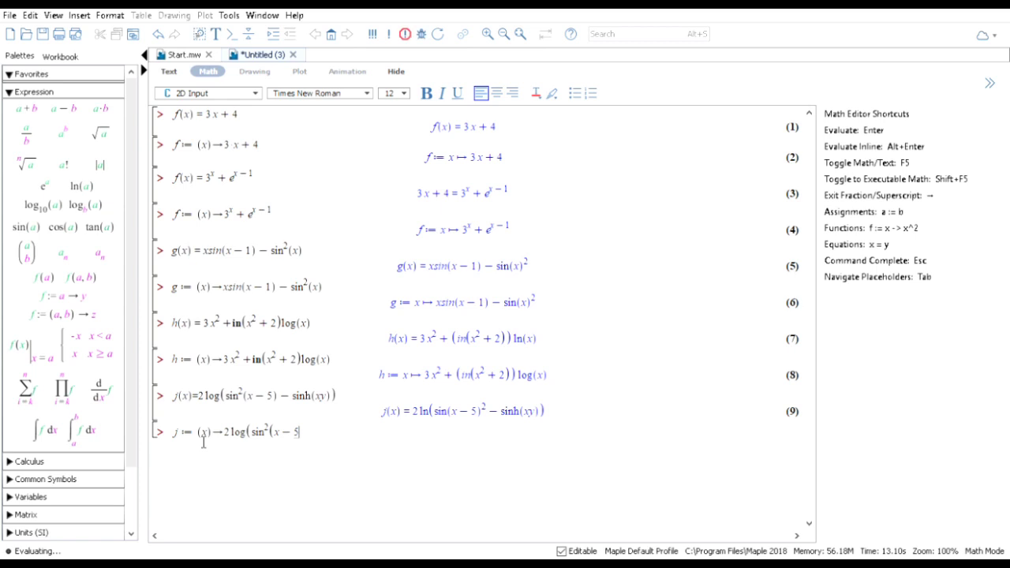
type("-5)")
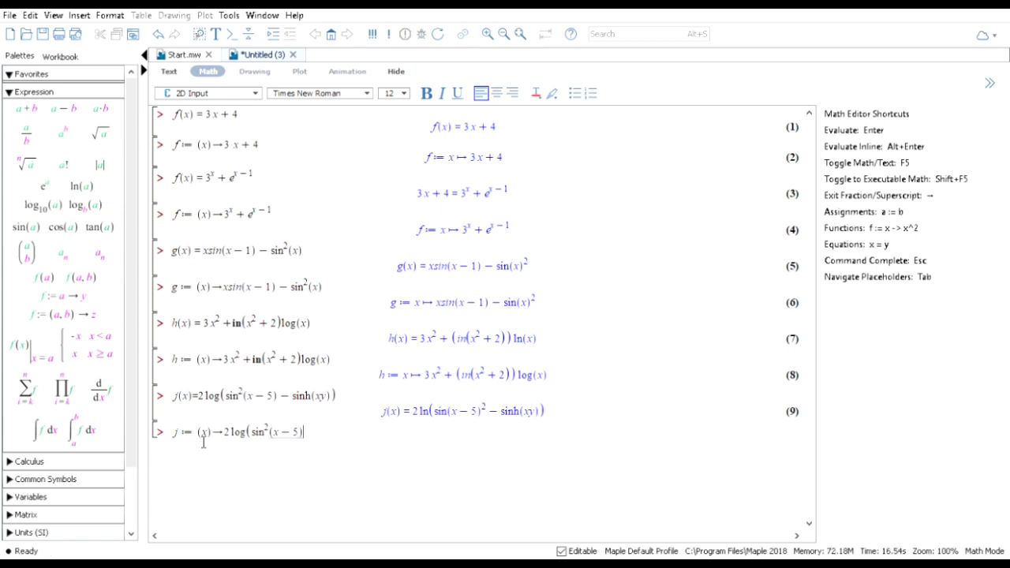
type("-sinh(xy")
key("Return")
type(")")
type(")")
key("Return")
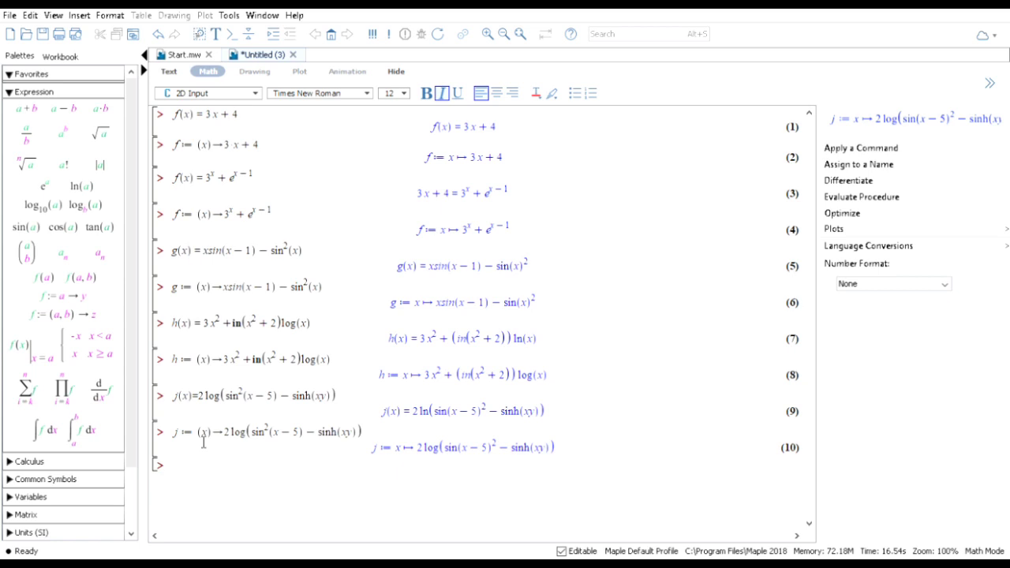
key("Return")
key("Return")
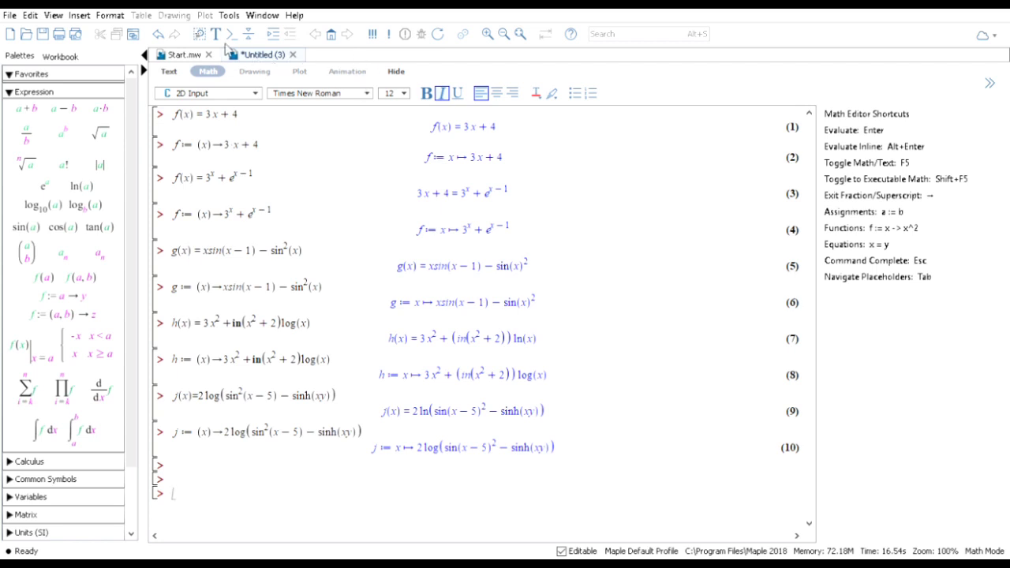
- Create a new worksheet from the start page, then enter and evaluate the equation f(x) = 2x + 2x - 2 in it
left_click(182, 57)
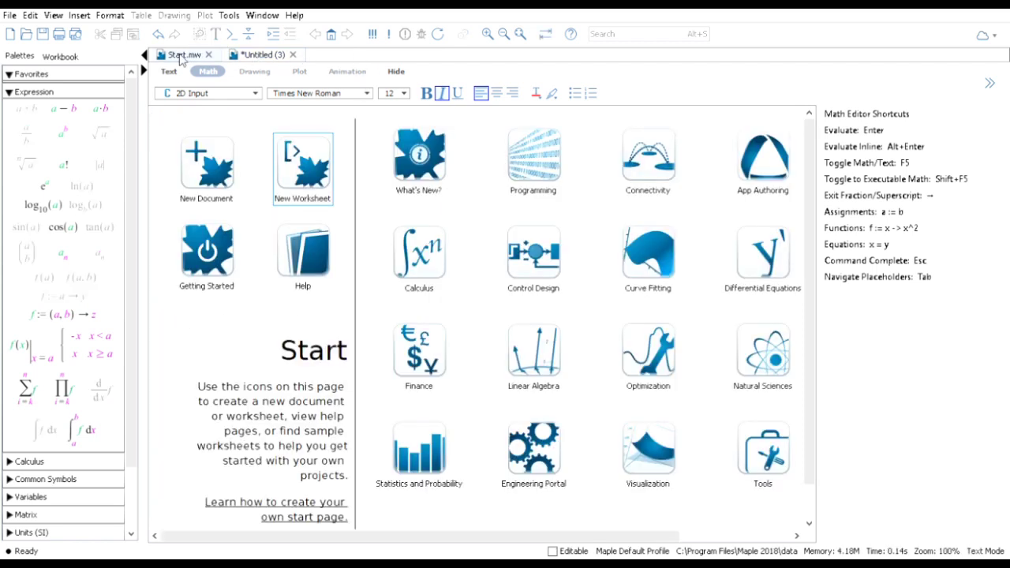
left_click(327, 175)
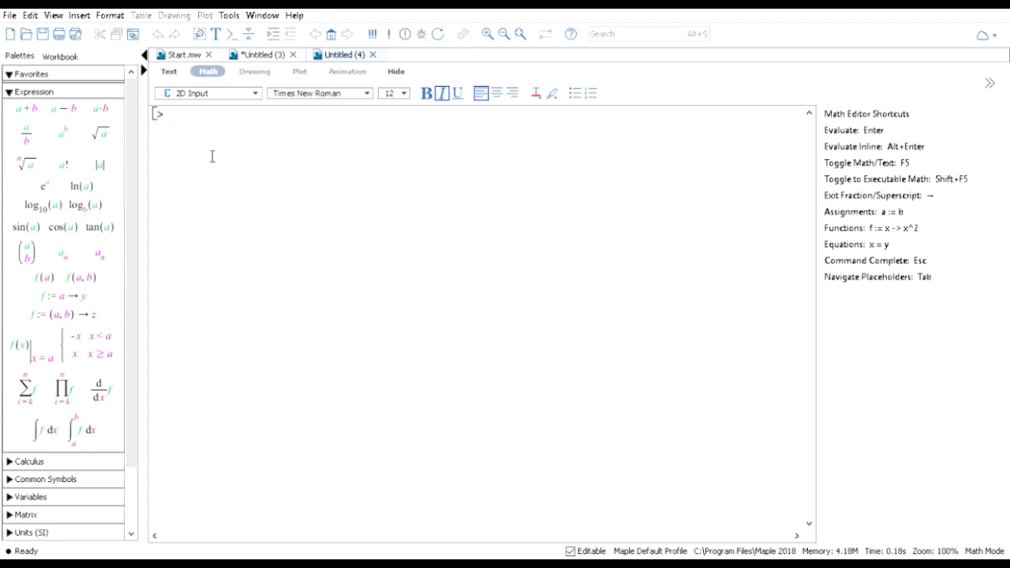
type("f")
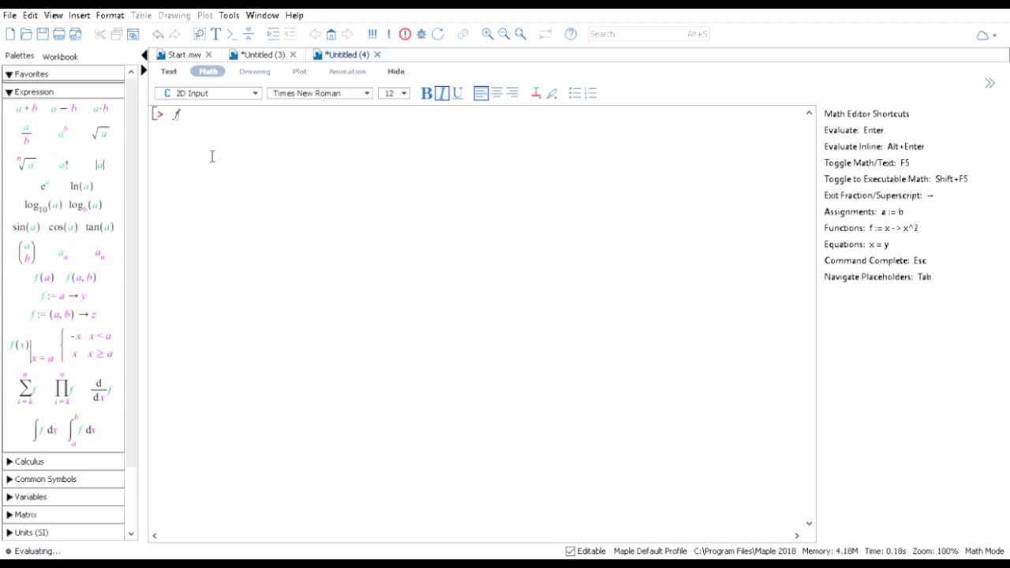
type("(x) =")
type("2x+")
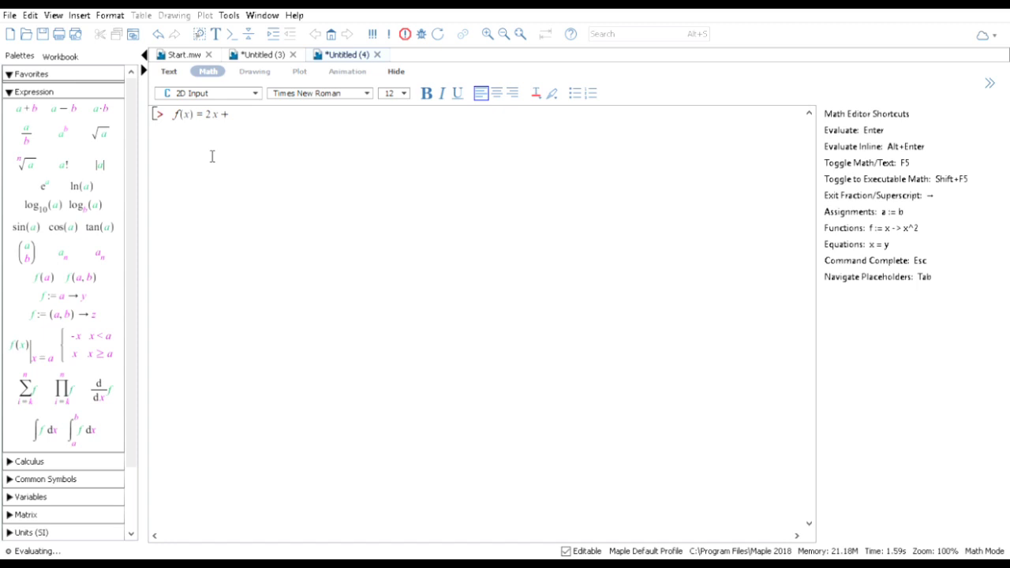
type("2x-2")
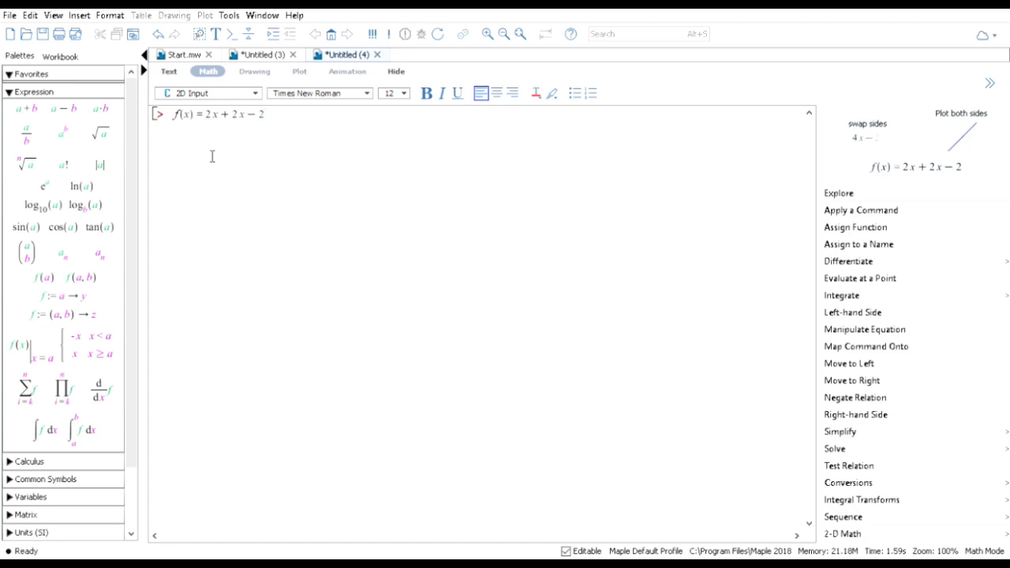
key("Return")
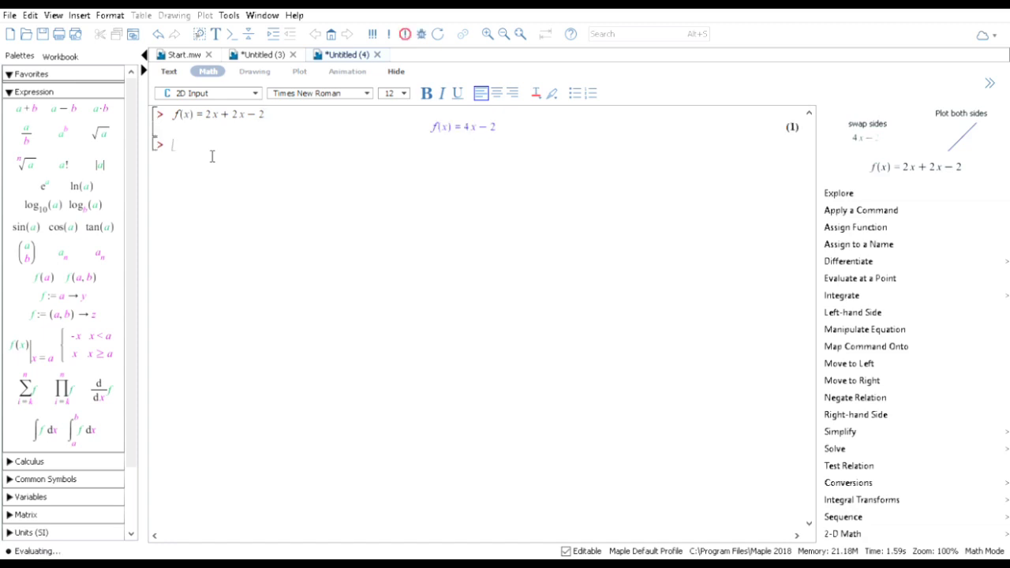
- Define f as a function in arrow notation with f := (x) -> 2x + 2x - 2 and evaluate it
type("f:=")
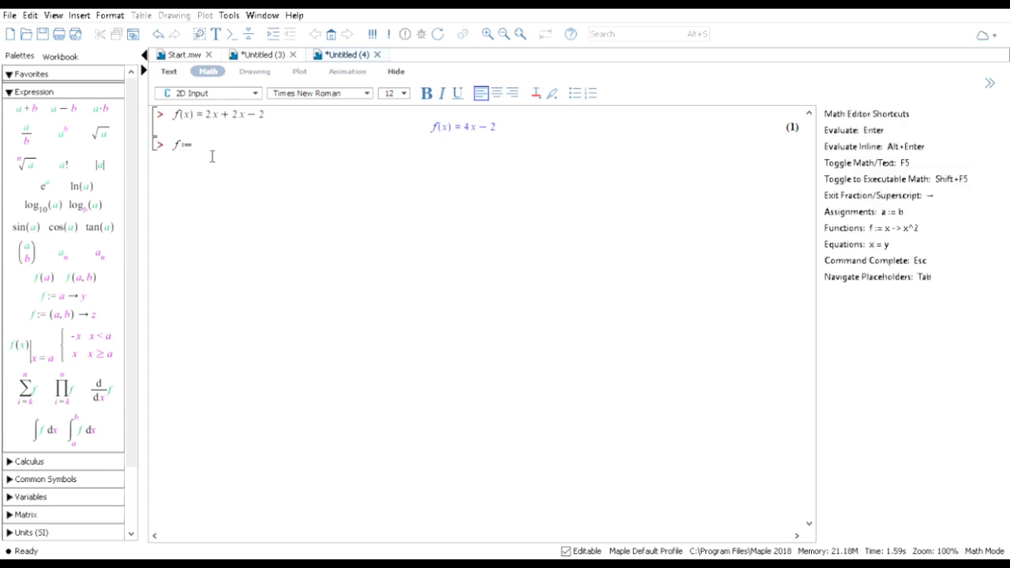
type("(x)->2x+2x-2")
key("Return")
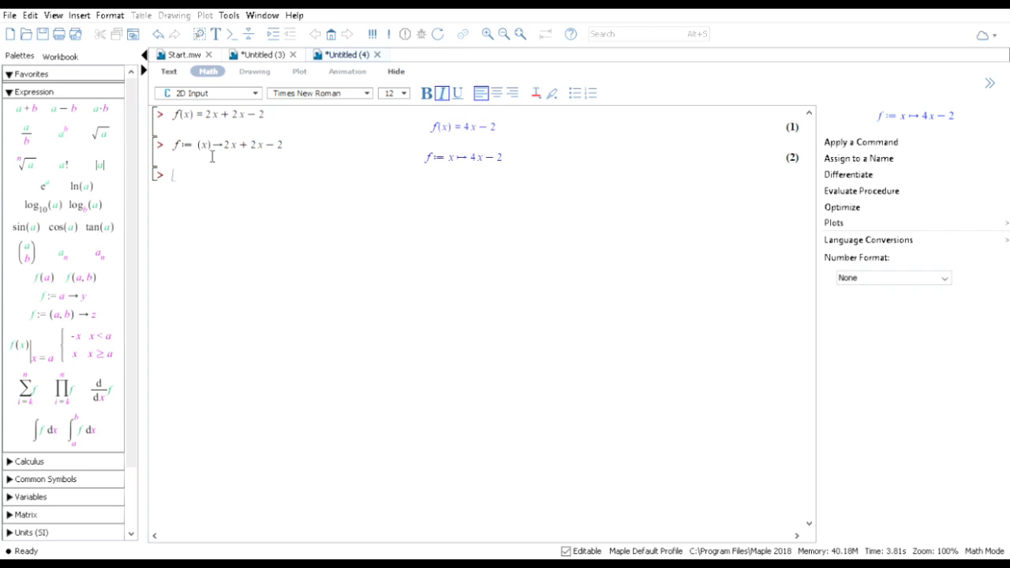
- Try to define f for the argument 1 in arrow notation with f := (1) -> 2x + 2x - 2 and evaluate it
type("f+")
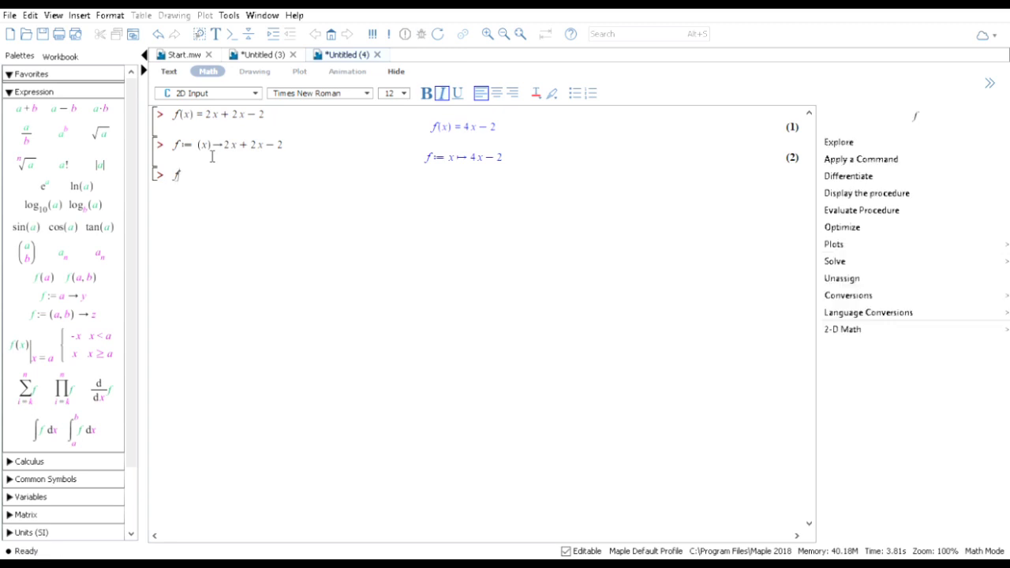
key("BackSpace")
key("BackSpace")
type(":=")
type("(")
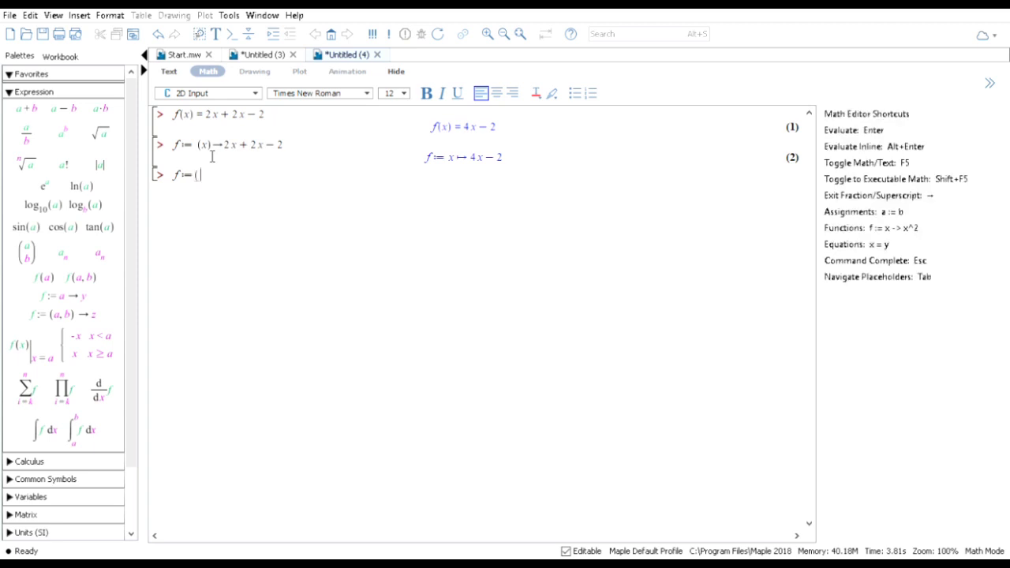
type("1)")
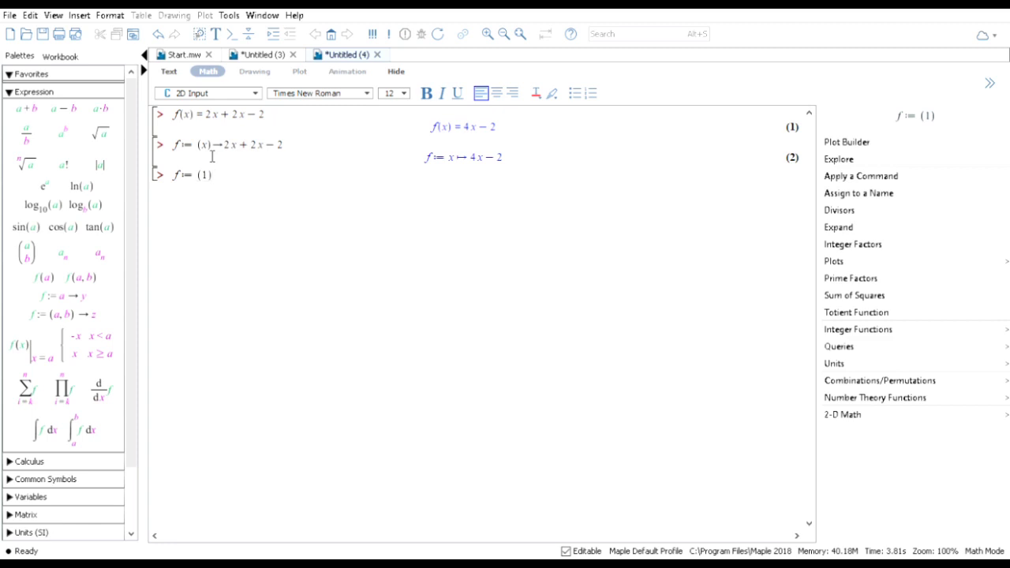
type("->2x")
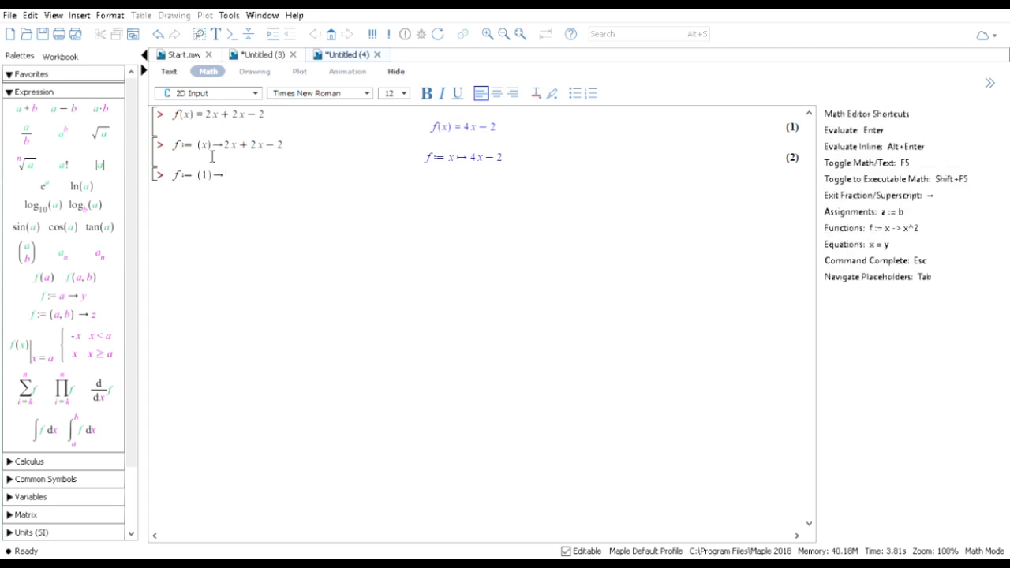
type("+2x-2")
key("Return")
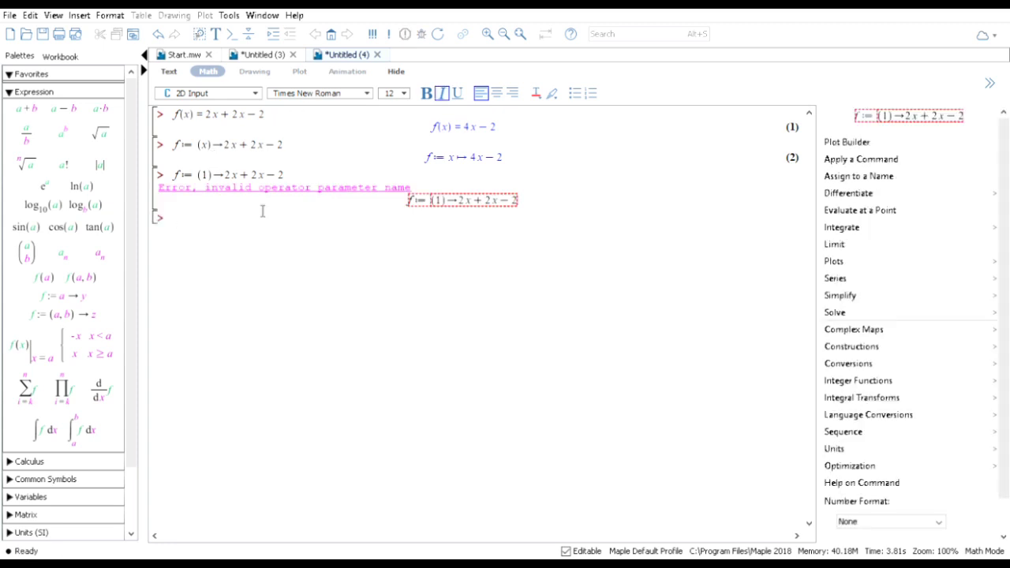
- Rewrite the failed arrow definition as the equation f(1) = 2x + 2x - 2 and evaluate it
left_click(289, 177)
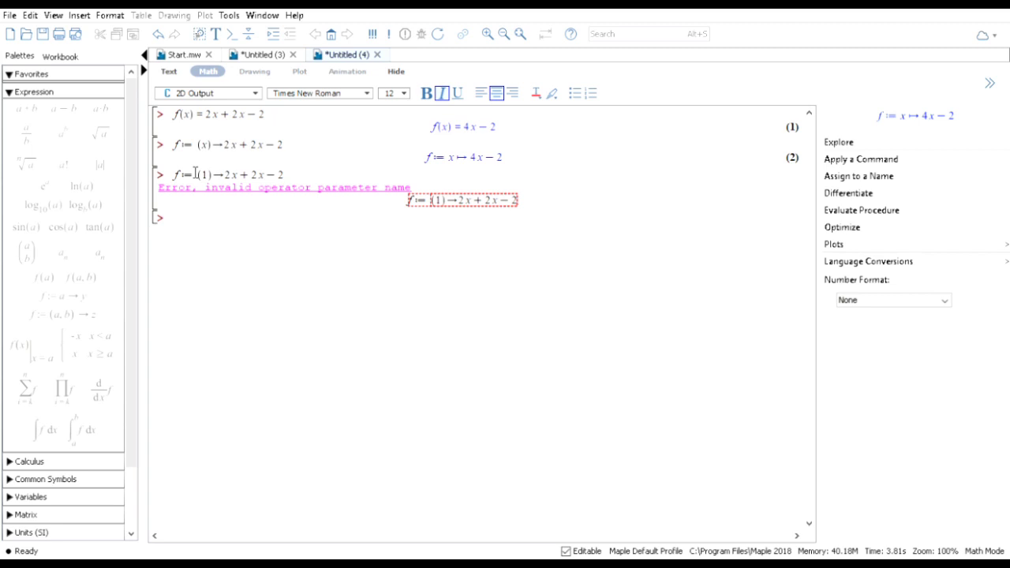
left_click(220, 182)
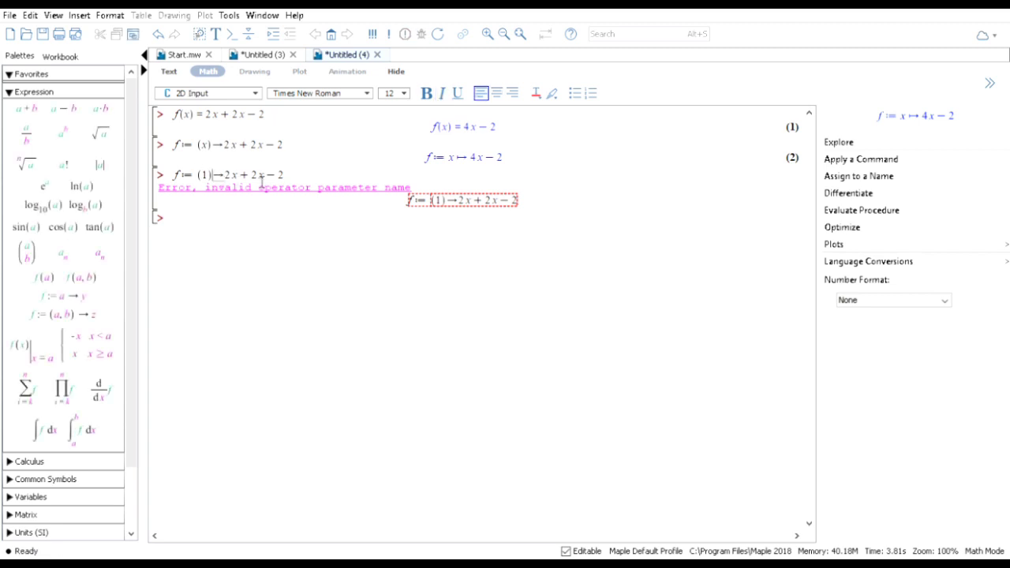
key("BackSpace")
key("BackSpace")
key("BackSpace")
key("BackSpace")
key("BackSpace")
key("BackSpace")
key("BackSpace")
key("BackSpace")
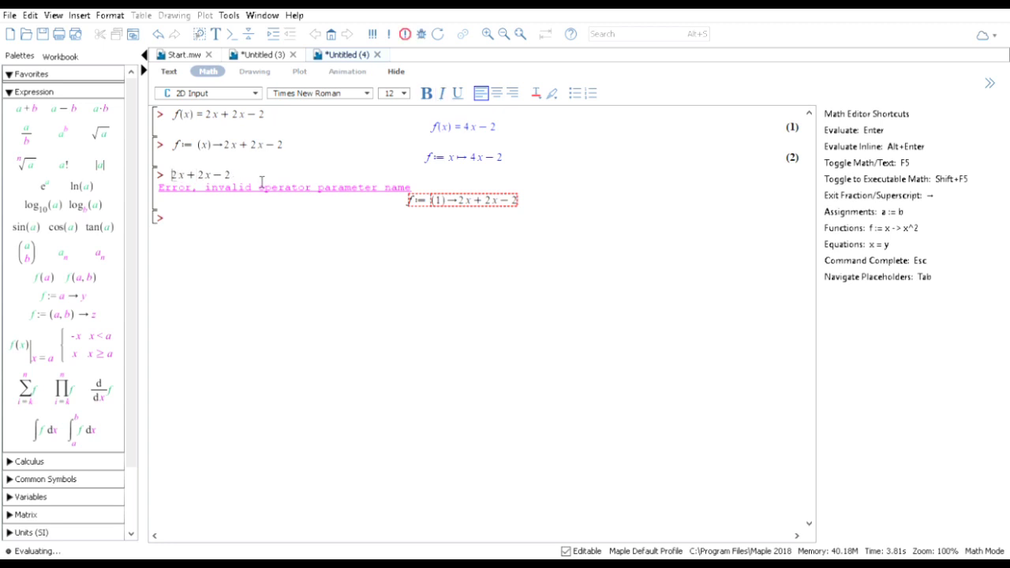
type("f(")
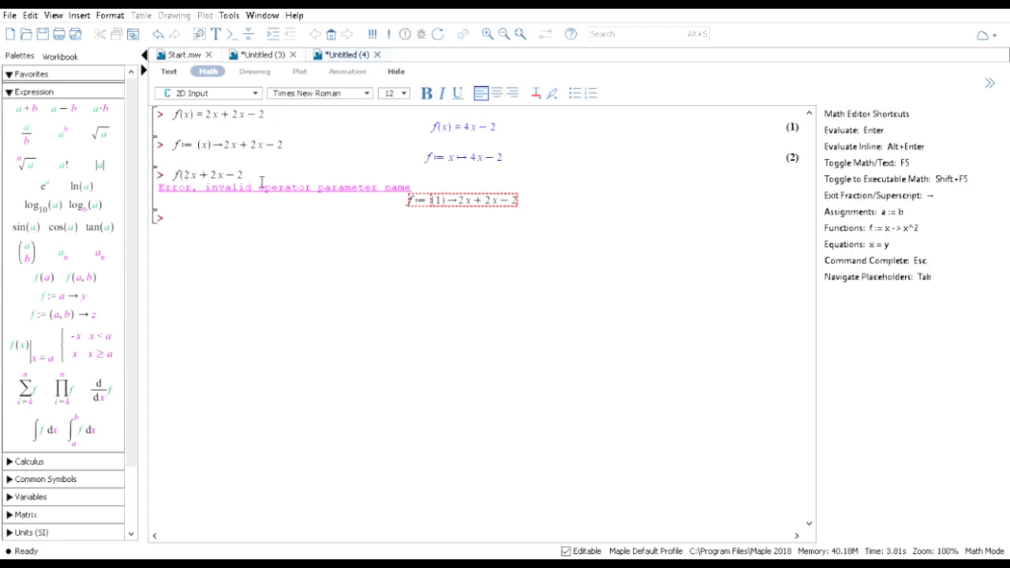
type("1) =")
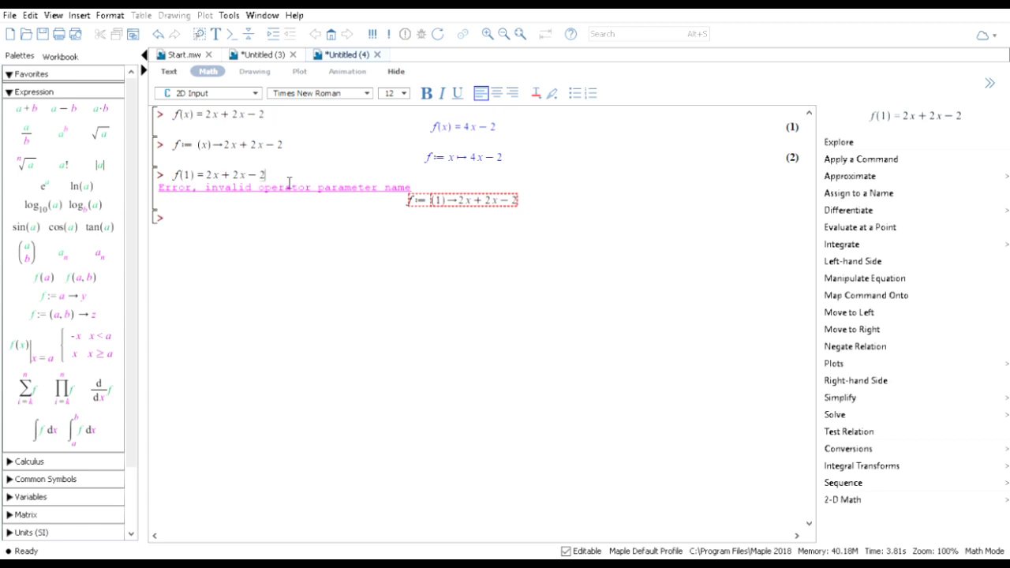
key("Return")
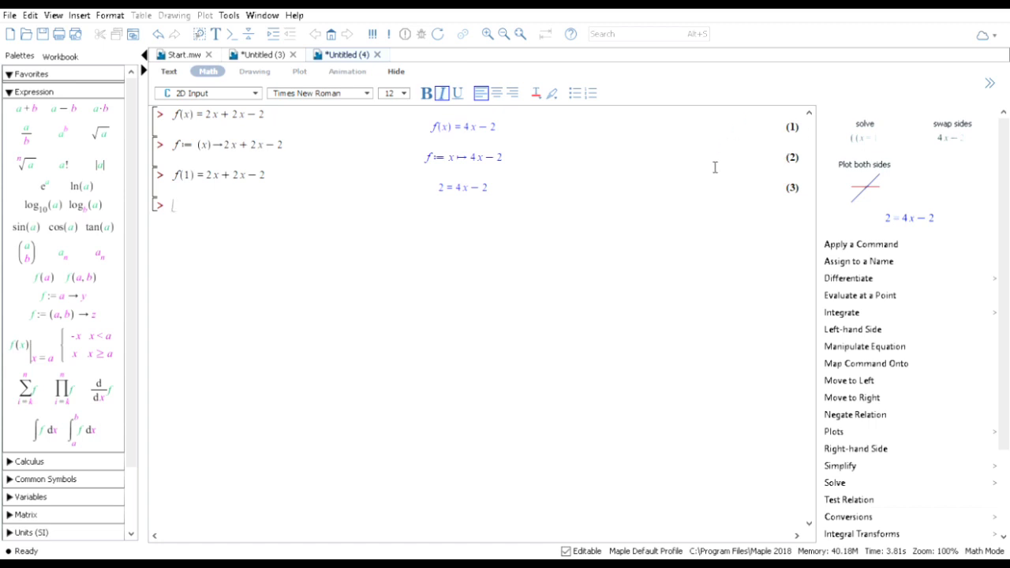
- Remove the equals sign and the right-hand side from the f(1) equation and evaluate f(1) alone
left_click(281, 180)
key("BackSpace")
key("BackSpace")
key("BackSpace")
key("BackSpace")
key("BackSpace")
key("BackSpace")
key("BackSpace")
key("BackSpace")
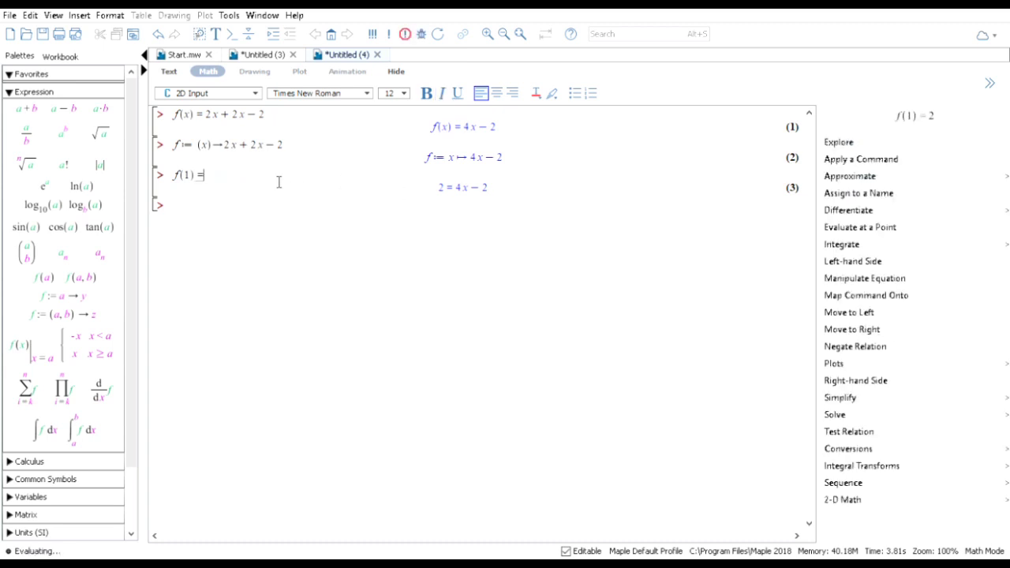
key("Return")
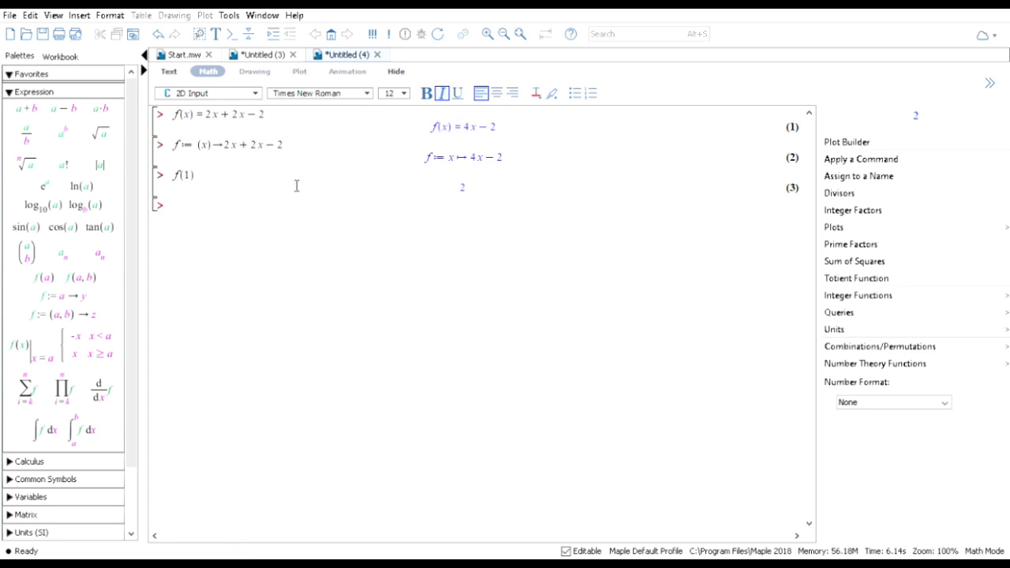
- Clear the memory with the restart command, then enter and evaluate the equation f(x) = 2x - 3
type("re")
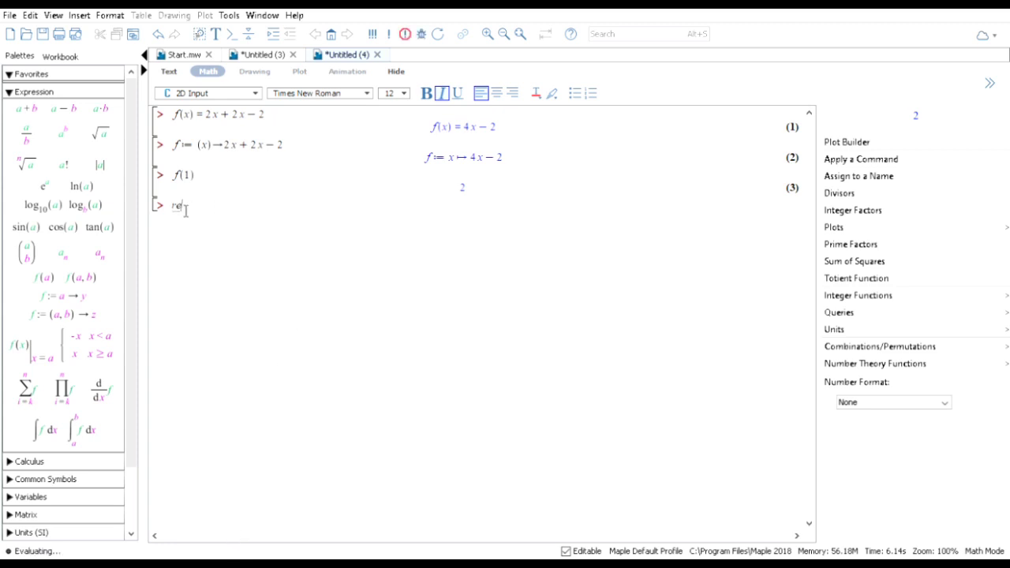
type("star")
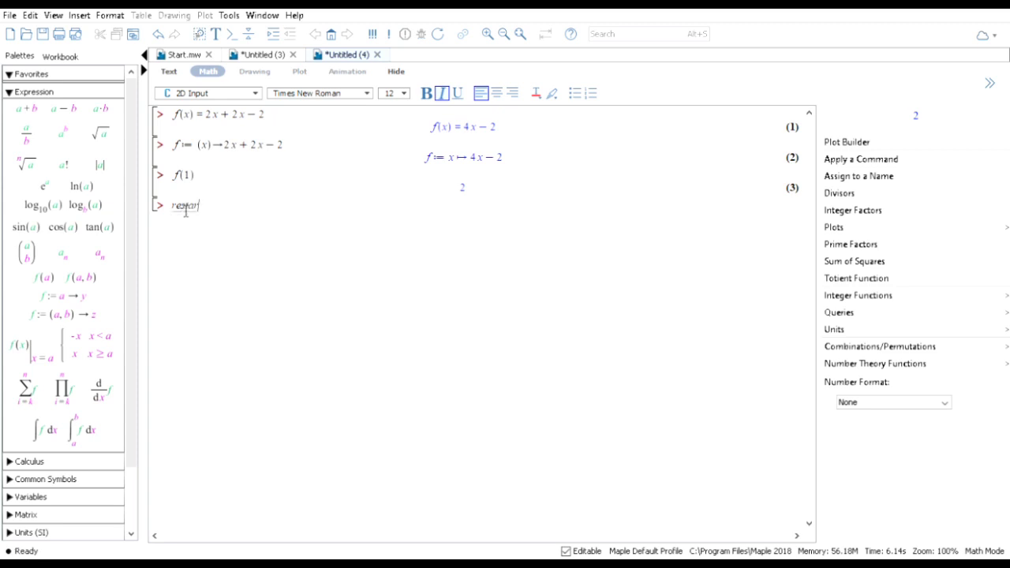
type("t")
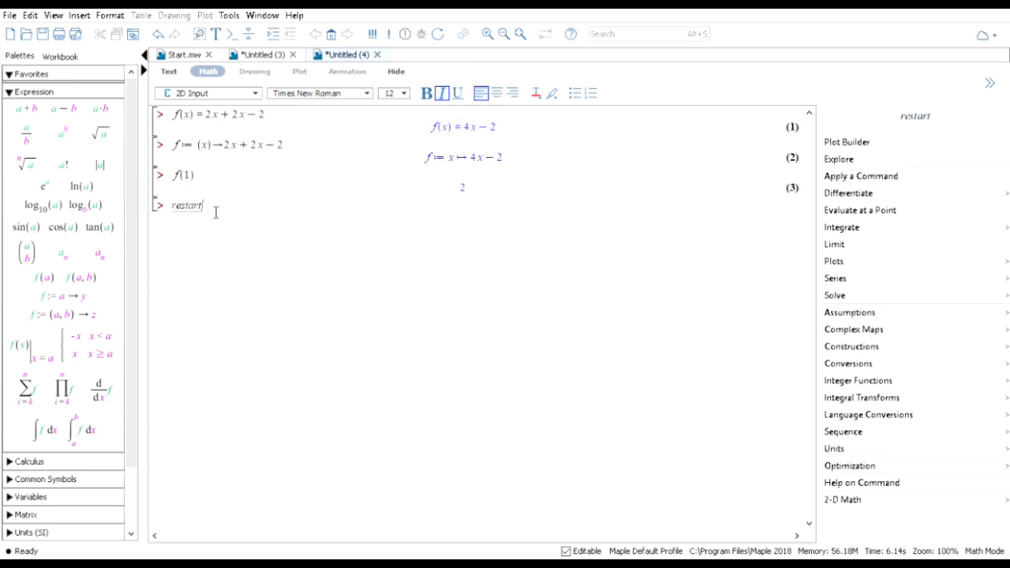
key("Return")
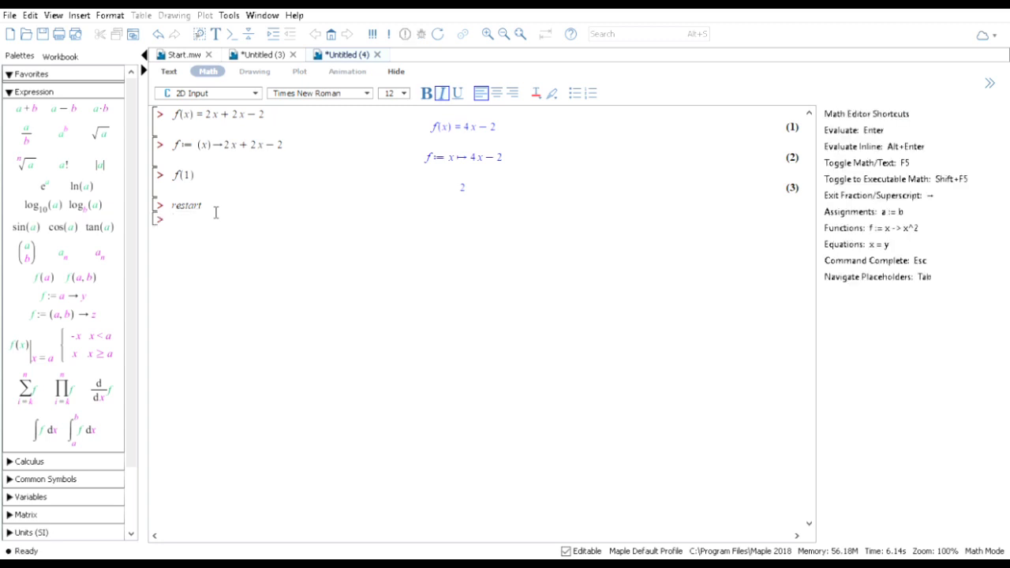
type("f(x)")
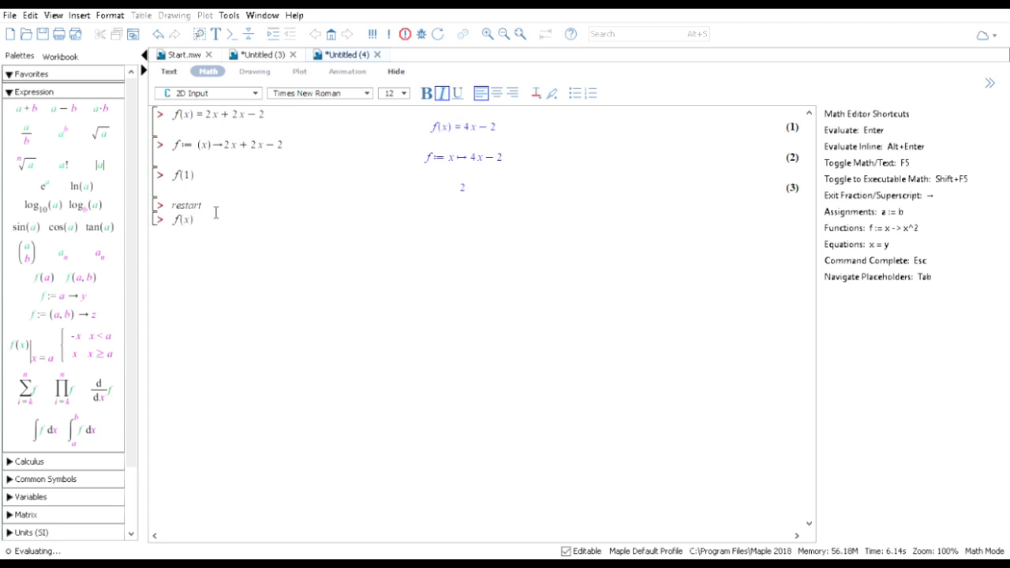
type(" = 2 x")
type("-")
- Define f in arrow notation with f := (x) -> 2x - 3 and evaluate f(-3)
type("f")
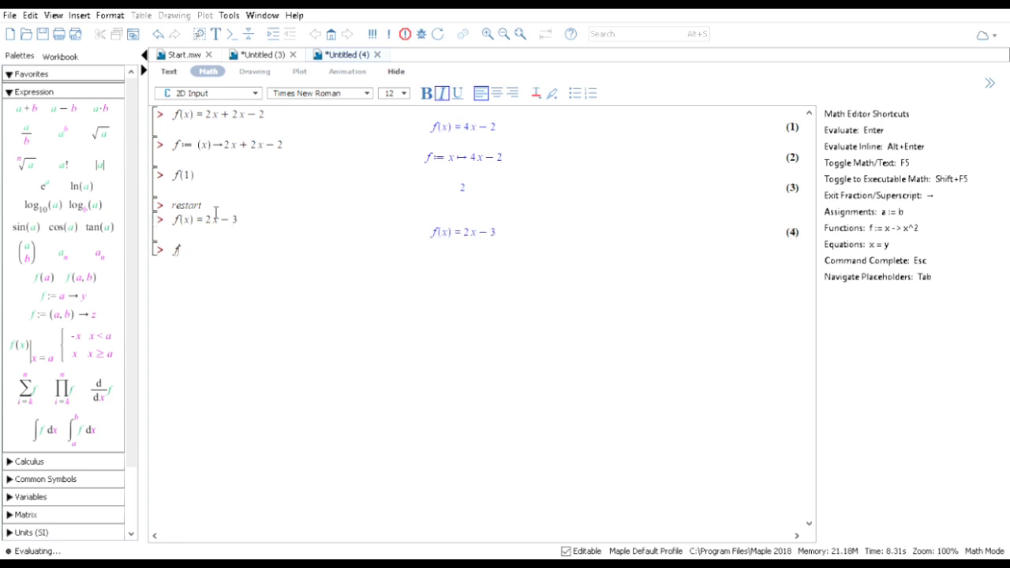
type(":=(x)->")
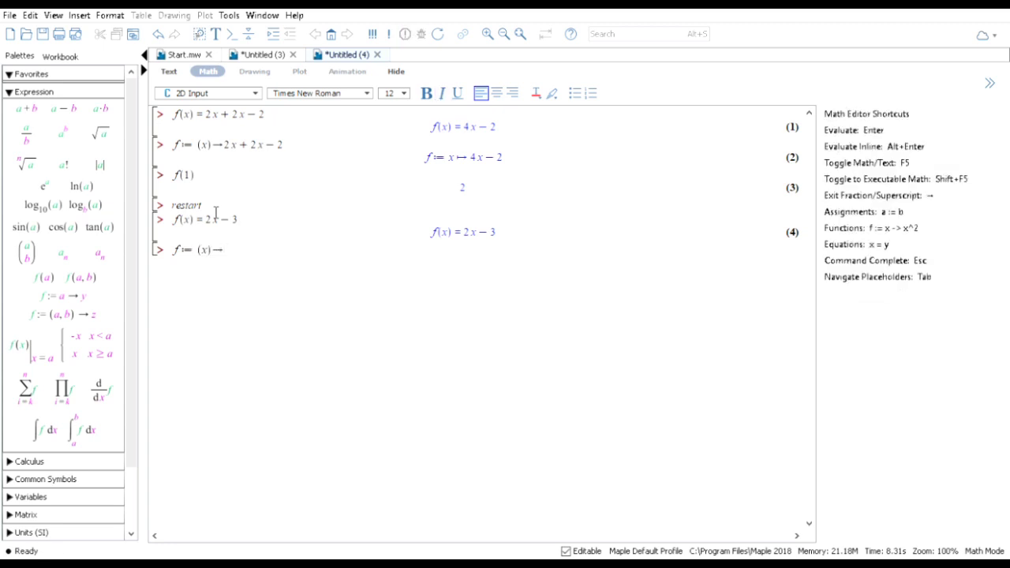
type("2x-3")
key("Return")
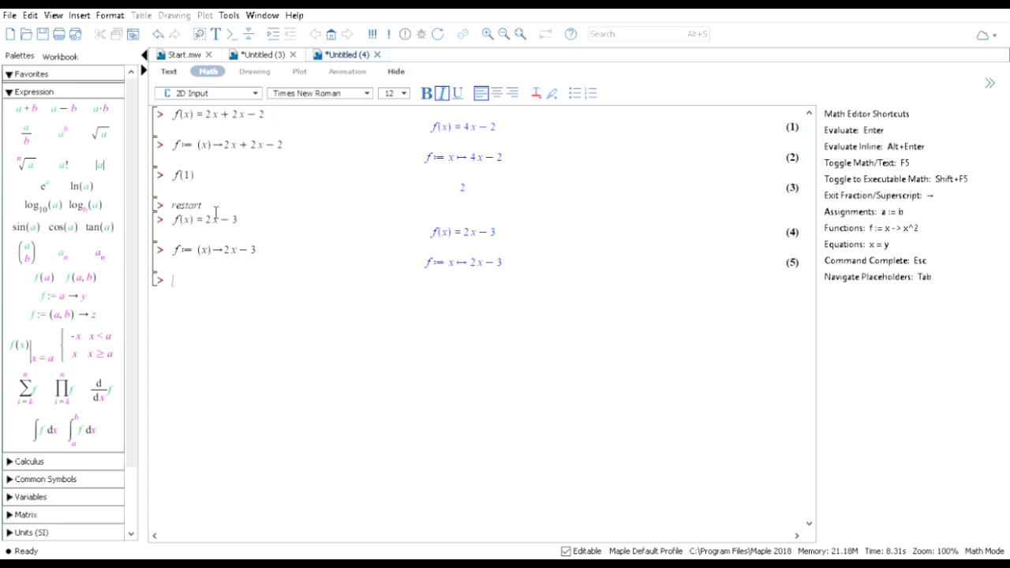
type("f(-3)")
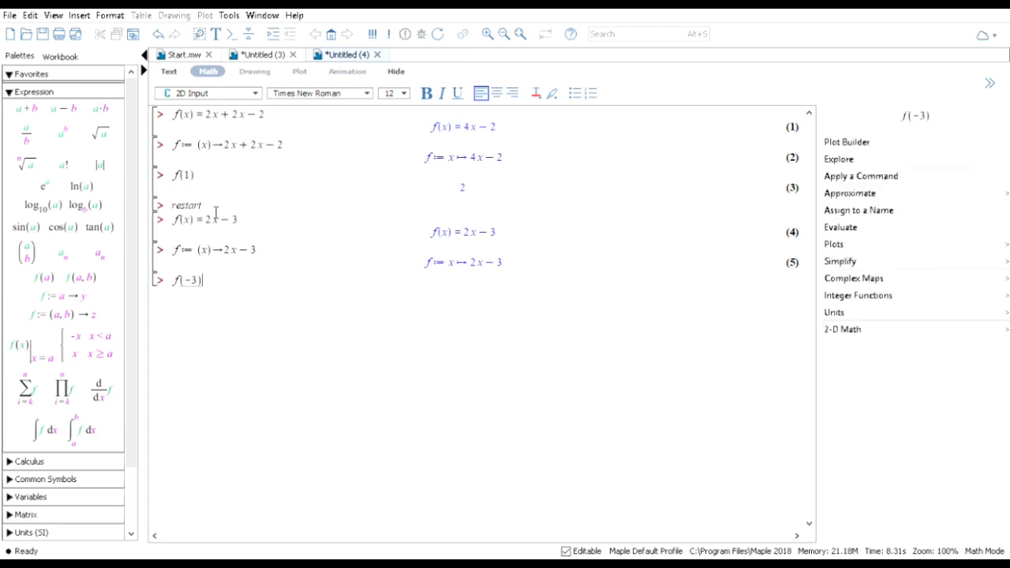
key("Return")
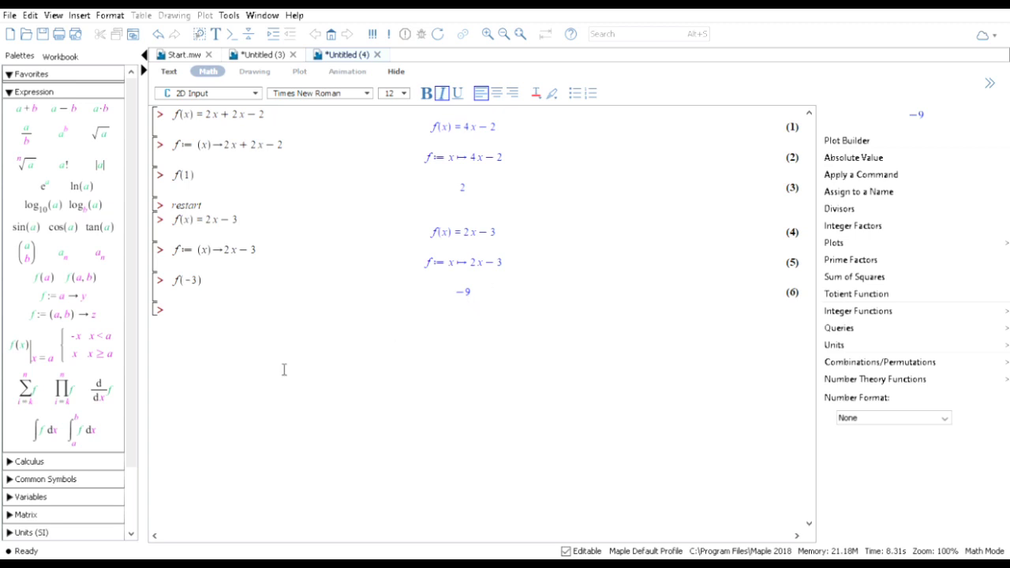
- Run restart again, then enter and evaluate the equation g(x) = x^2 - 3x + 4
type("restart")
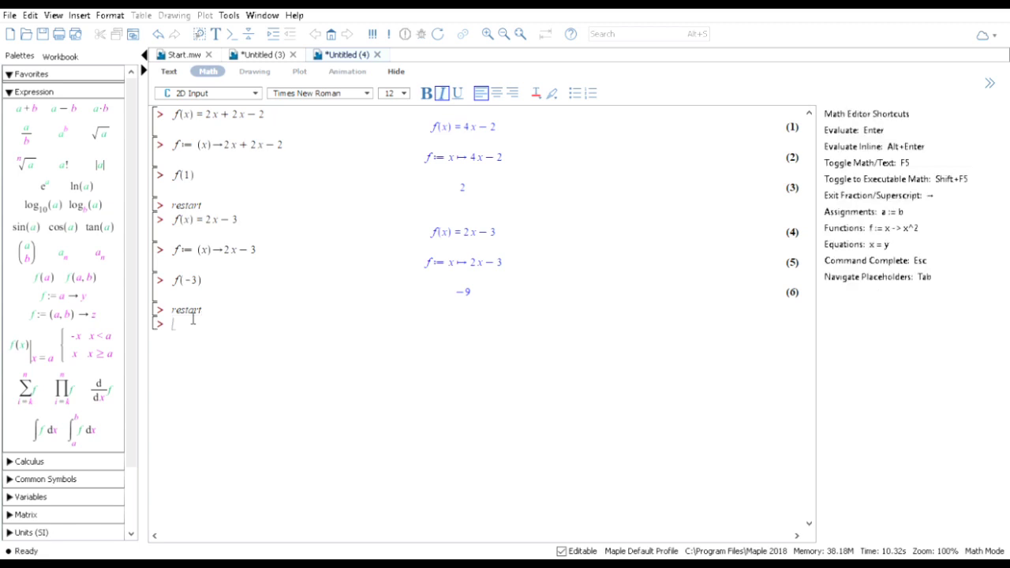
type("g(")
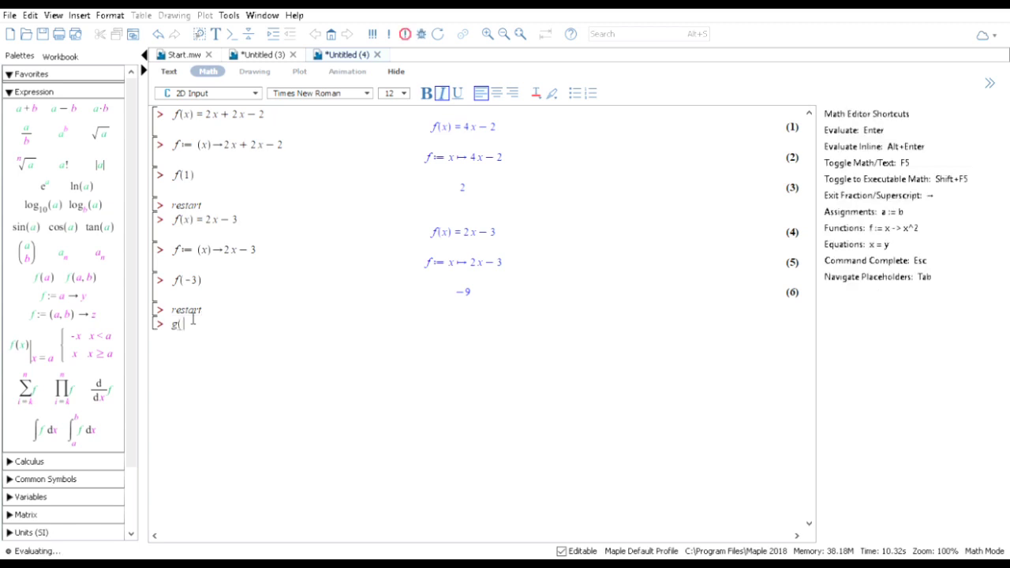
type("x):=x^2 −")
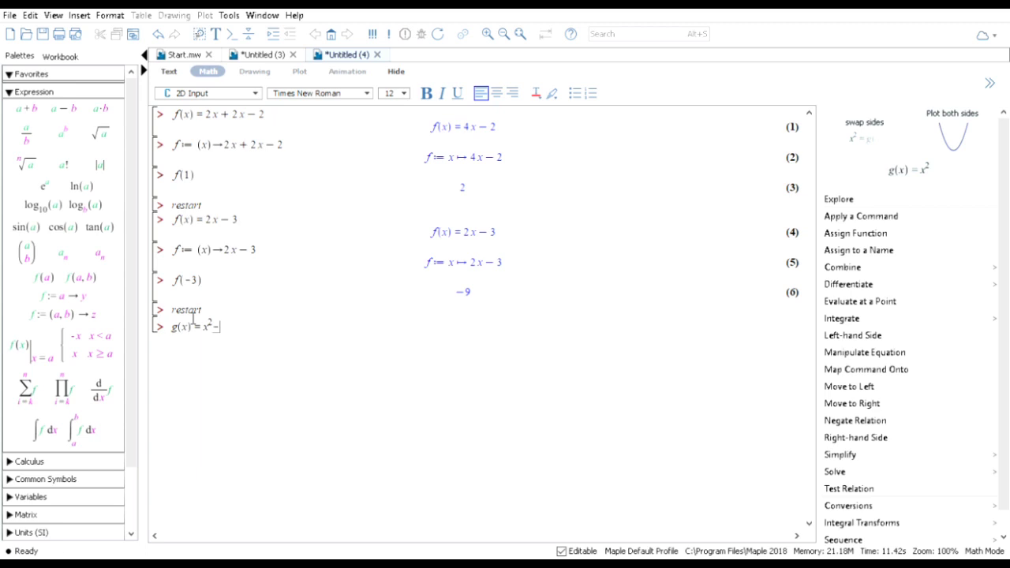
key("Right")
type("-3x")
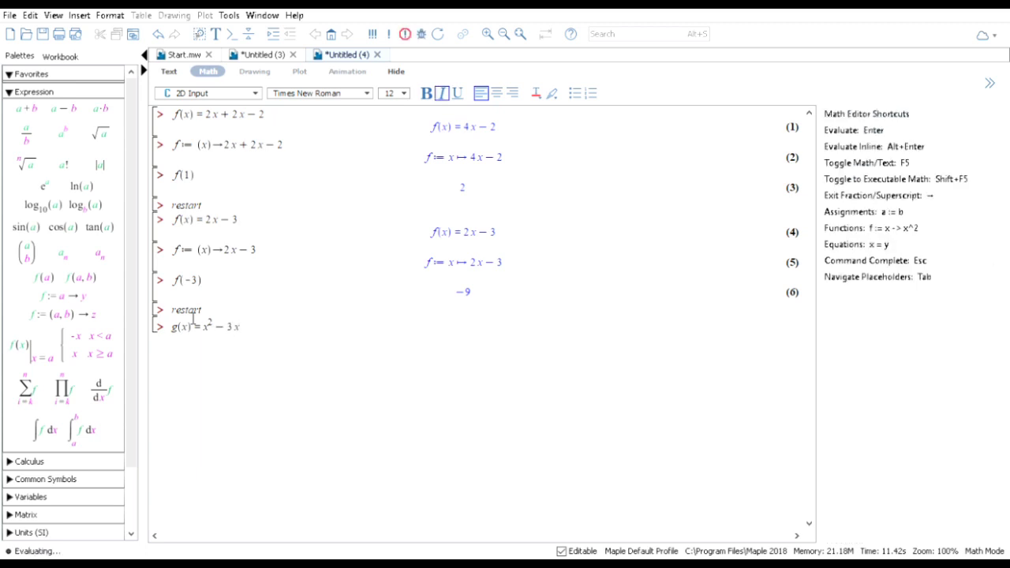
type("+4")
key("Return")
- Define g as a function in arrow notation with g := (x) -> x^2 - 3x + 4 and evaluate the line
type("g")
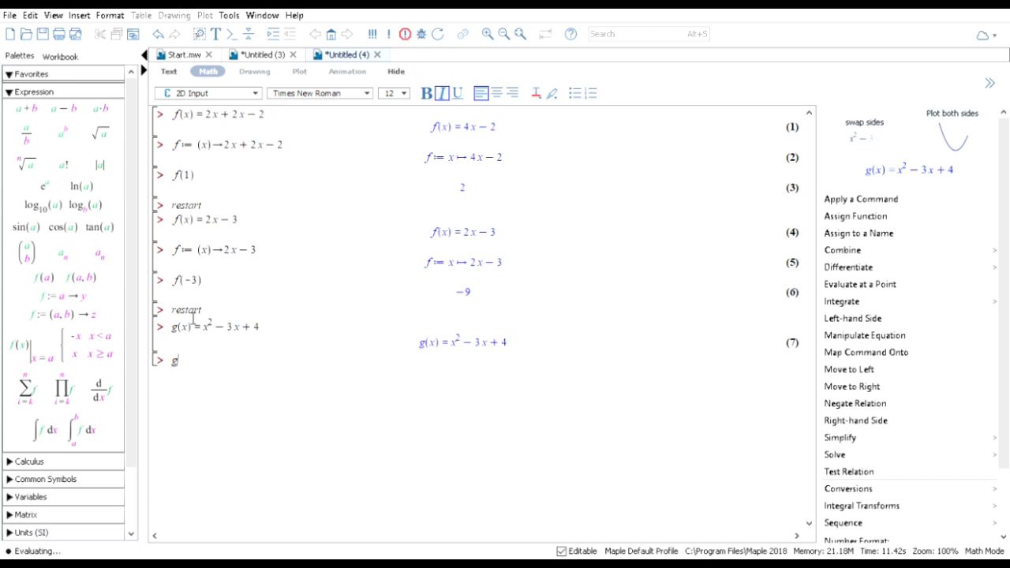
type(":=")
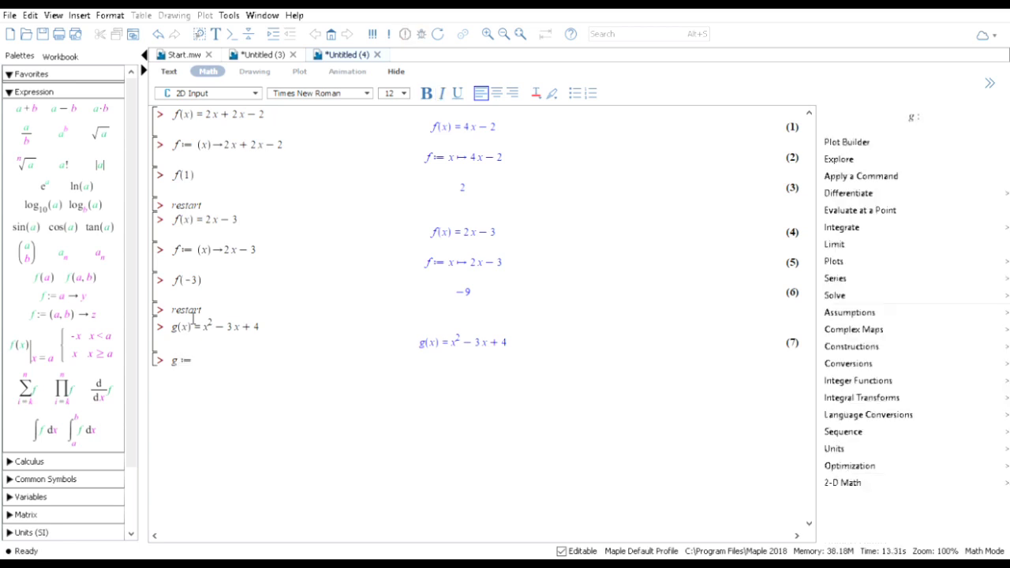
type("(x")
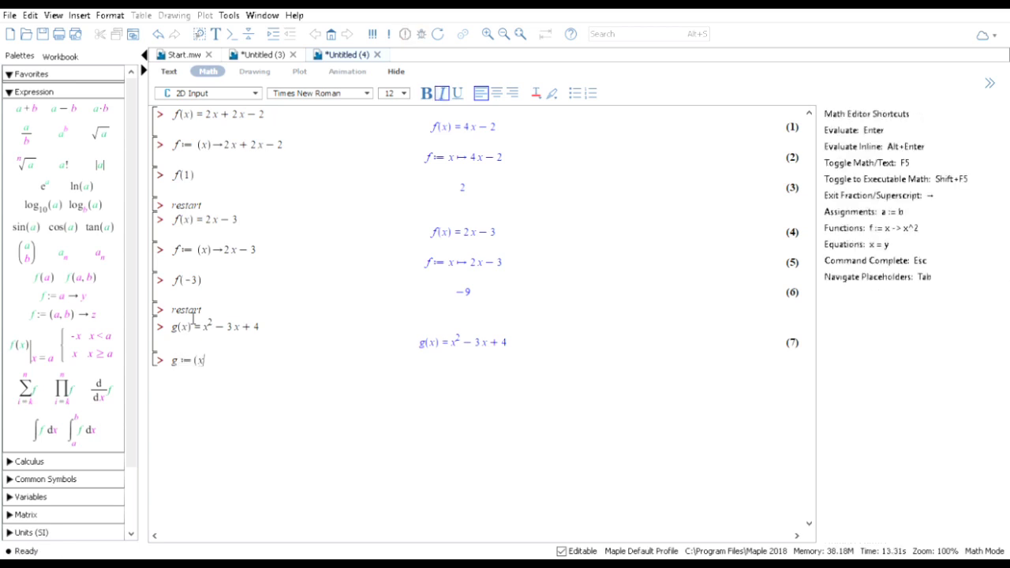
type(")->")
type("x^2")
key("Right")
type("-3x+4")
key("Return")
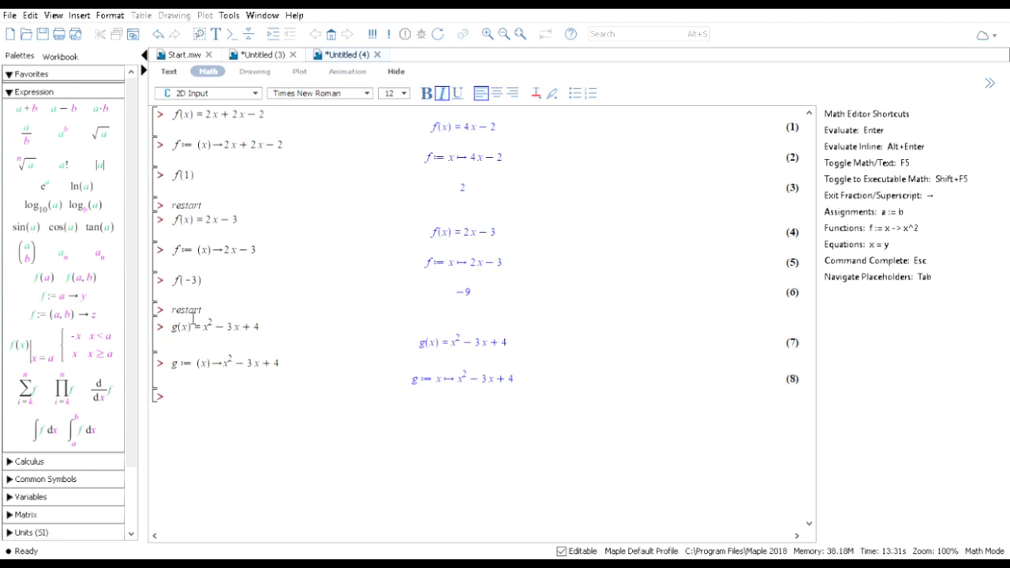
type("f(5)")
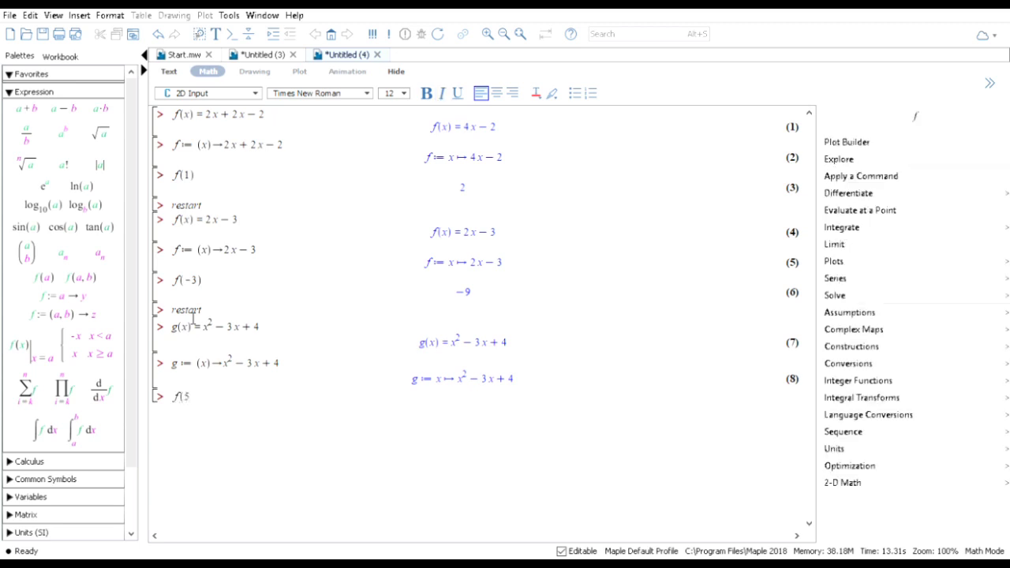
key("Return")
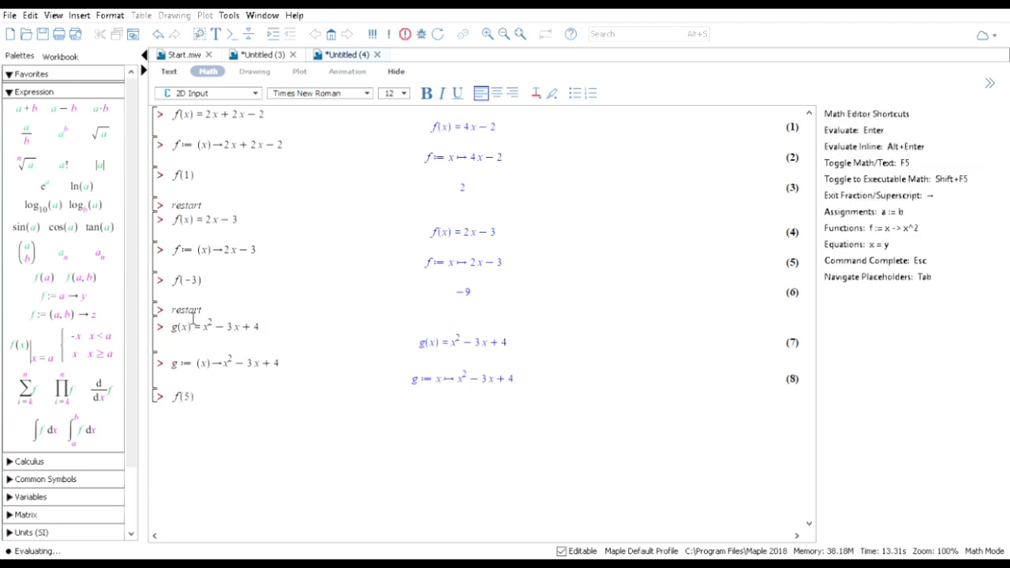
left_click(269, 403)
key("BackSpace")
key("BackSpace")
key("BackSpace")
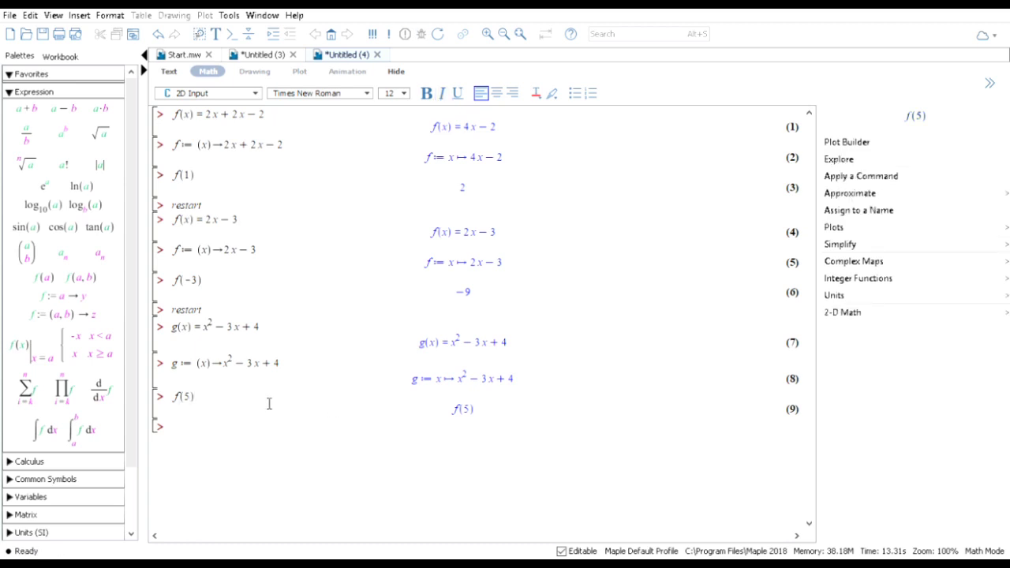
key("BackSpace")
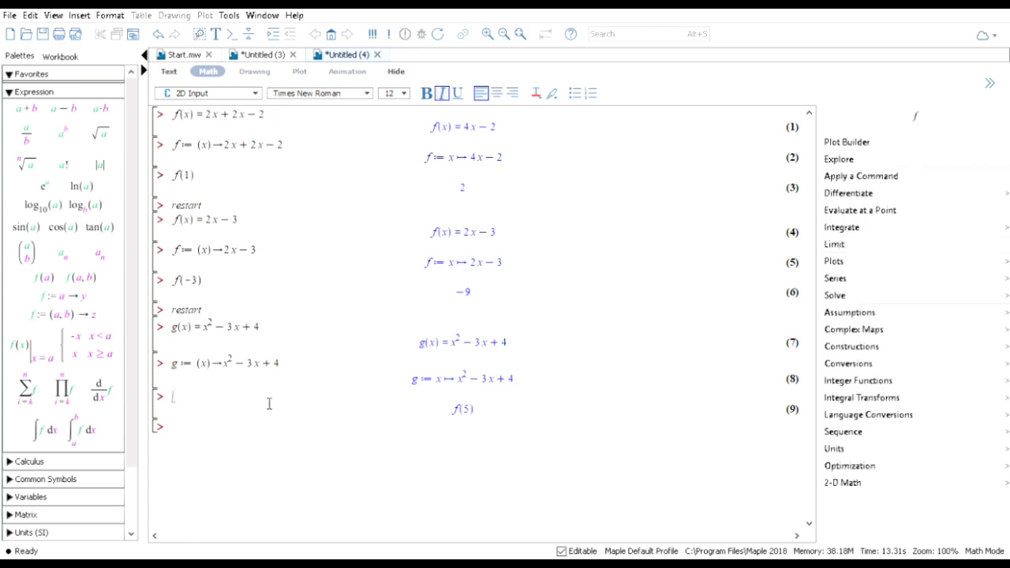
- Re-enter f(5) on the line below the definition of g and evaluate it
type("f")
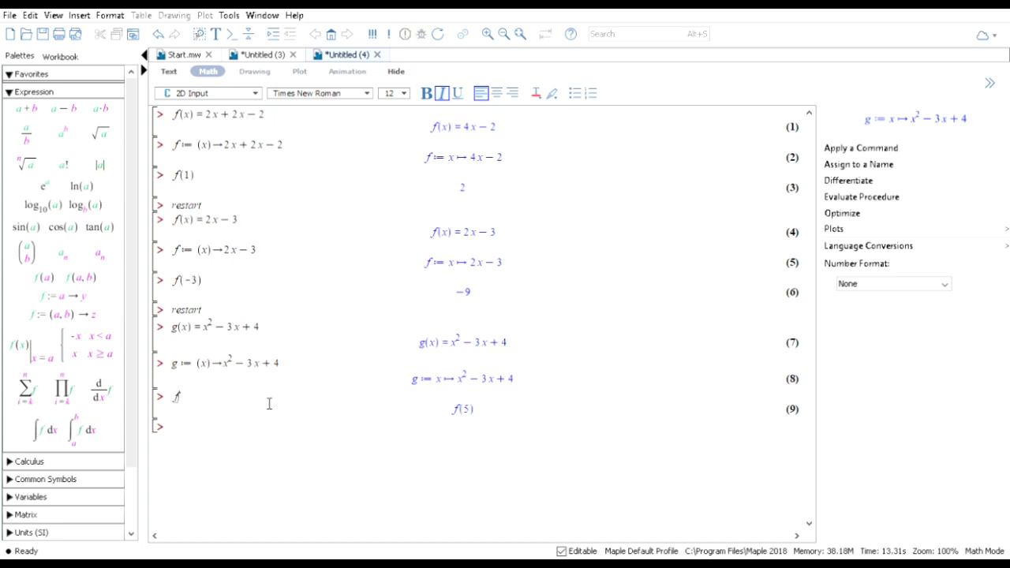
type("(5)")
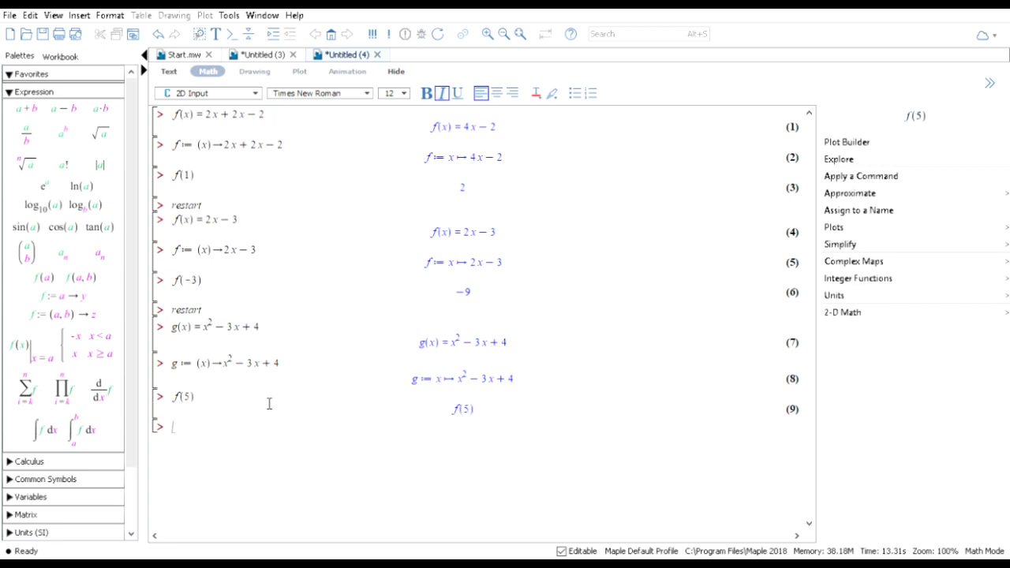
left_click(256, 401)
key("BackSpace")
key("BackSpace")
key("BackSpace")
type("(")
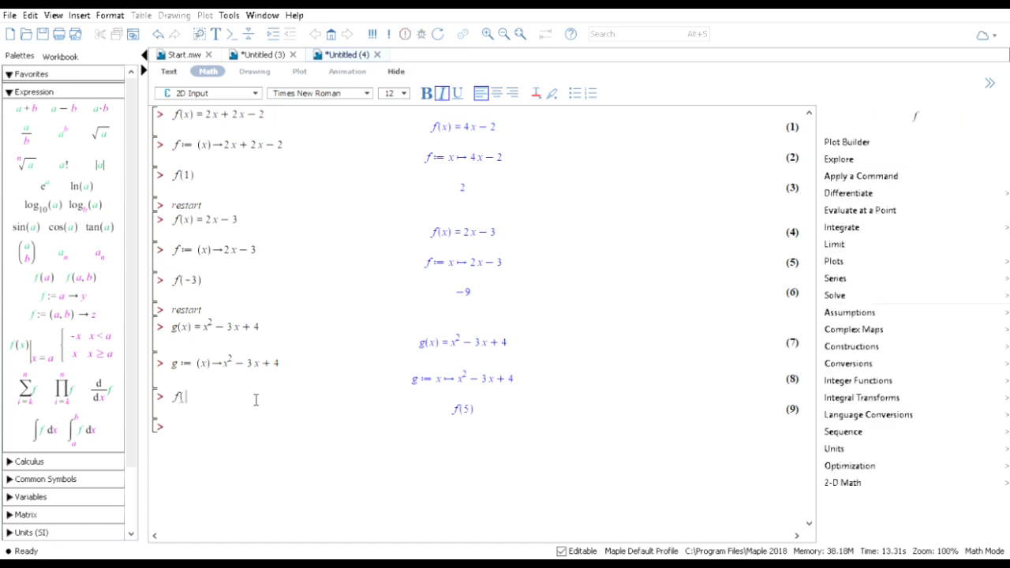
type("5)")
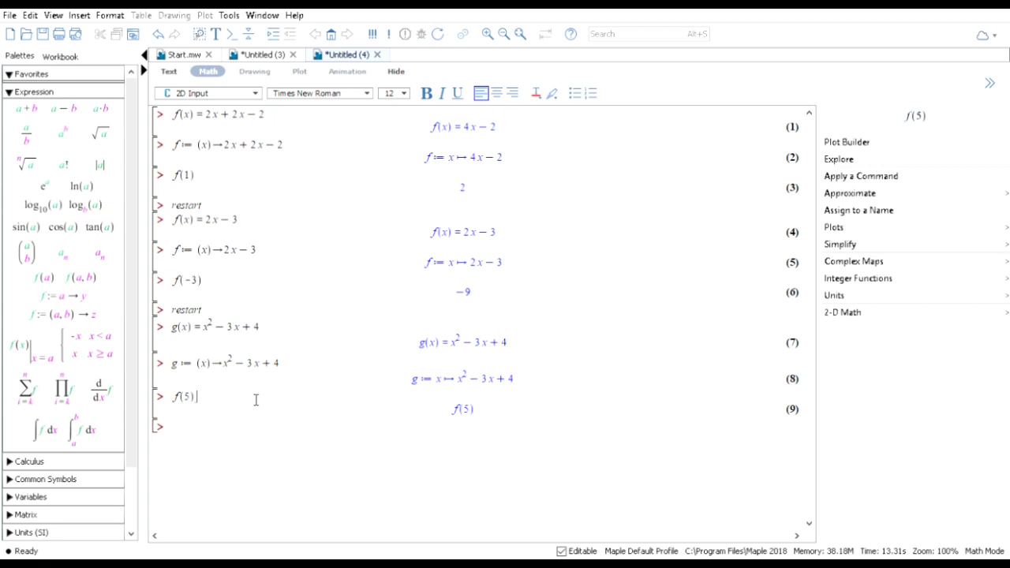
key("Return")
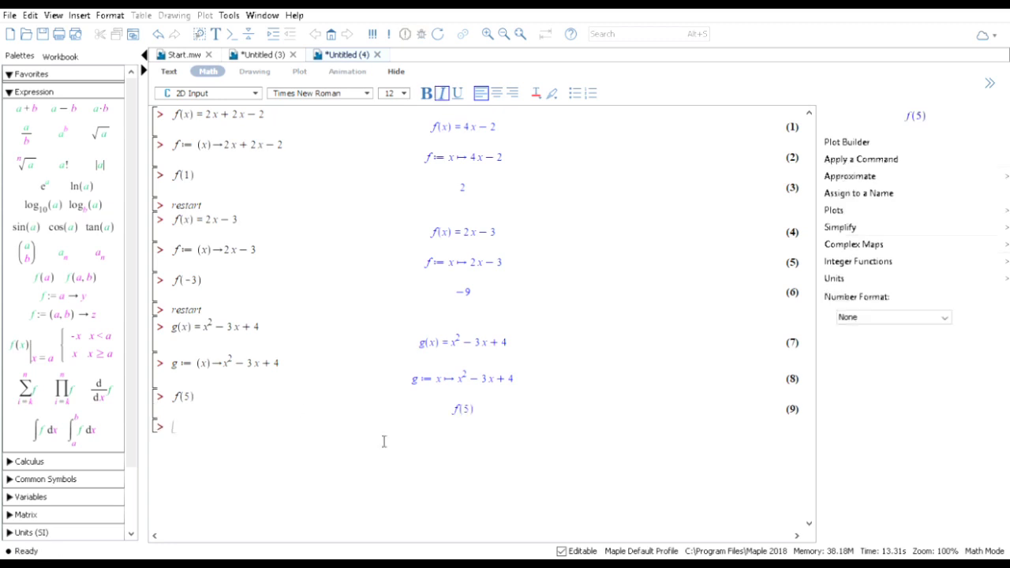
- Delete the output of the f(5) line and evaluate that line again
left_click(472, 420)
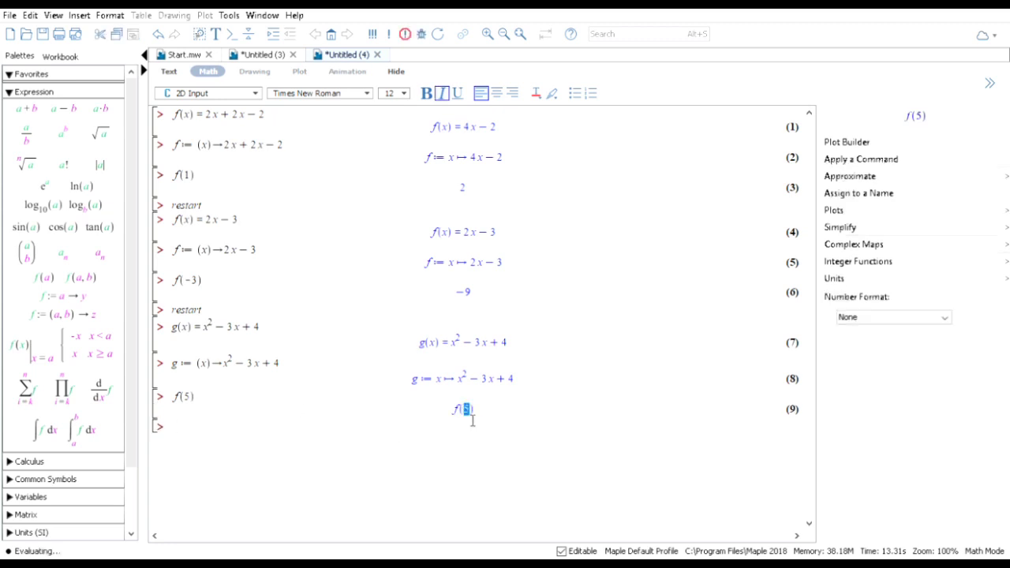
double_click(468, 412)
key("Delete")
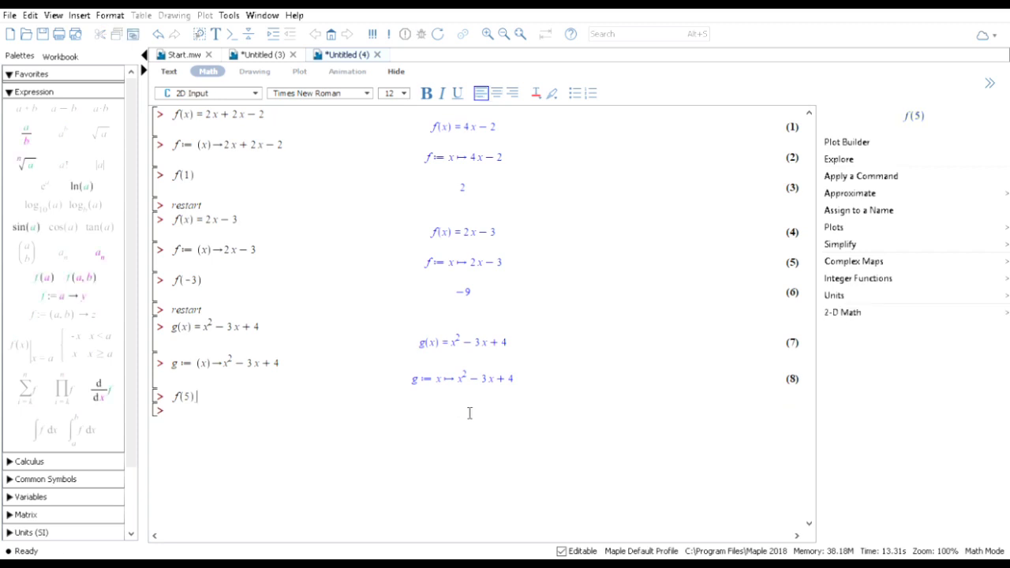
key("Return")
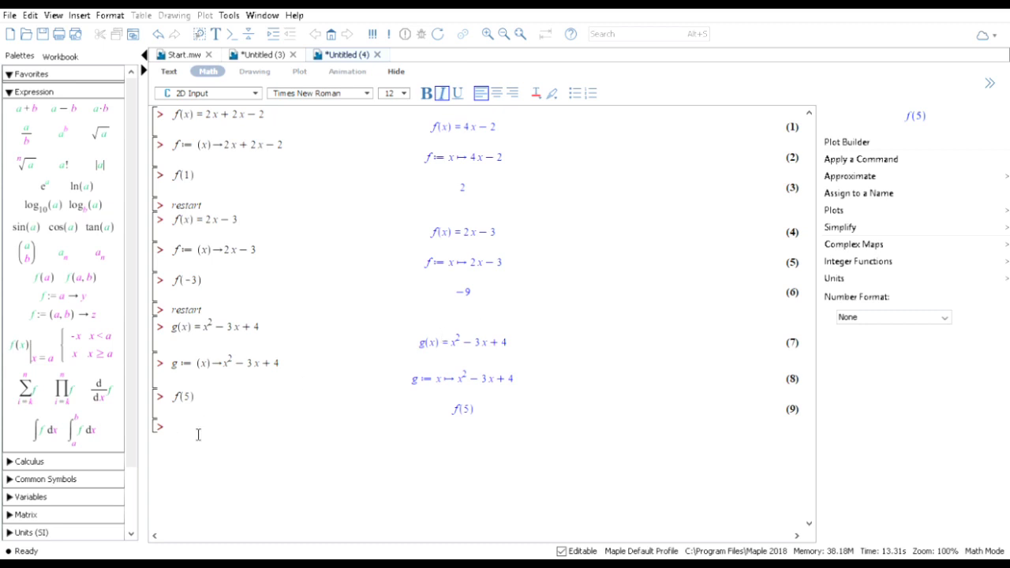
- Clear the memory with restart, then enter and evaluate the equation f(x) = piecewise(x > 1, x - 2, x <= 1, -x + 3)
type("restart")
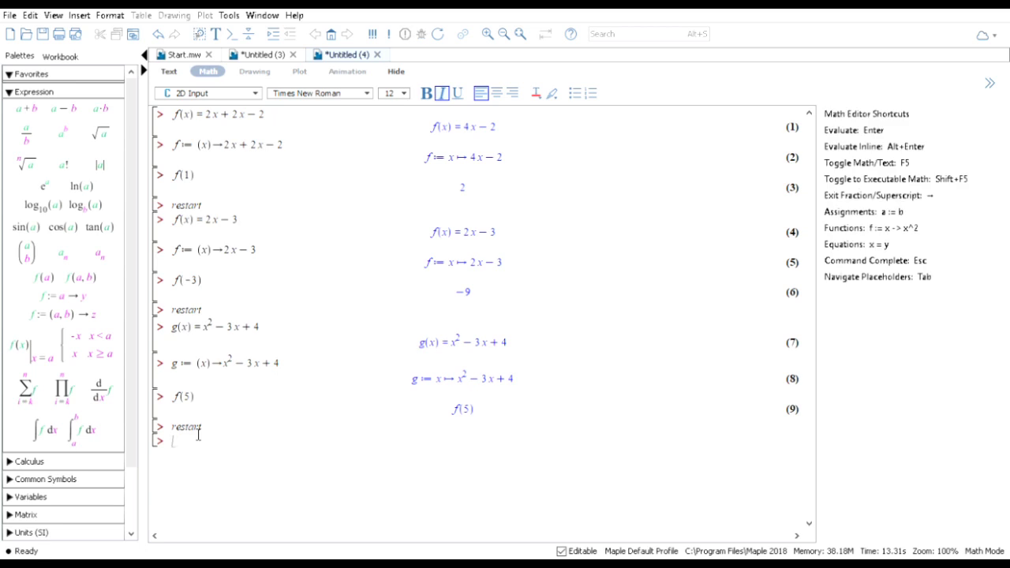
type("f(x")
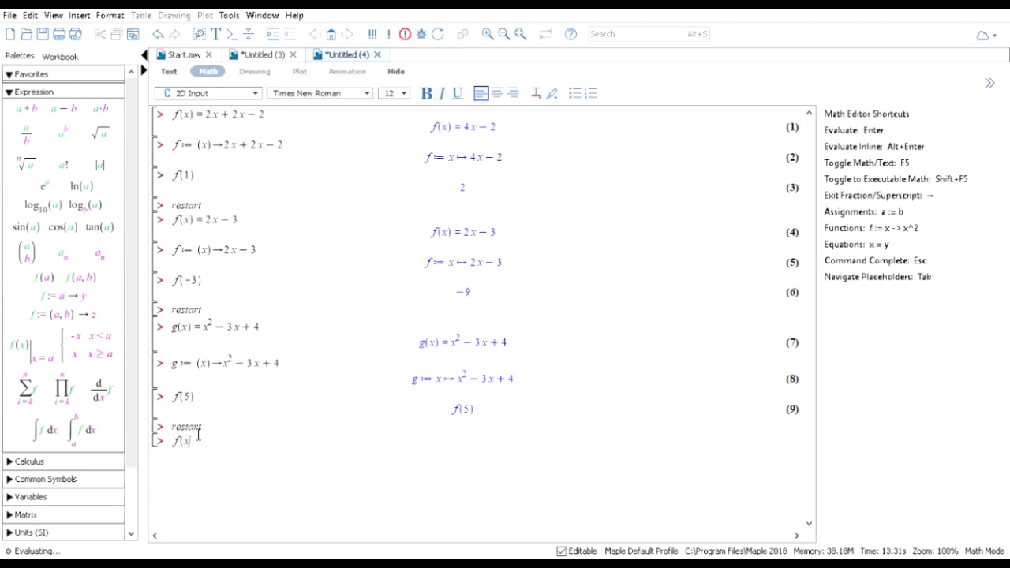
type(")")
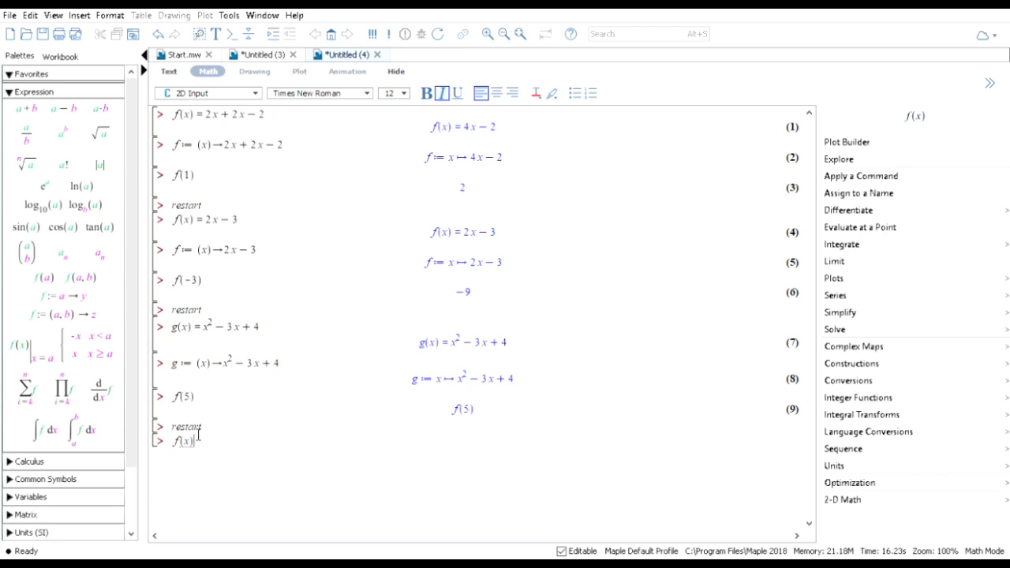
type("=piec")
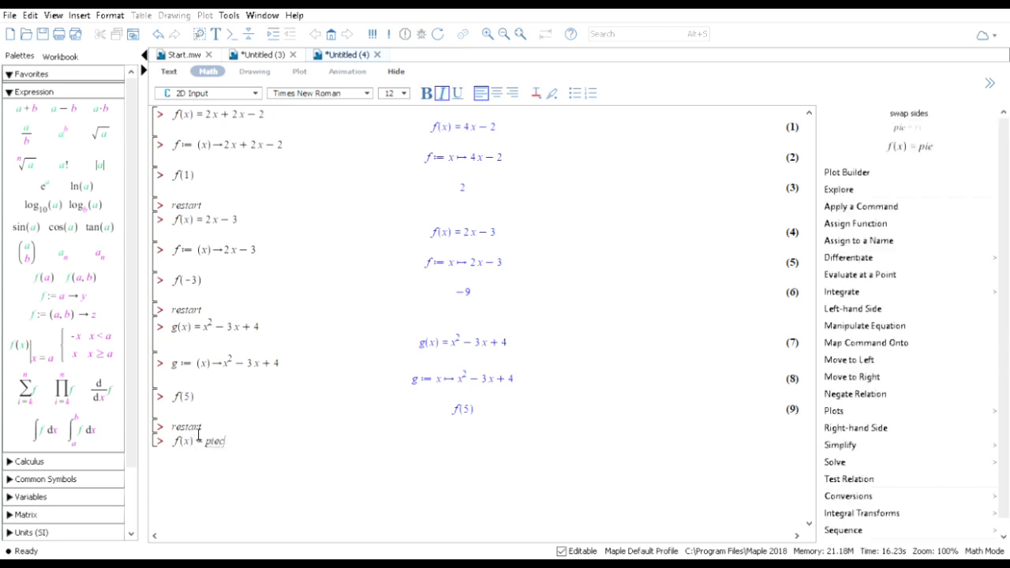
type("ew")
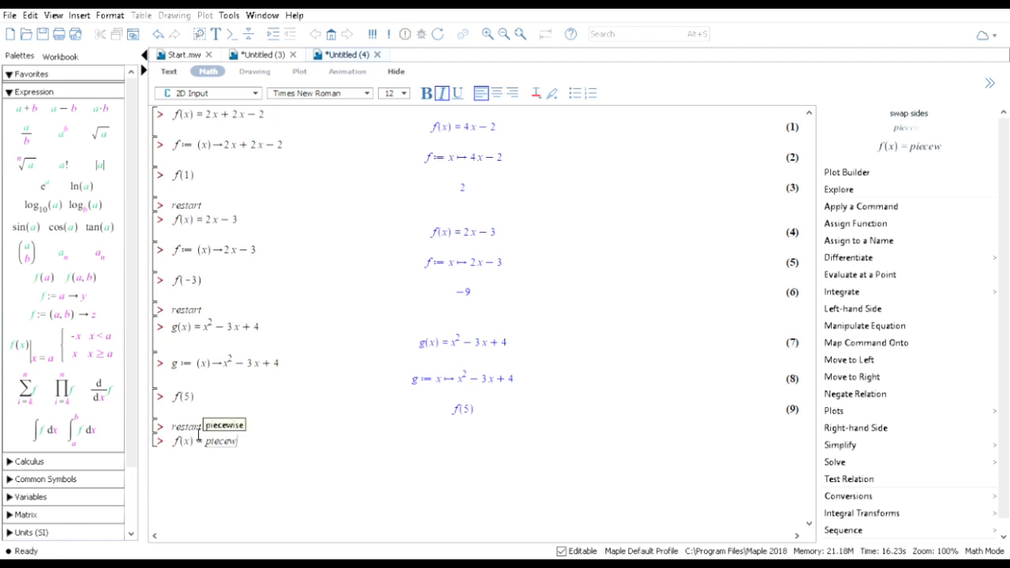
type("ise")
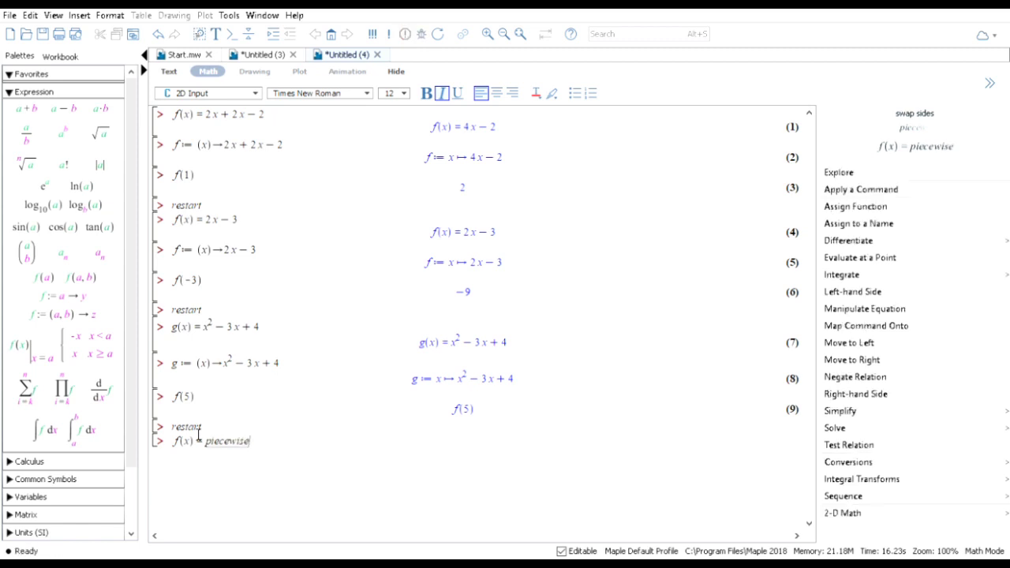
type("(x")
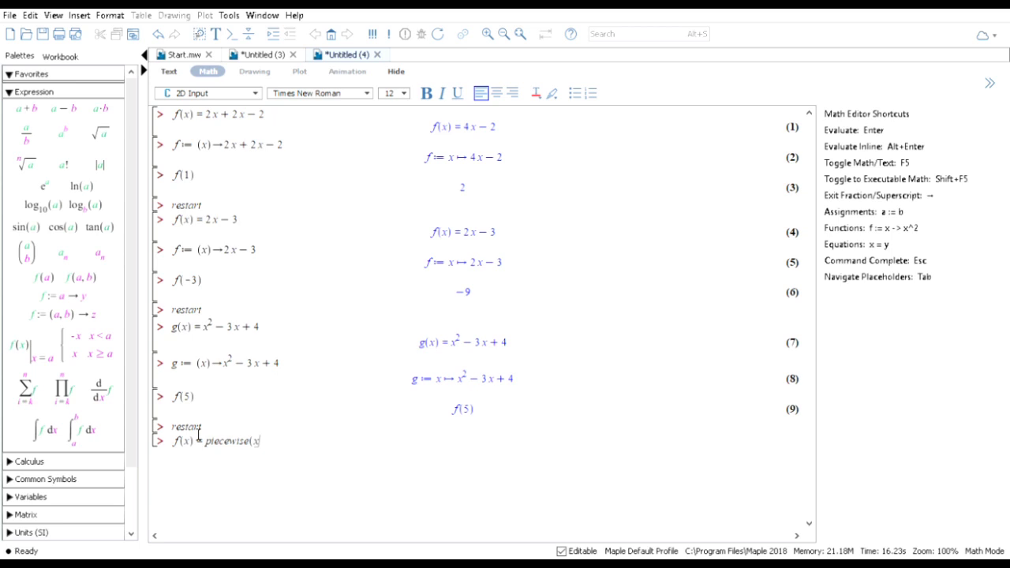
type("> 1, x")
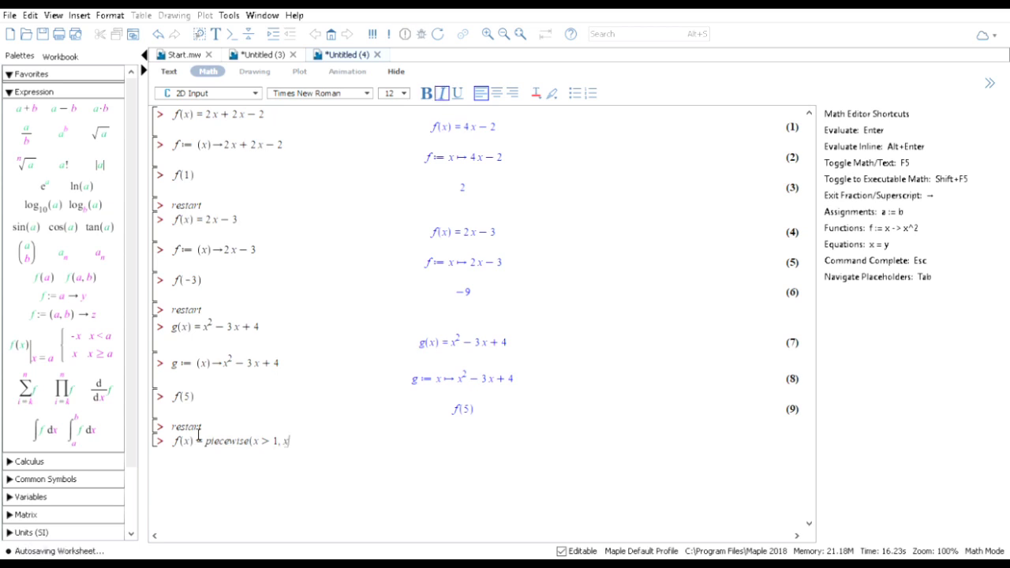
type(" - 2")
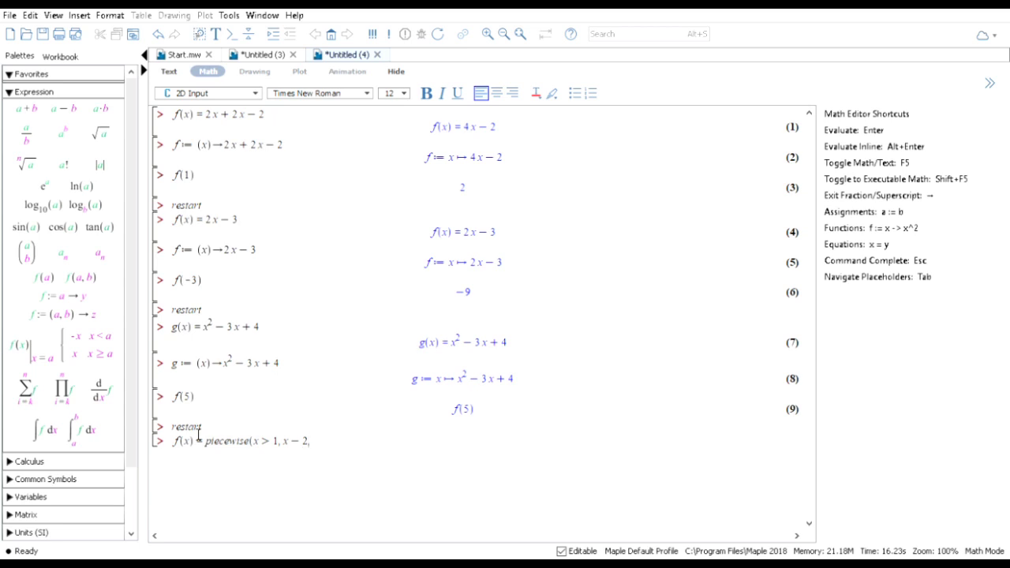
type(", x")
type("<")
type("=")
type("1")
type(",-x")
type("+3")
type(")")
key("Return")
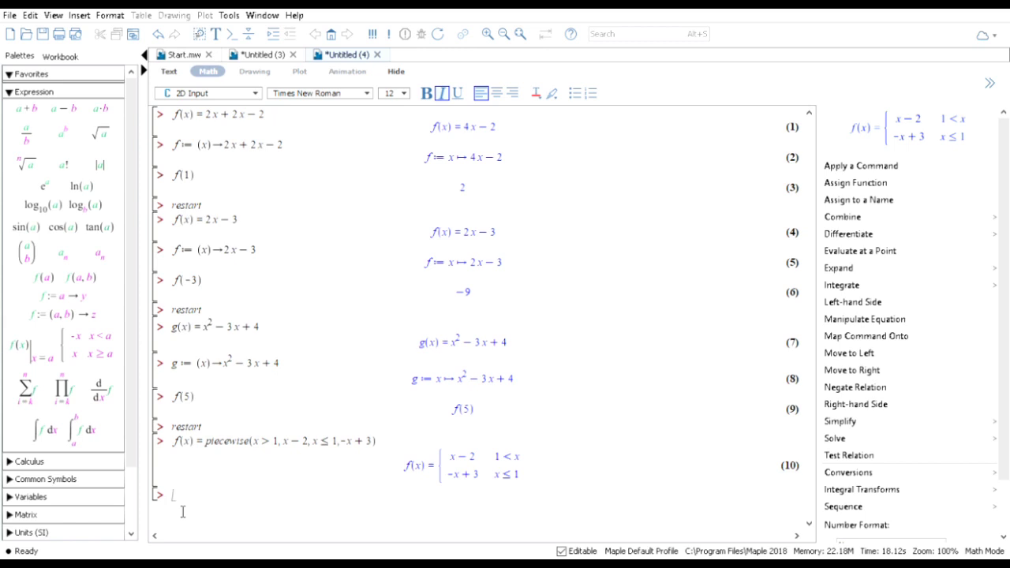
- Define the piecewise function in arrow notation with f := (x) -> piecewise(x > 1, x - 2, x <= 1, -x + 3) and evaluate the line
type("f")
type(":=")
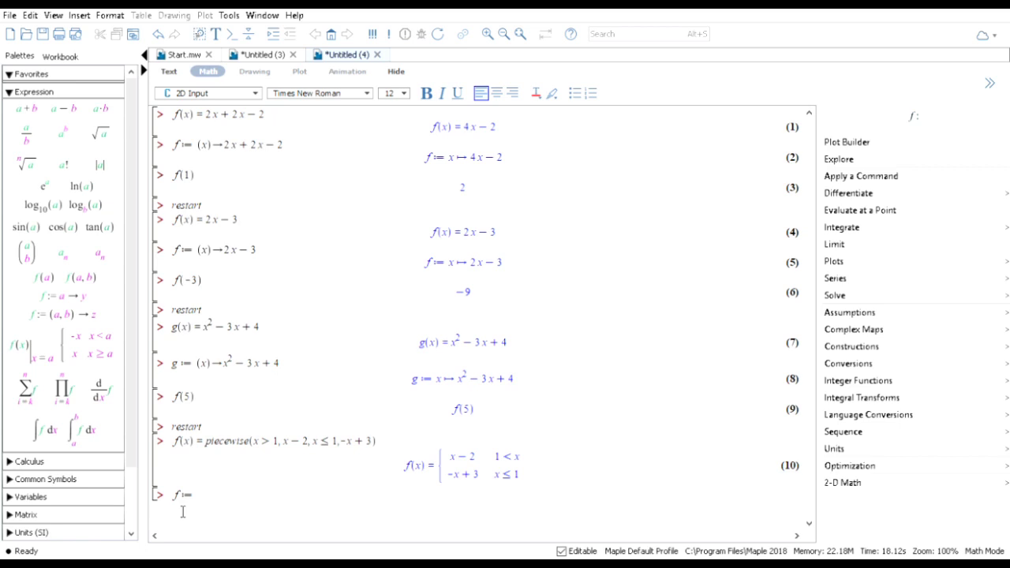
type("(x)-")
type(">pi")
type("ecewi")
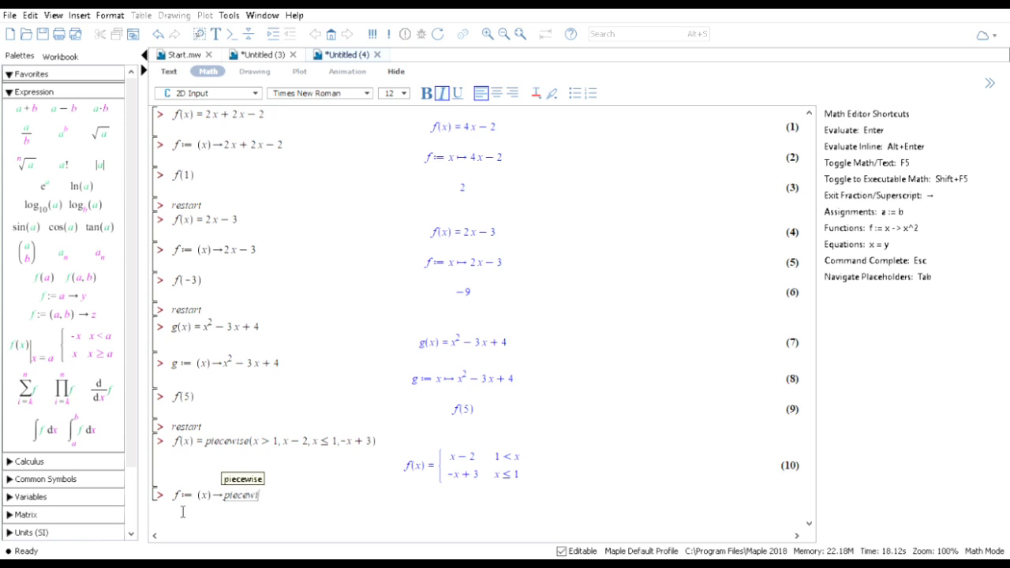
type("a]e")
key("BackSpace")
key("BackSpace")
key("BackSpace")
type("se")
type("(")
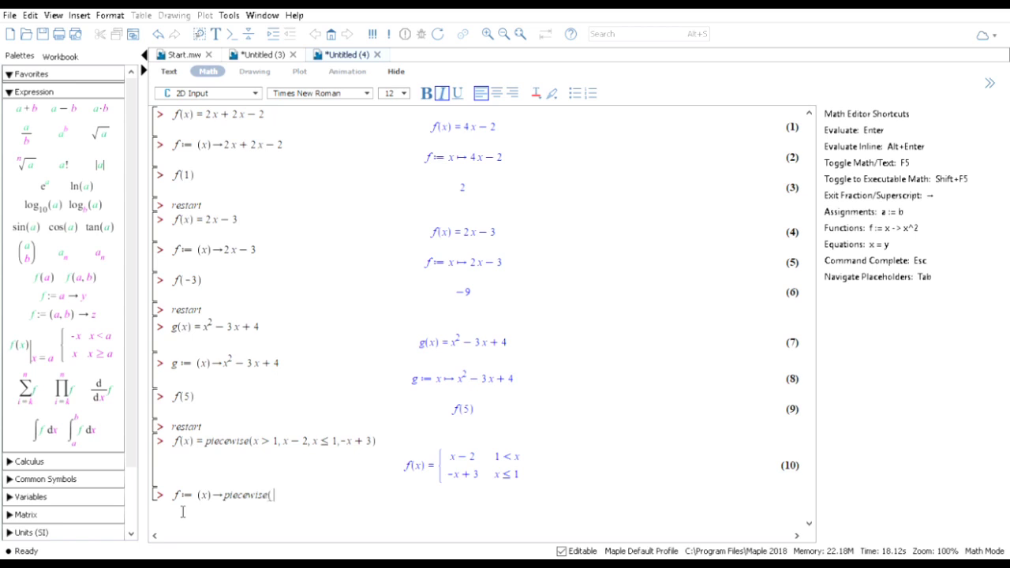
type("x")
type(">1")
type(",")
type("x-2")
type(",x")
type("<=")
type("1,")
type("-x")
type("+3")
type(")")
key("Return")
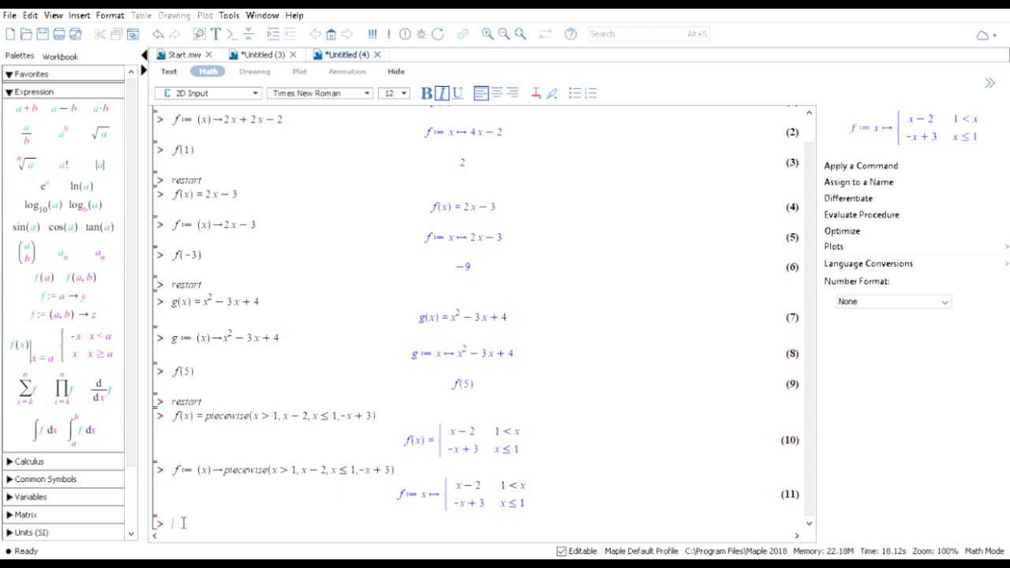
- Evaluate the piecewise function at zero with f(0)
type("f(")
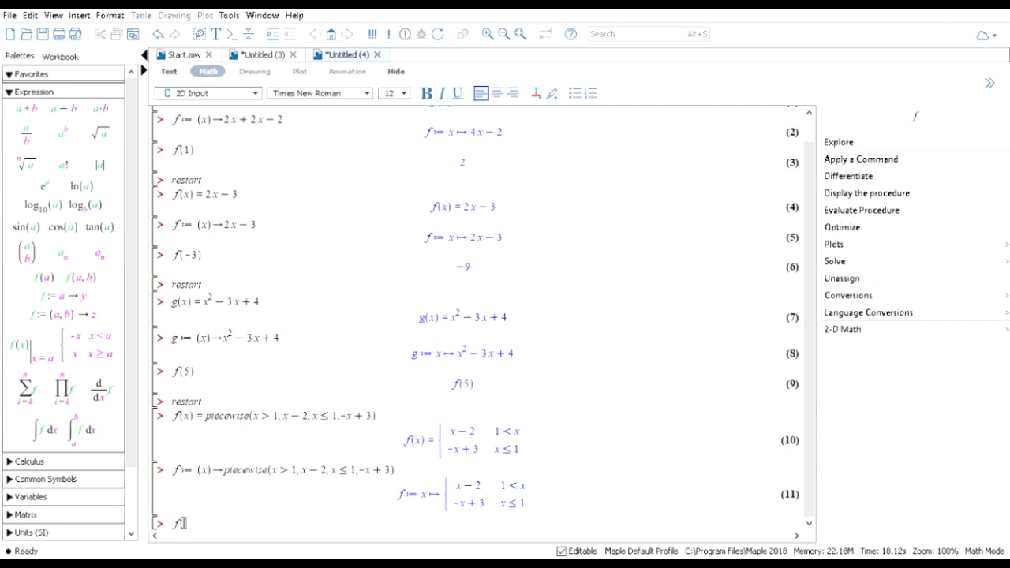
type("0)")
key("Return")
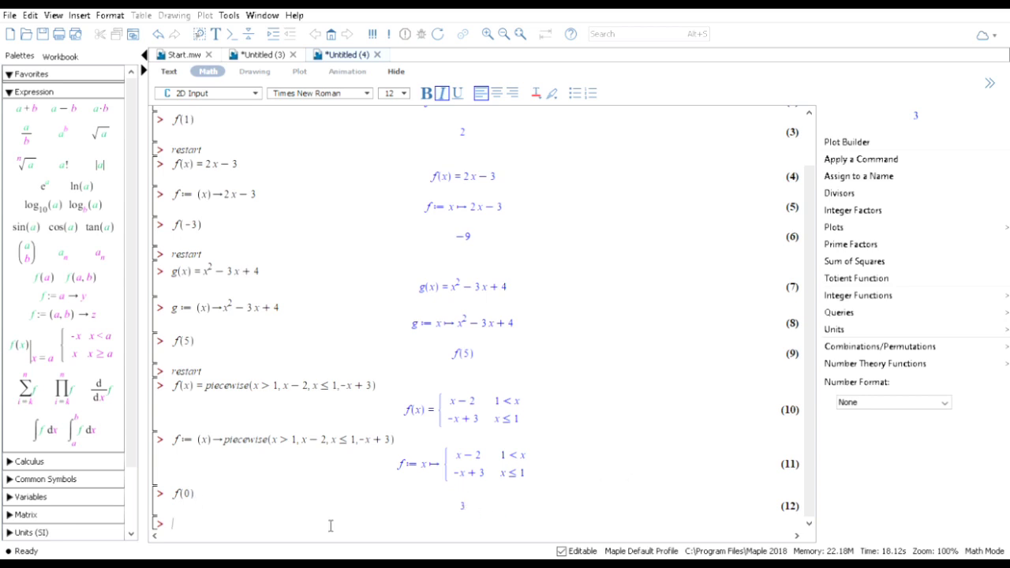
- Run restart again, then enter and evaluate the two-variable equation f(x, y) = cos(x) + 2 sin(x + y)
type("restart")
key("Return")
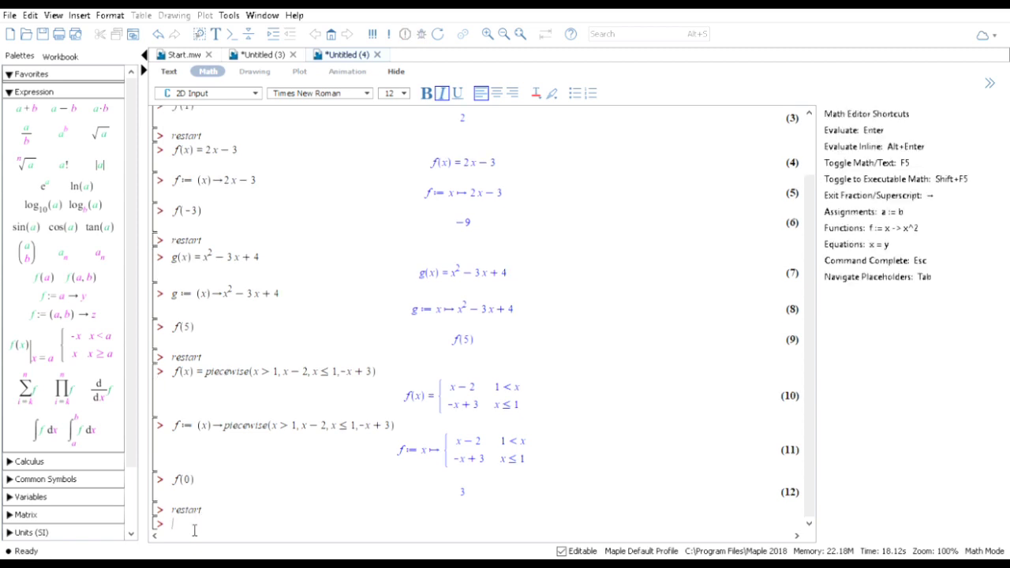
type("f(x)")
type(",y)")
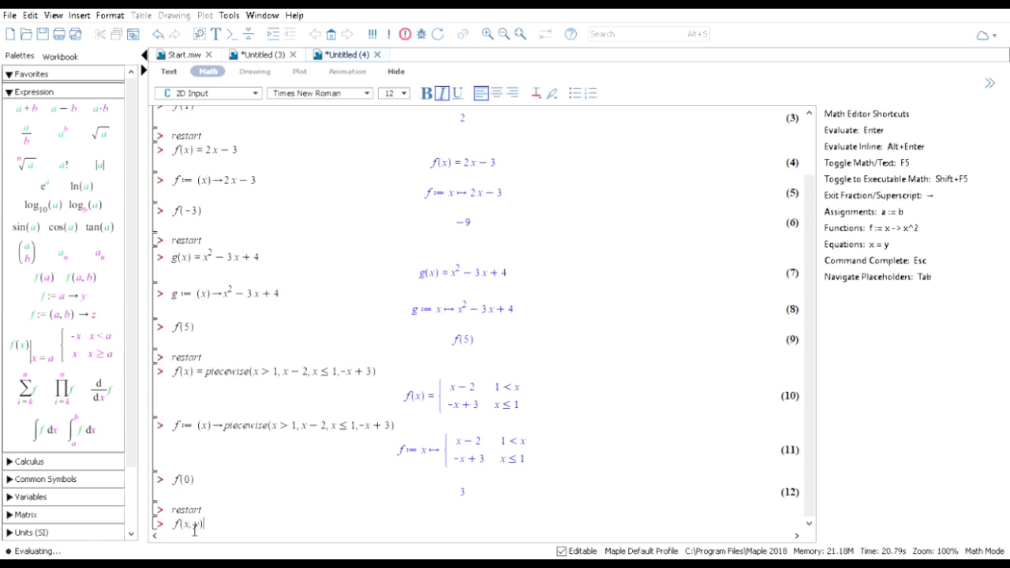
type("=cos(x0")
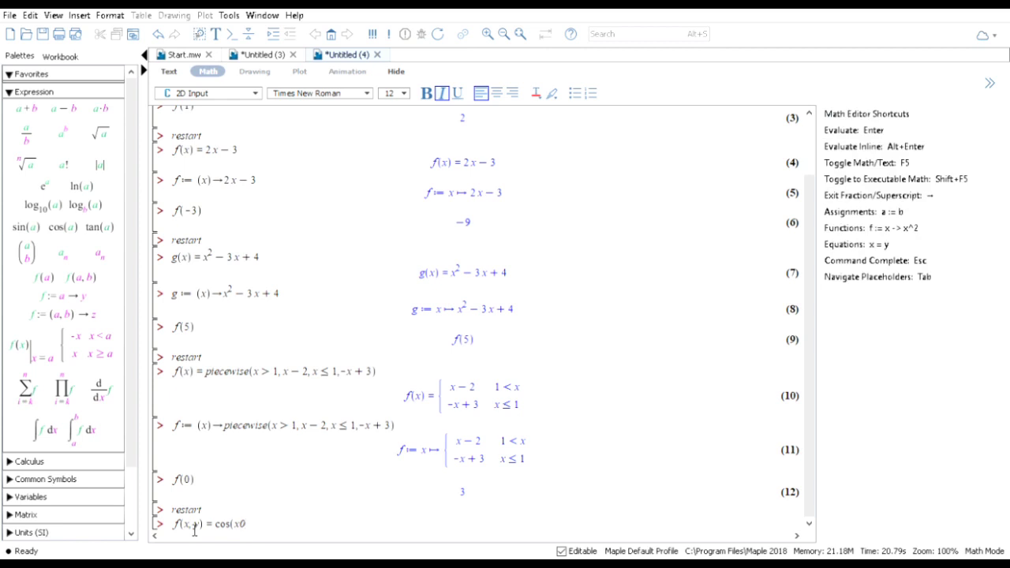
type("+")
key("BackSpace")
key("BackSpace")
type(") + sin")
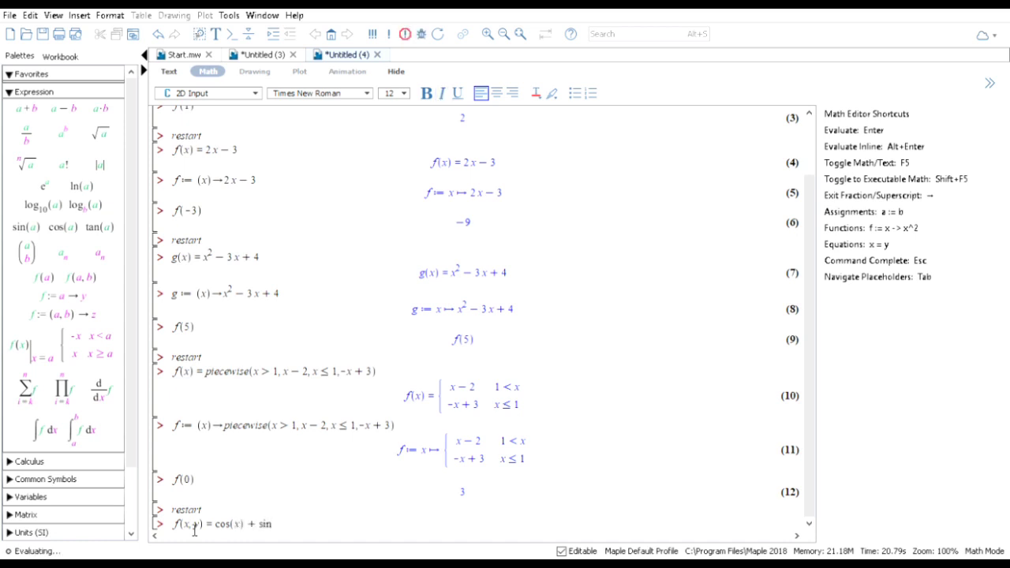
key("BackSpace")
key("BackSpace")
key("BackSpace")
type("2 sin")
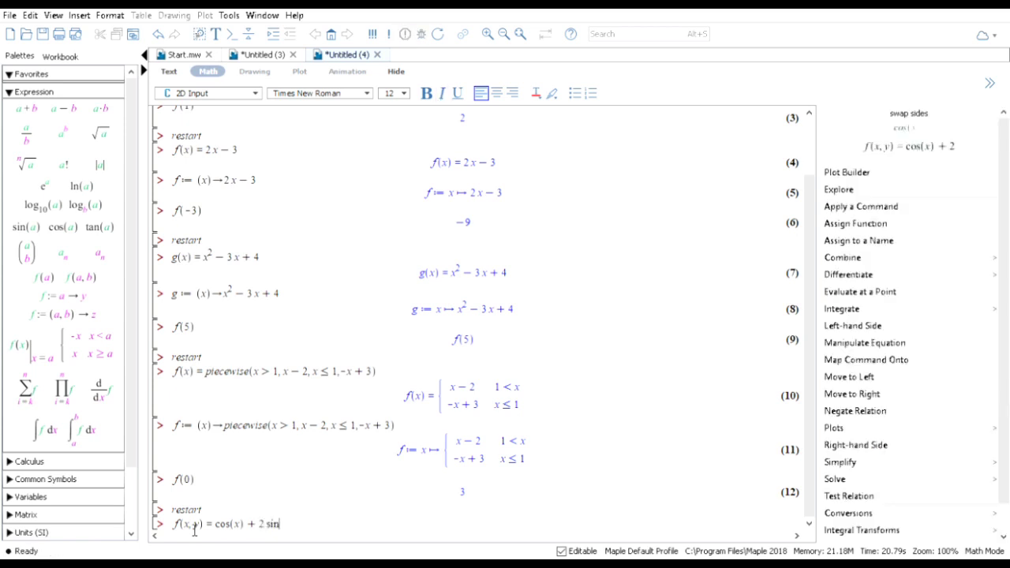
type("(x + y)")
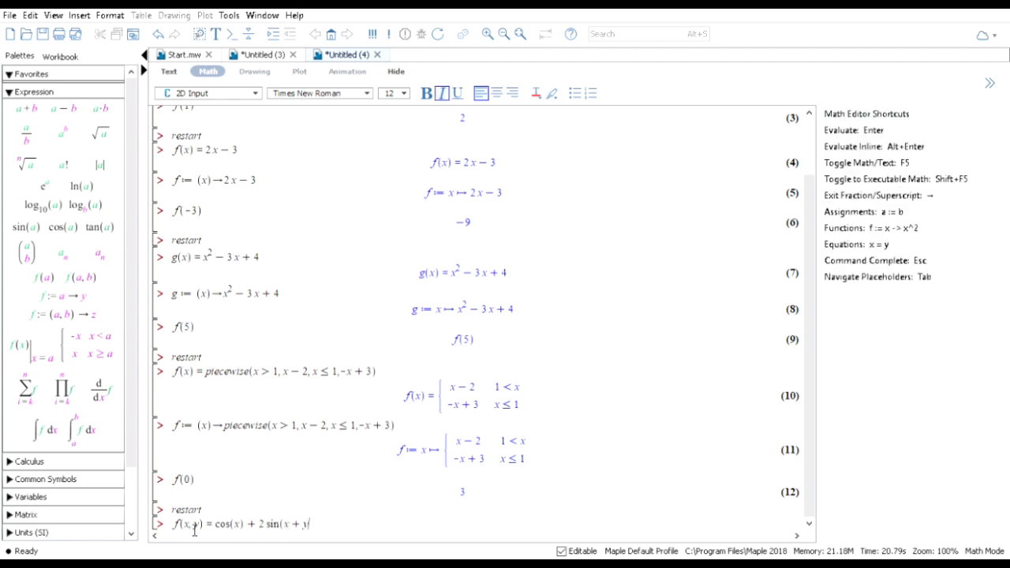
key("Return")
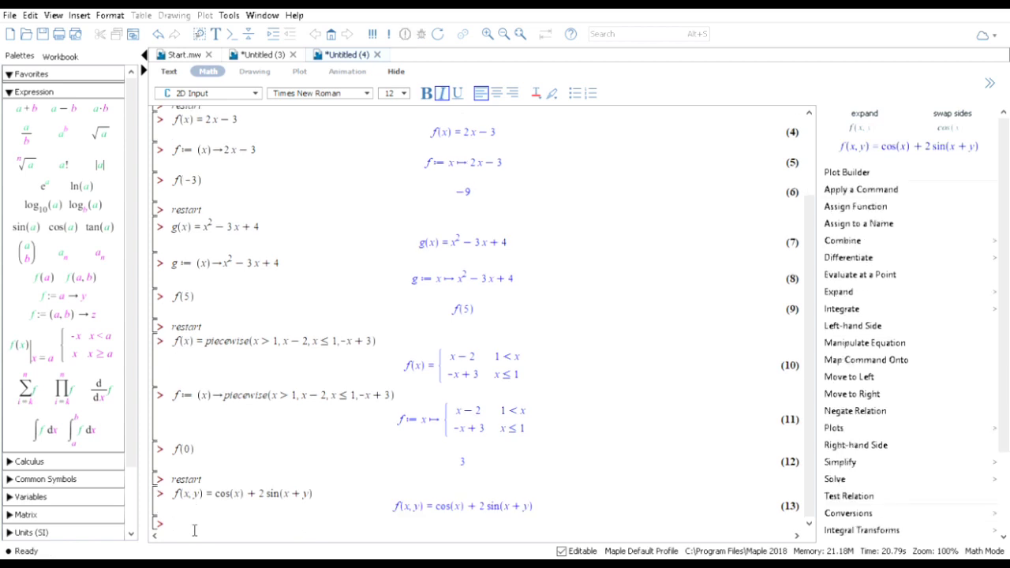
- Define the two-variable function in arrow notation with f := (x, y) -> cos(x) + 2 sin(x + y) and evaluate the line
type("f:")
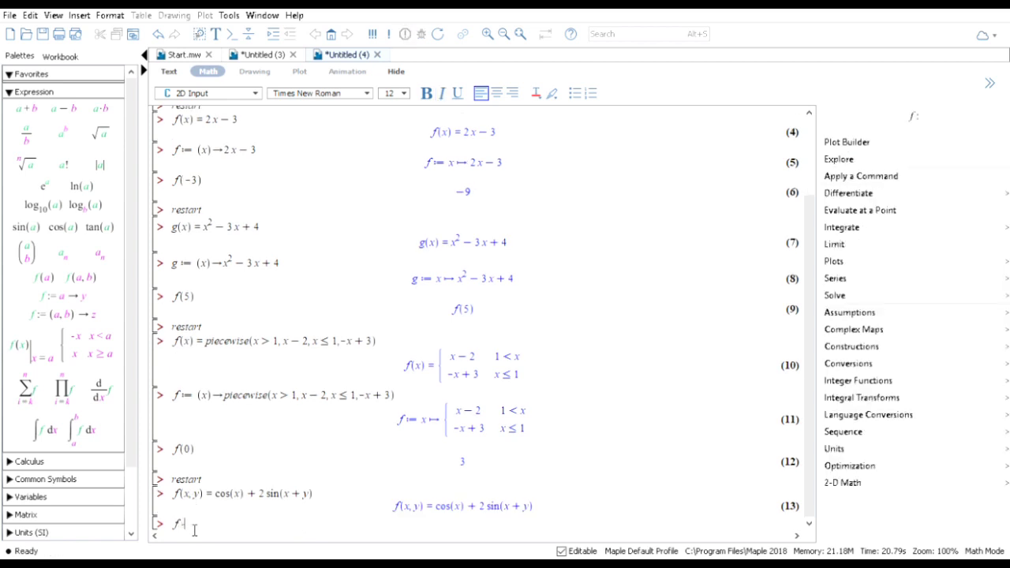
key("BackSpace")
type(":=(x,y)")
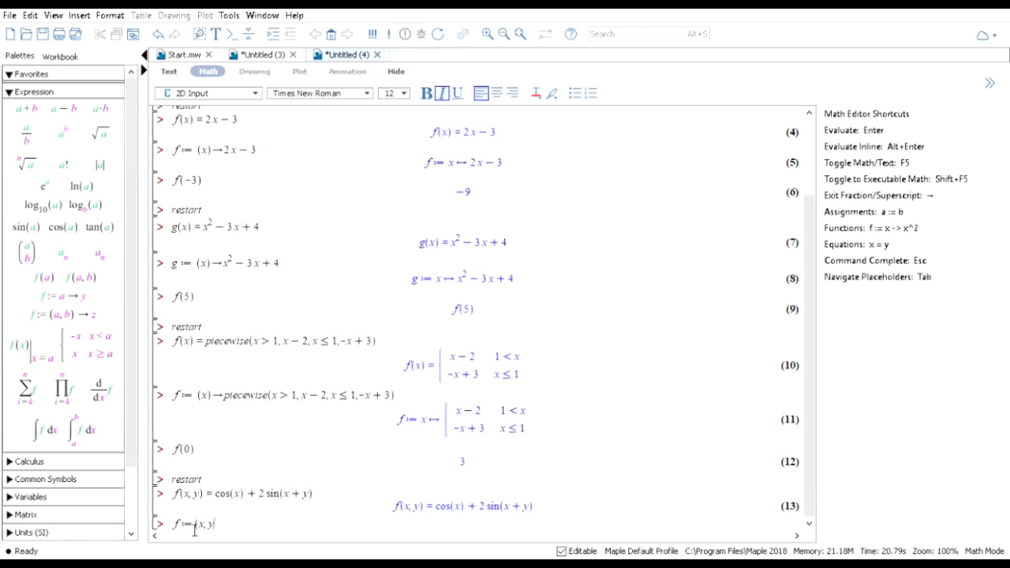
type("->")
type("co")
type("s")
type("(x")
type(")")
type("+")
type("2")
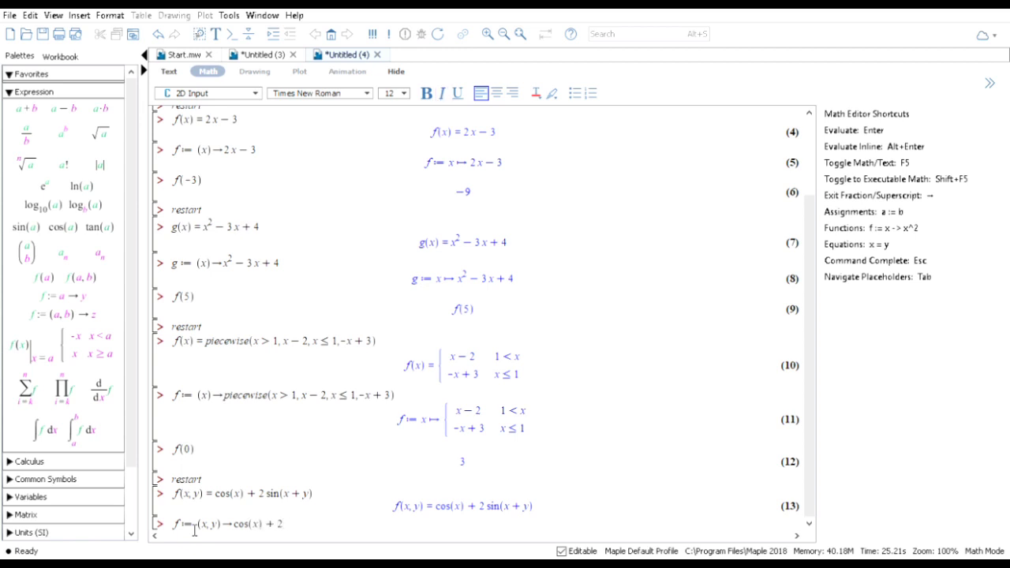
type("sin(x+y)")
key("Return")
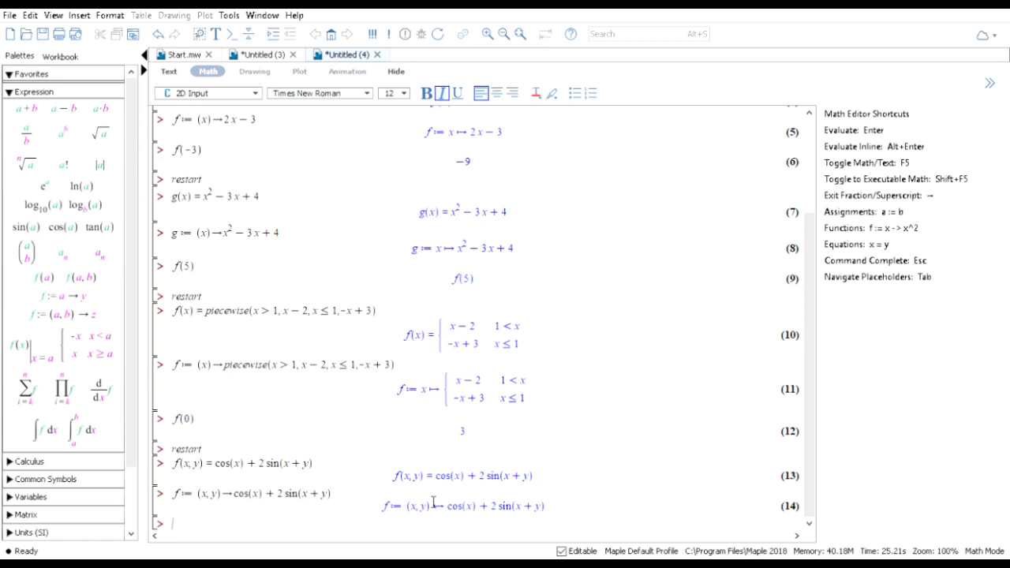
- Evaluate the two-variable function with the argument list f(2, 3, 1)
type("f(")
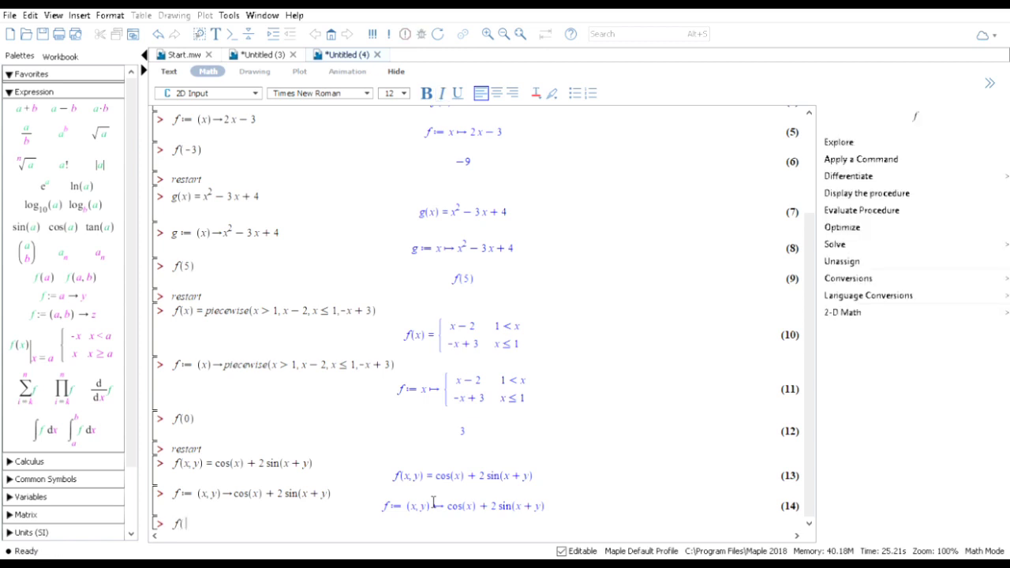
type("2")
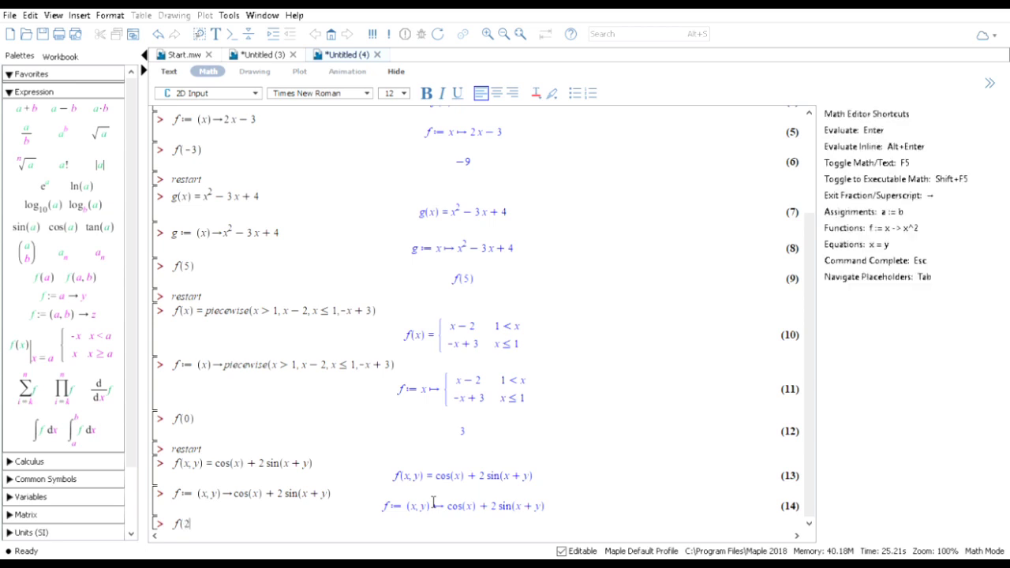
type(", 3")
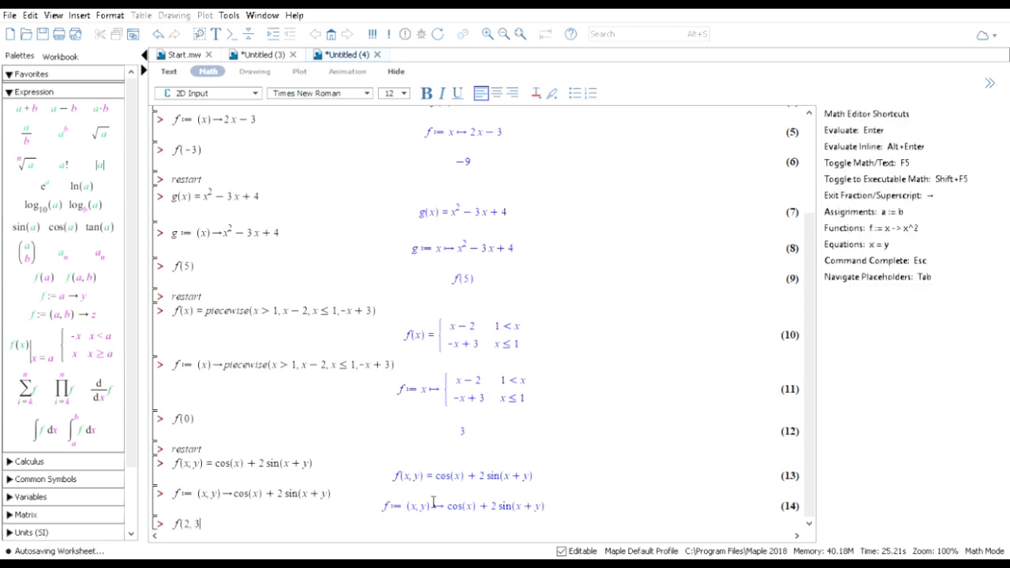
type(", 1)")
key("Return")
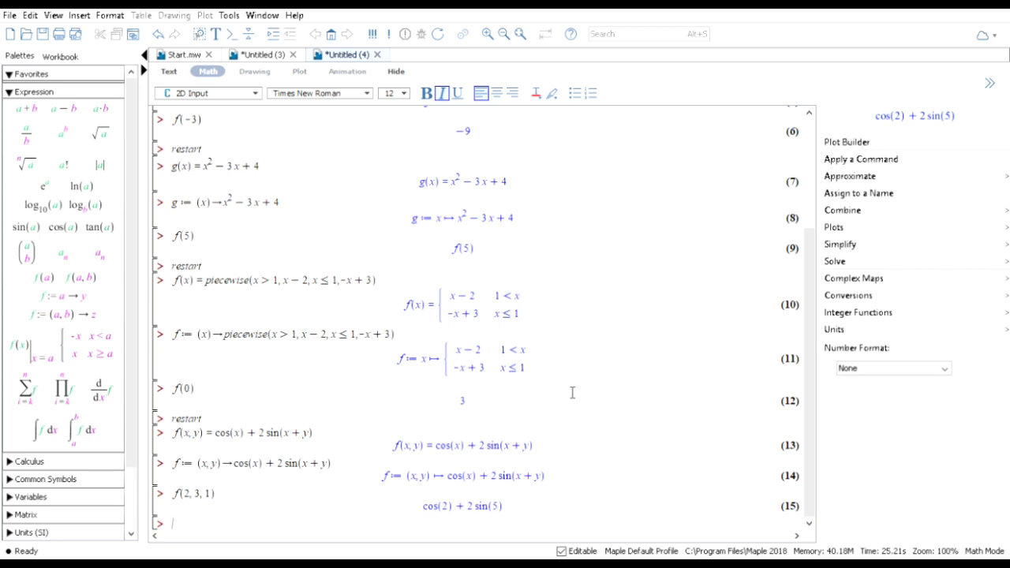
- Create a new worksheet, then enter and evaluate the equation f(x) = sin(x) + cos(x)
key("ctrl+n")
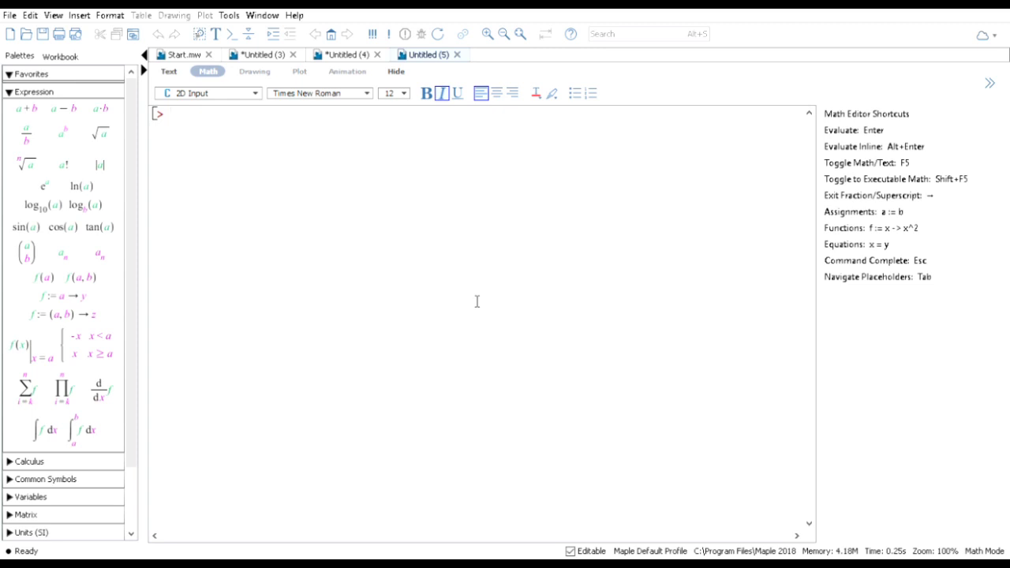
type("f(x")
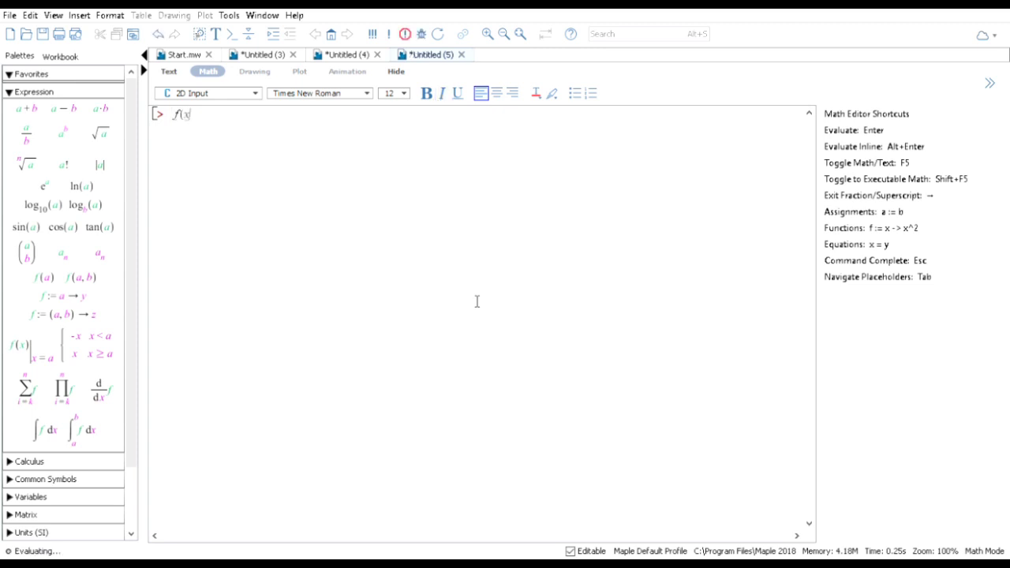
type(") = sin(x) ")
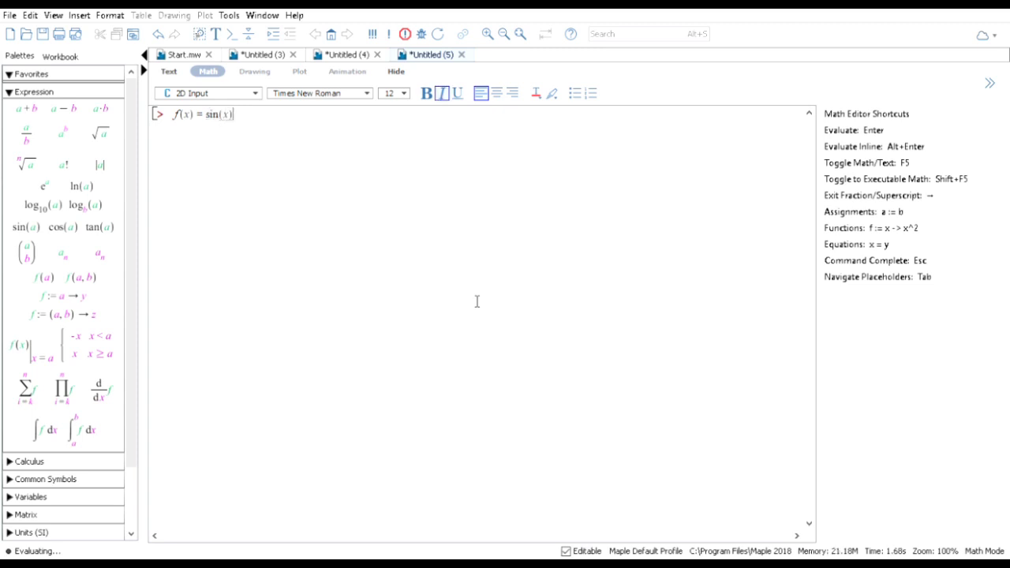
type("+ cos")
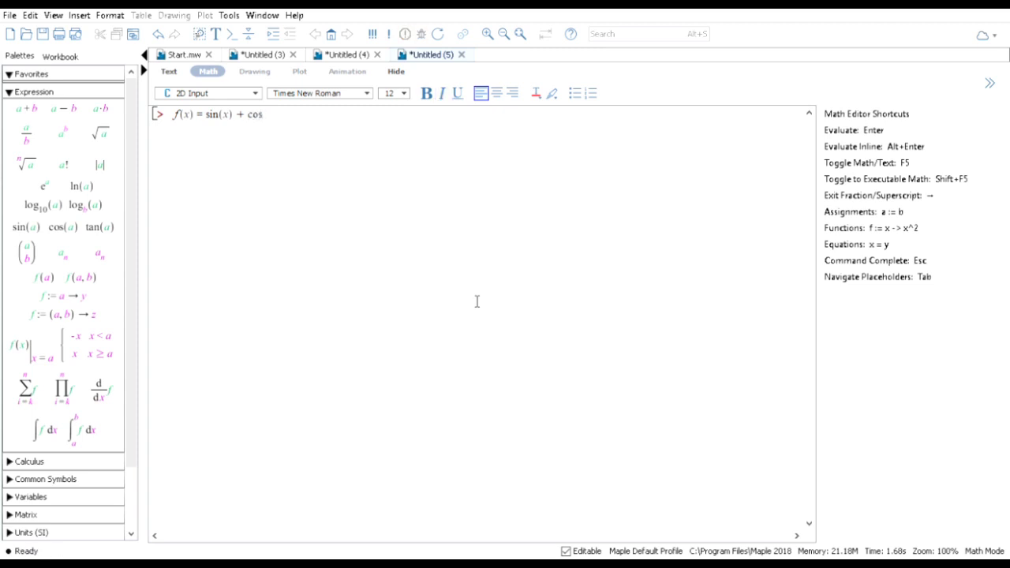
type("(x)")
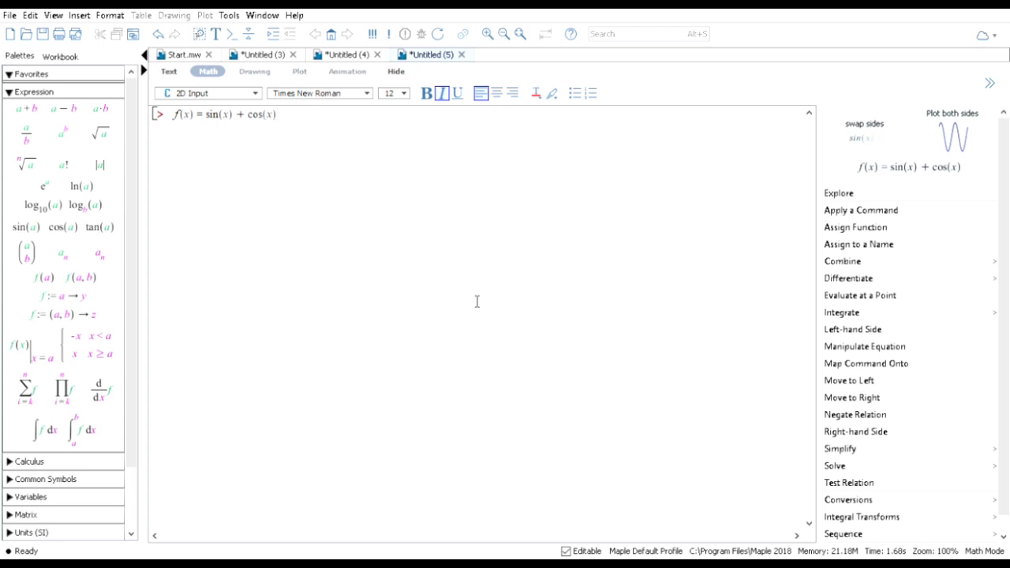
key("Return")
- Define the sine-cosine function in arrow notation with f := (x) -> sin(x) + cos(x) and evaluate the line
type("f := ")
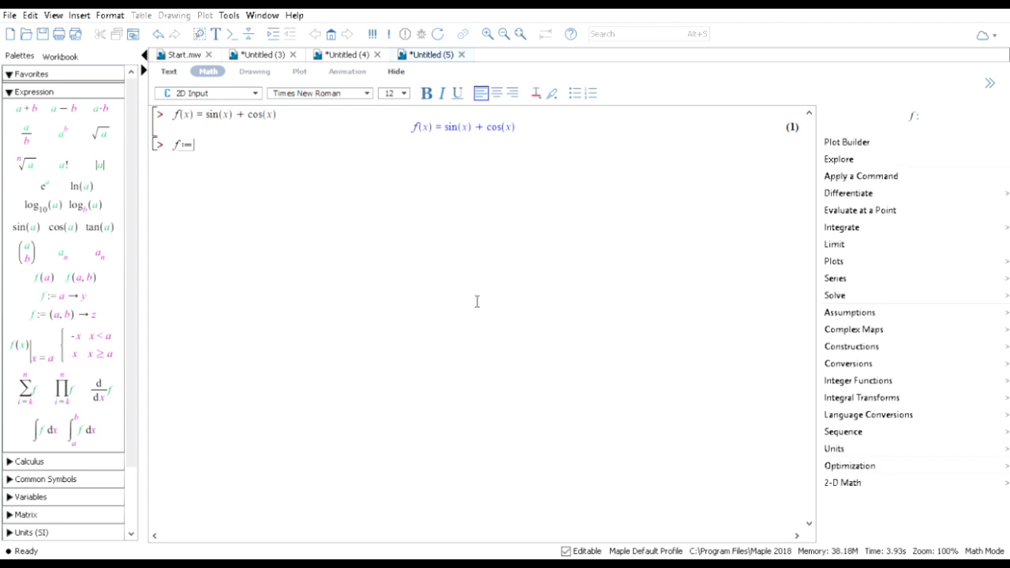
type("(x")
type(")->")
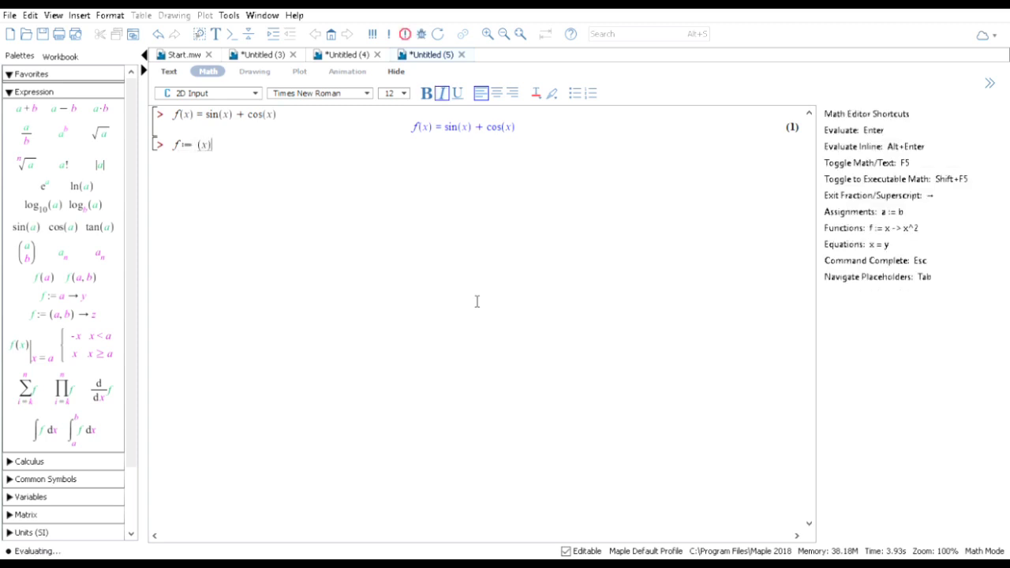
type("st")
type("n(x")
type(")+c")
type("o")
type("s(")
type("x")
type(")")
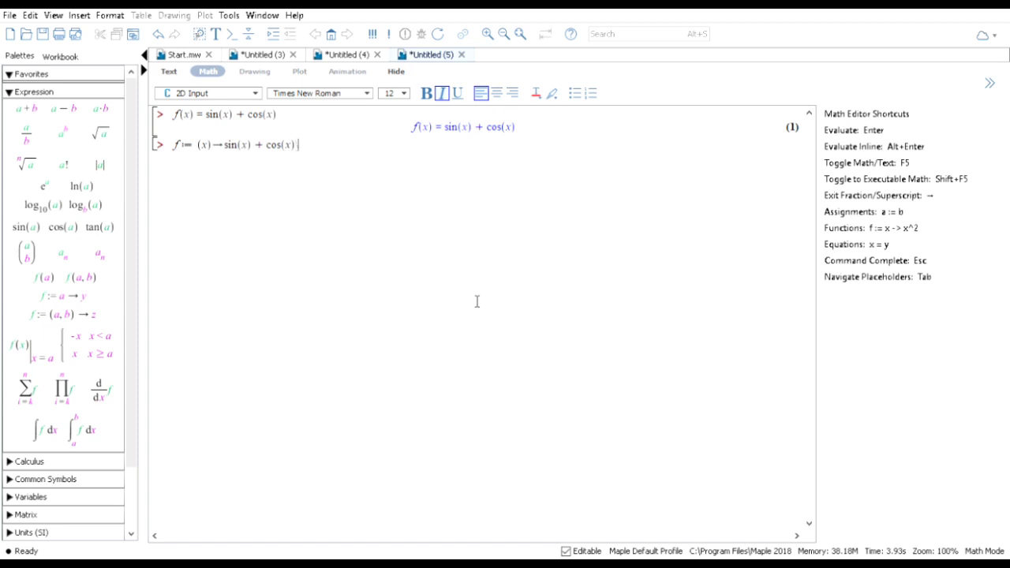
key("Return")
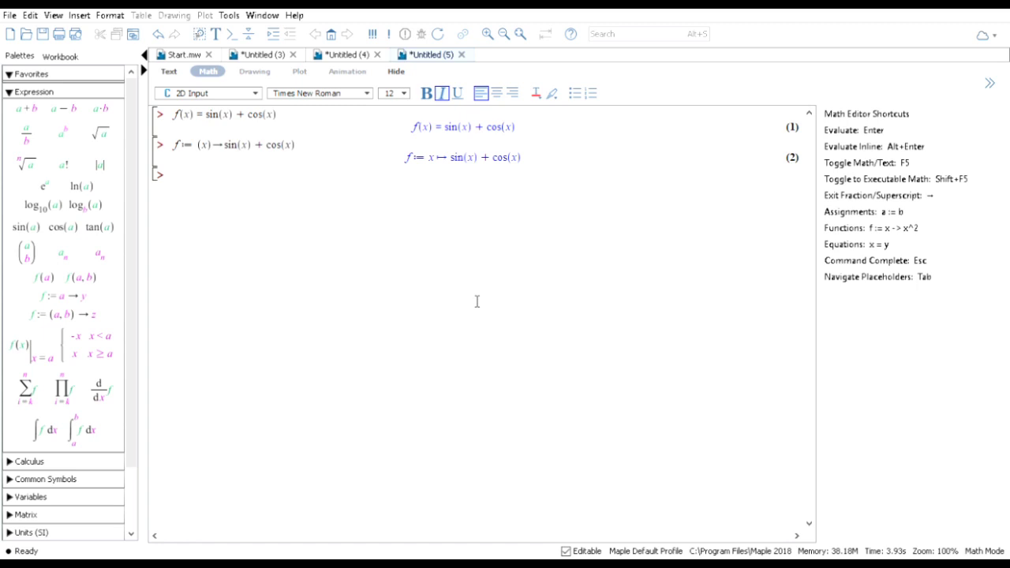
- Evaluate the sine-cosine function at two with f(2)
type("f(")
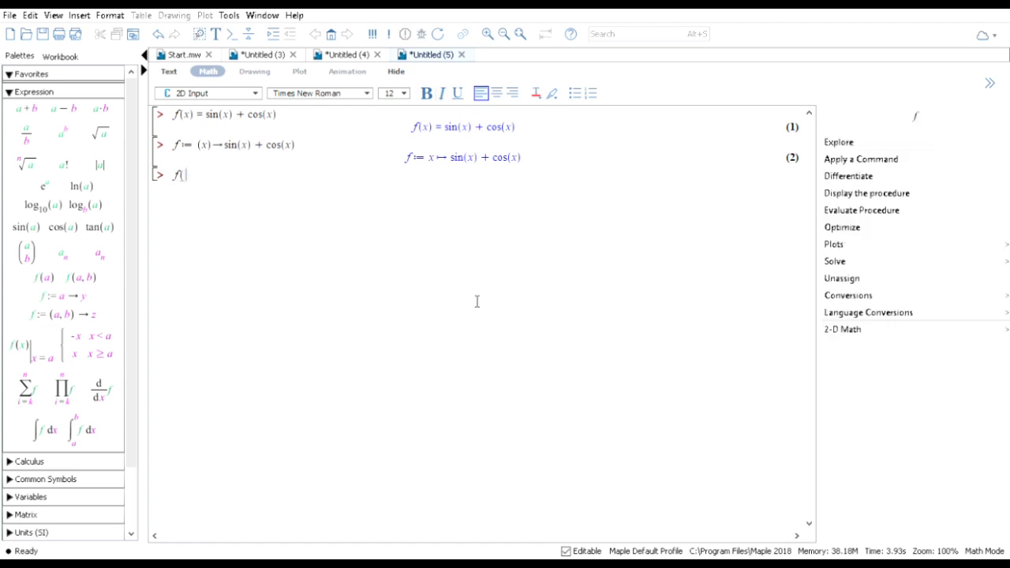
type("2)")
key("Return")
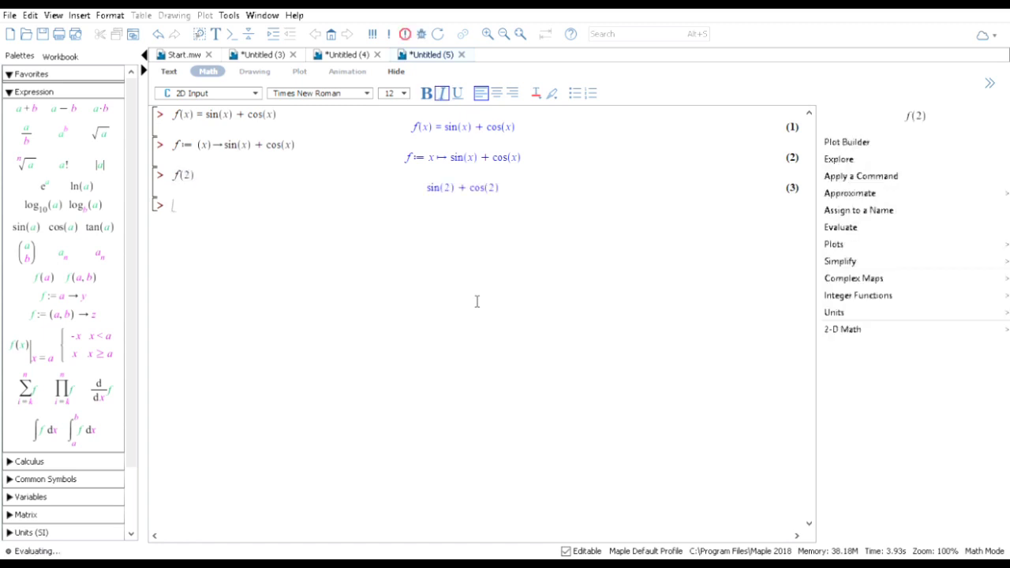
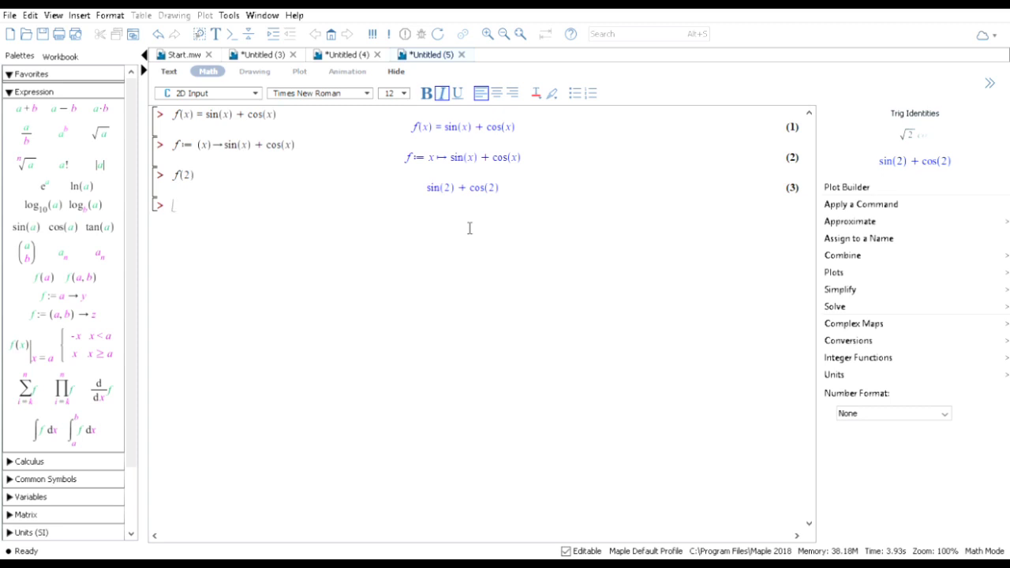
- Create another new worksheet and set the numeric precision to seven digits with Digits := 7
key("ctrl+n")
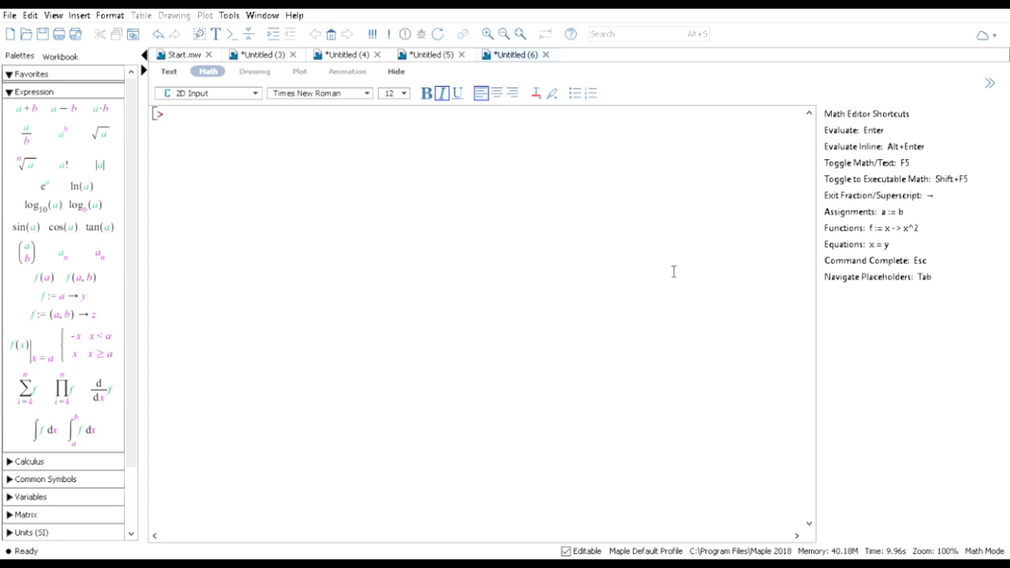
type("Di")
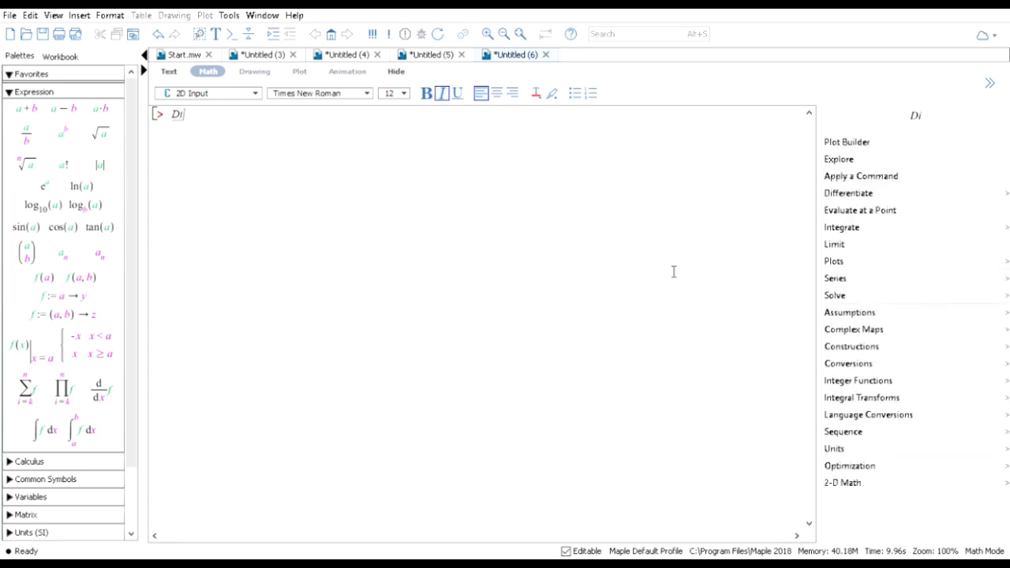
type("gits:=7")
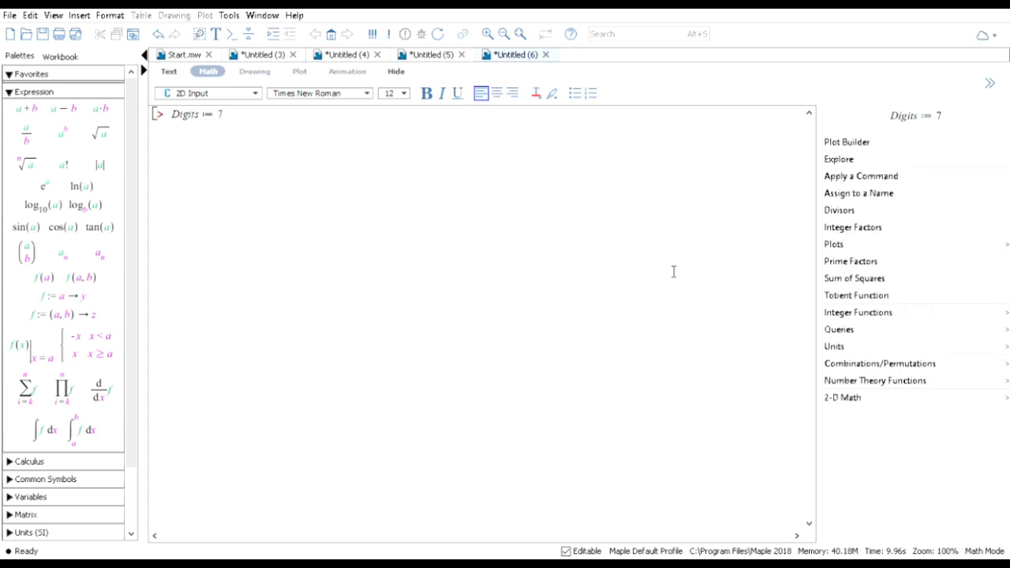
key("Return")
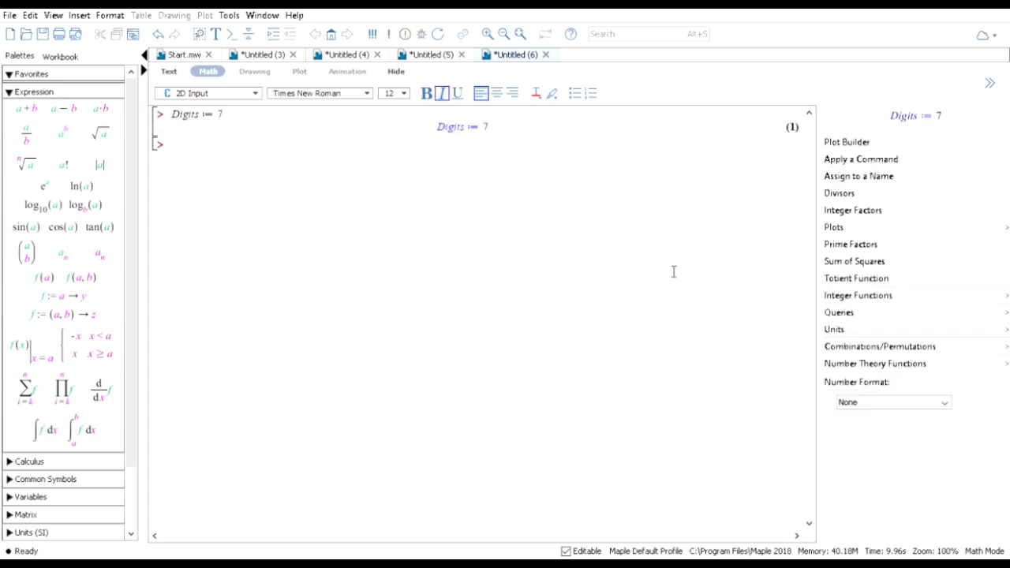
- Define f := (x, y) -> cos(x) + 2 sin(x + y) in the new worksheet and evaluate f(2.3, 1)
type("f")
type(":=")
type("(x,y")
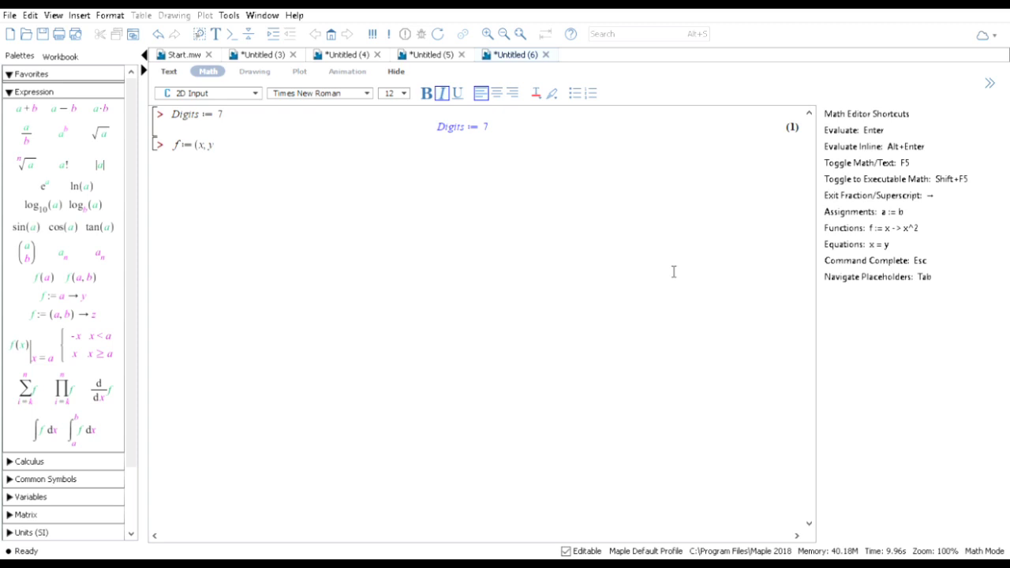
type(")->")
type("c")
type("os(x")
type(")")
type("+2")
type("sin")
type("(x")
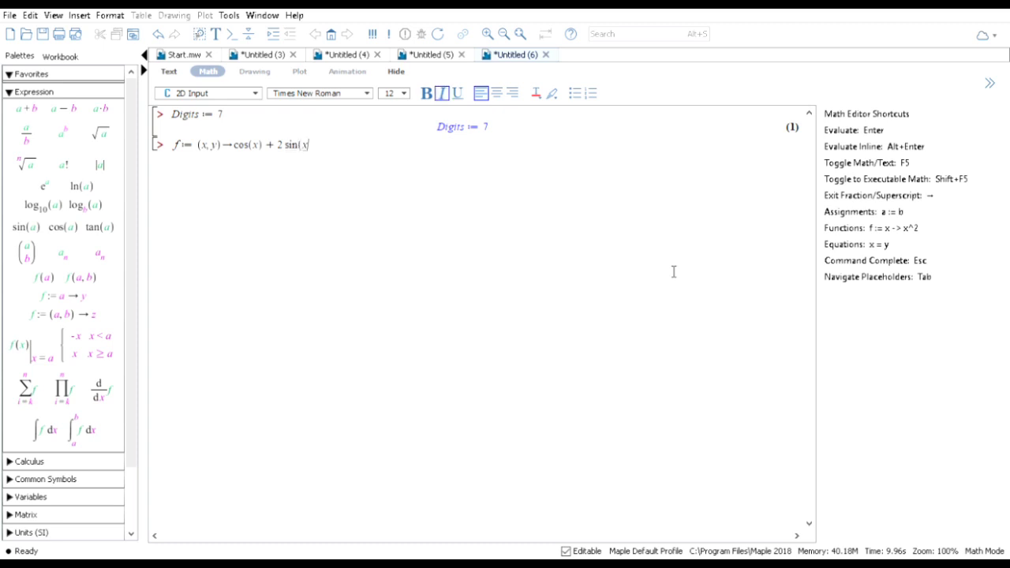
type("+y)")
key("Return")
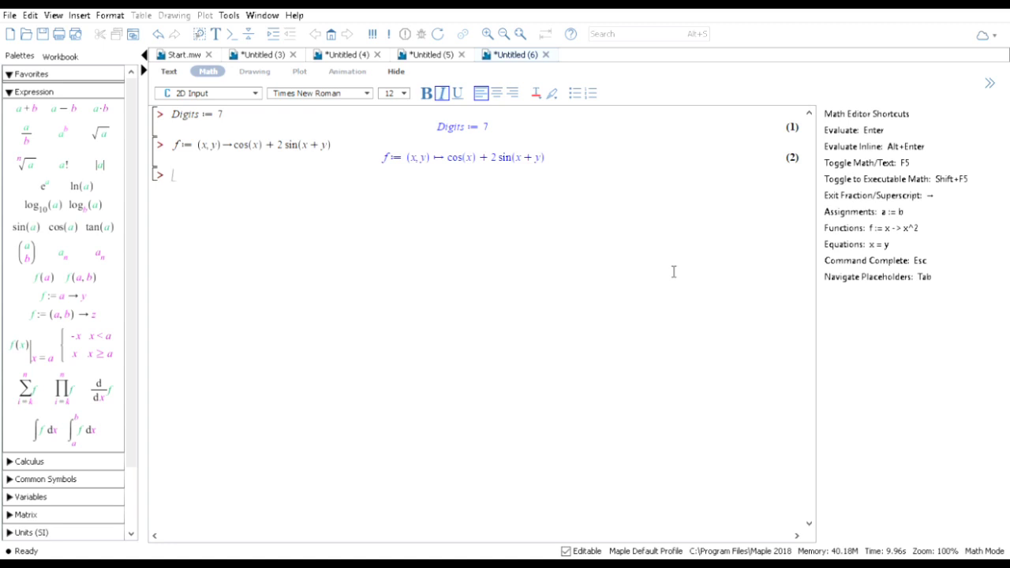
type("f(2.3, 1)")
key("Return")
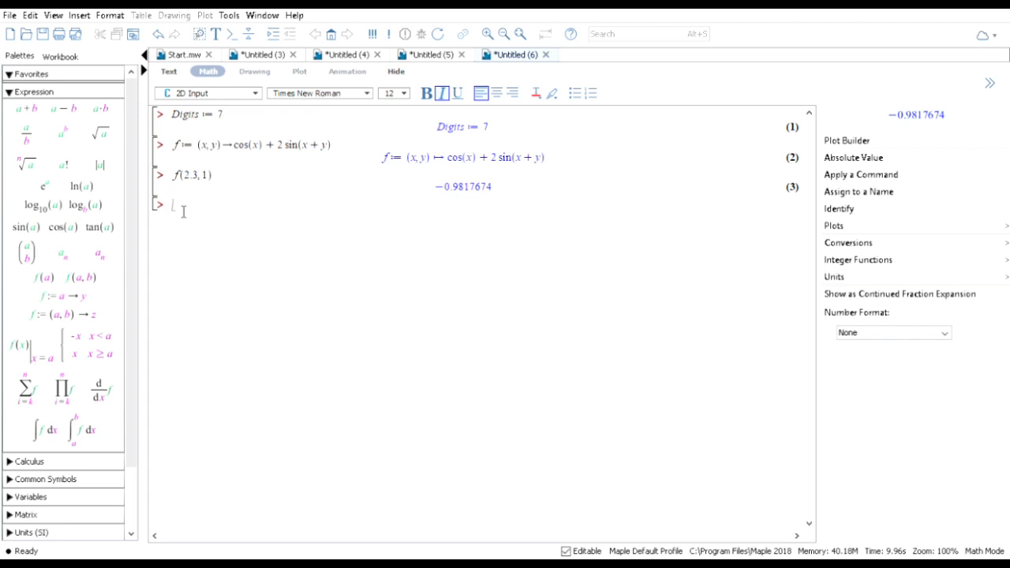
- Set the numeric precision to four digits with Digits := 4
type("dig")
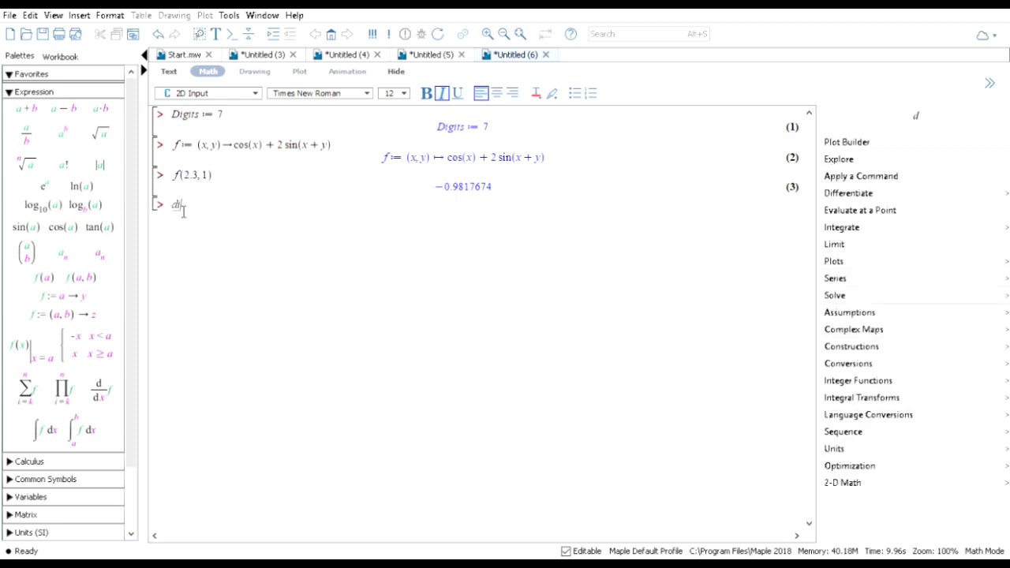
key("BackSpace")
key("BackSpace")
key("BackSpace")
type("Digit")
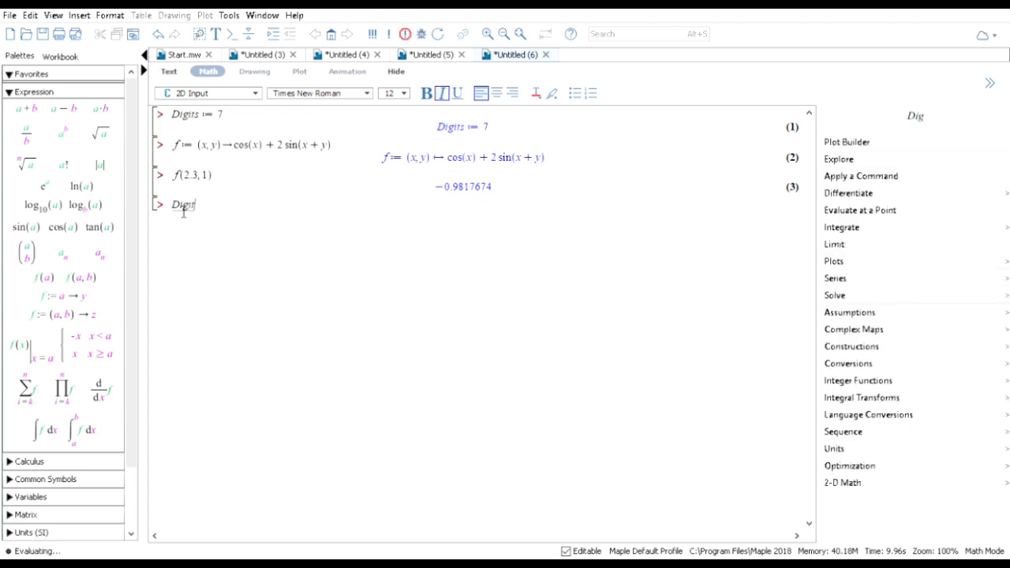
type("s:=4")
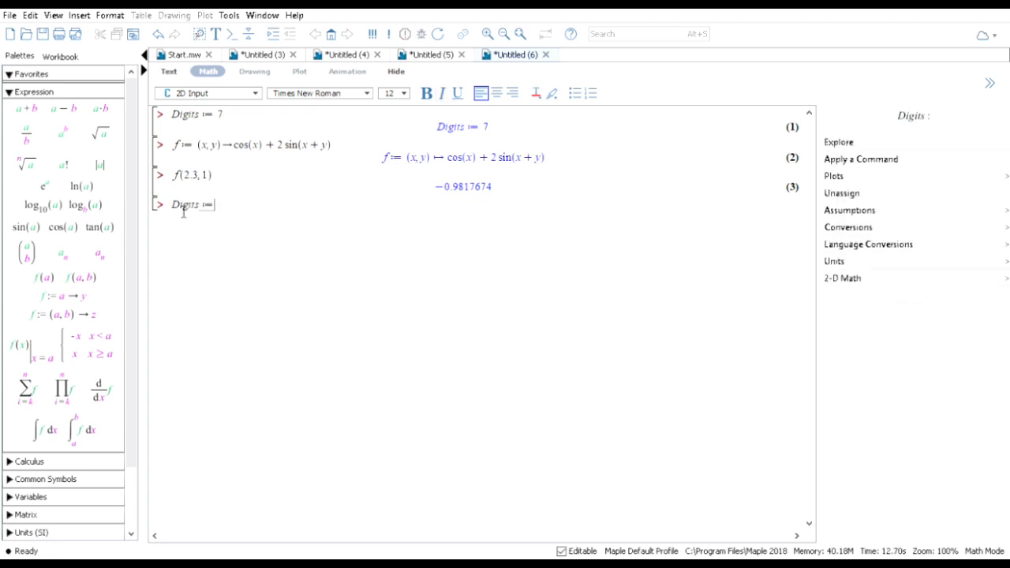
key("Return")
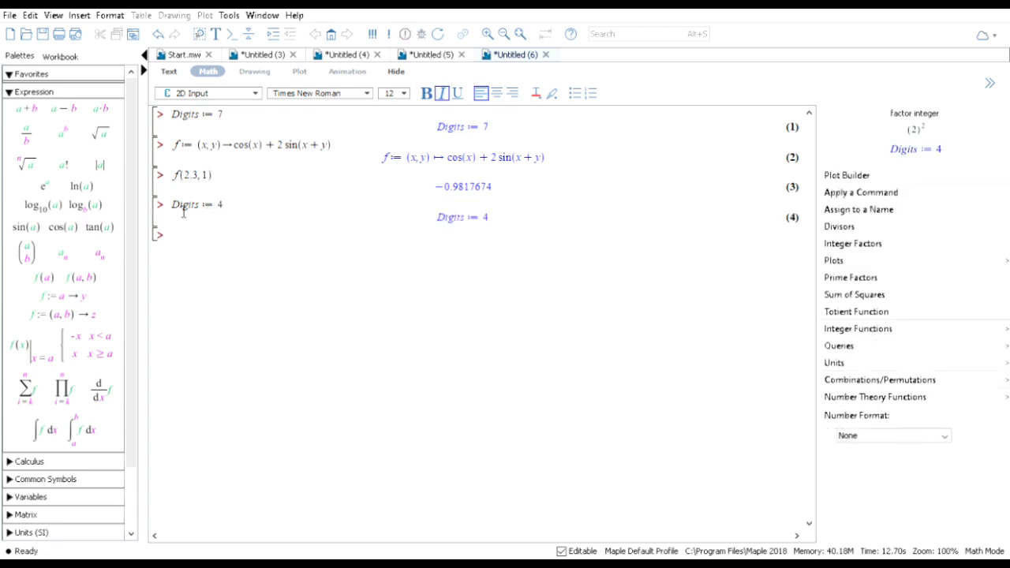
- Redefine f as a single-variable function with f := (x) -> 2 sin(x) + cos(x) and evaluate the line
type("f:=")
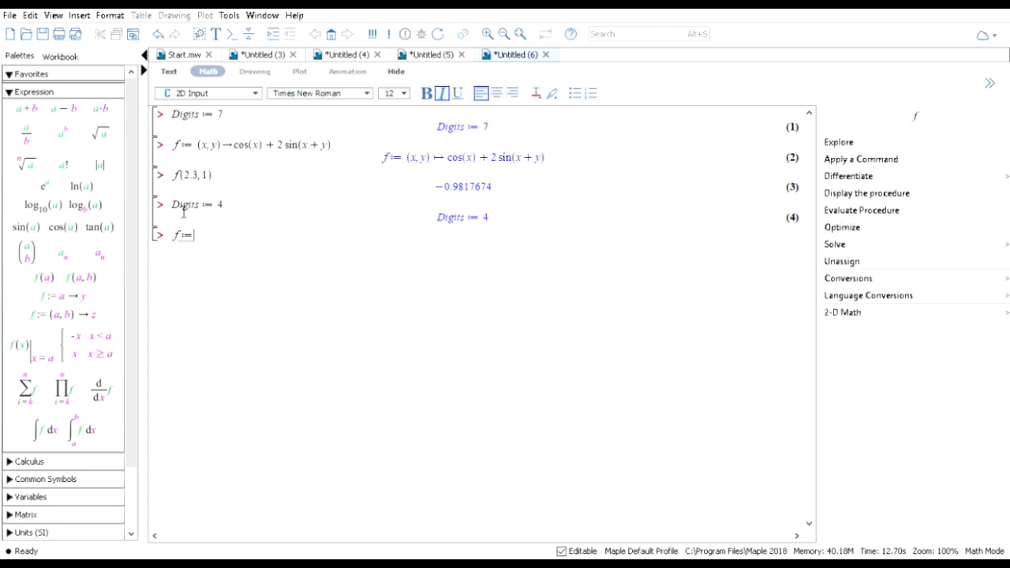
type("(")
type("x)->")
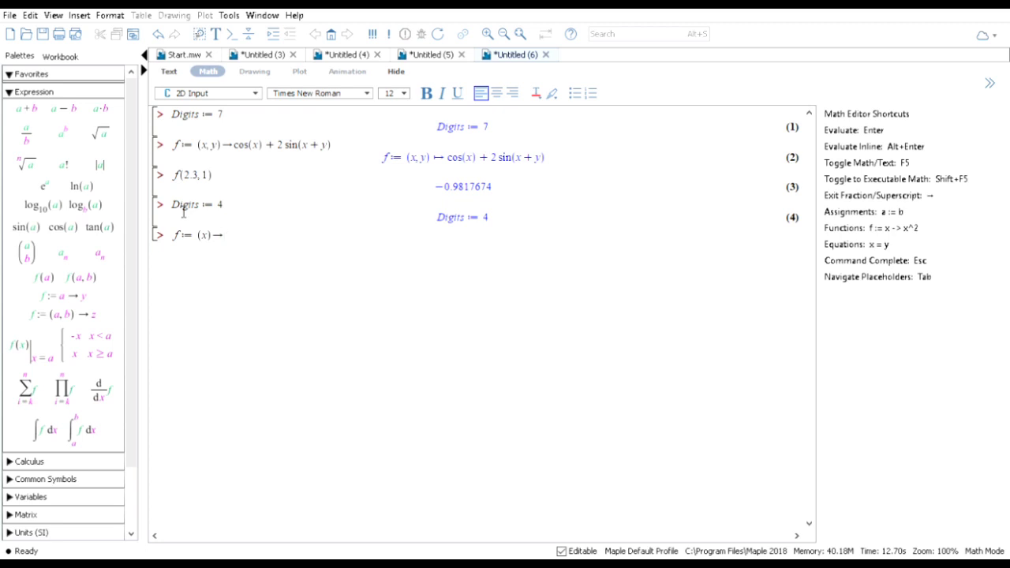
type("2 sin(x)+cos(x)")
key("Return")
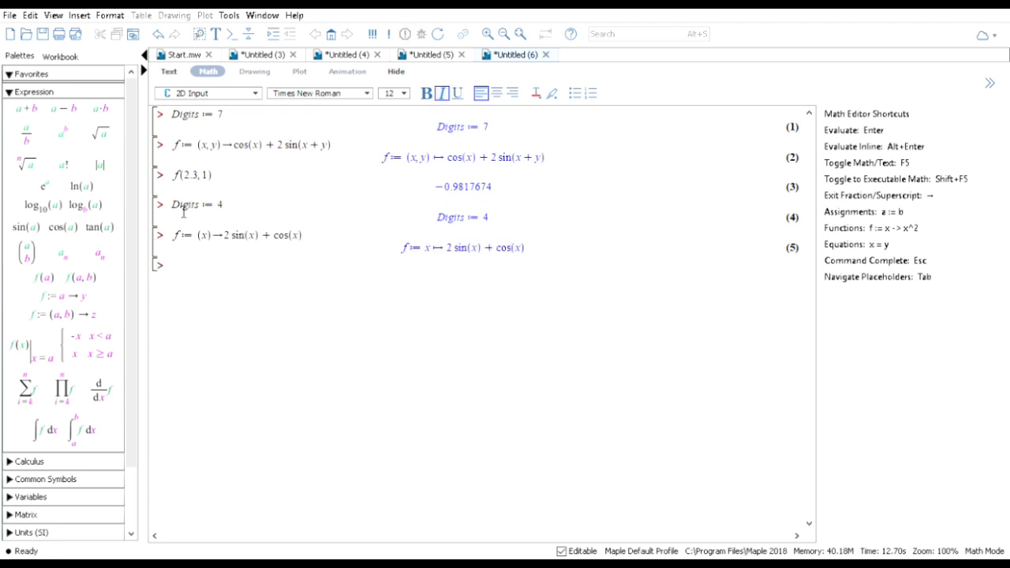
- Evaluate the redefined single-variable function with f(2.3)
type("f")
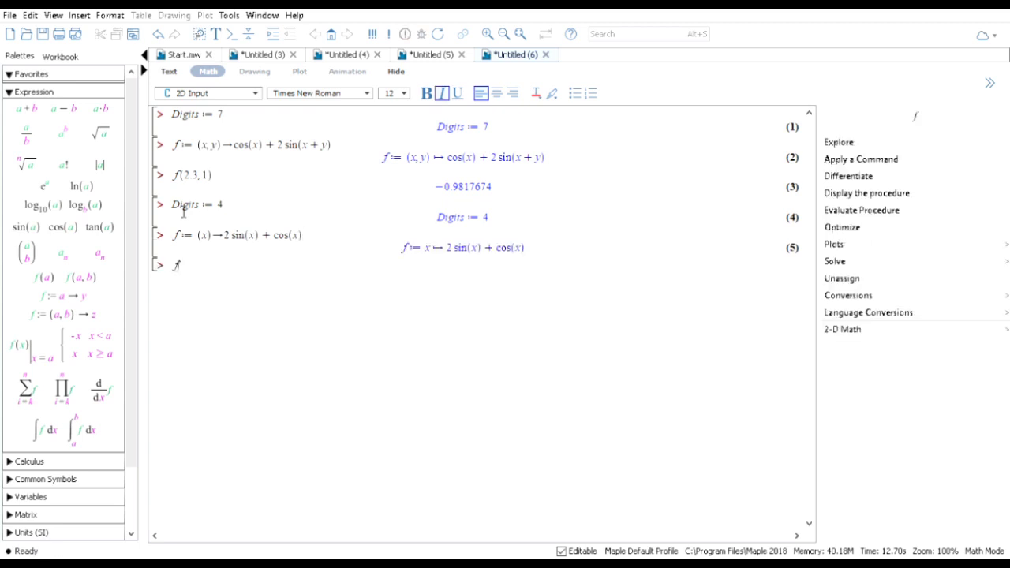
type("(2.3)")
key("Return")
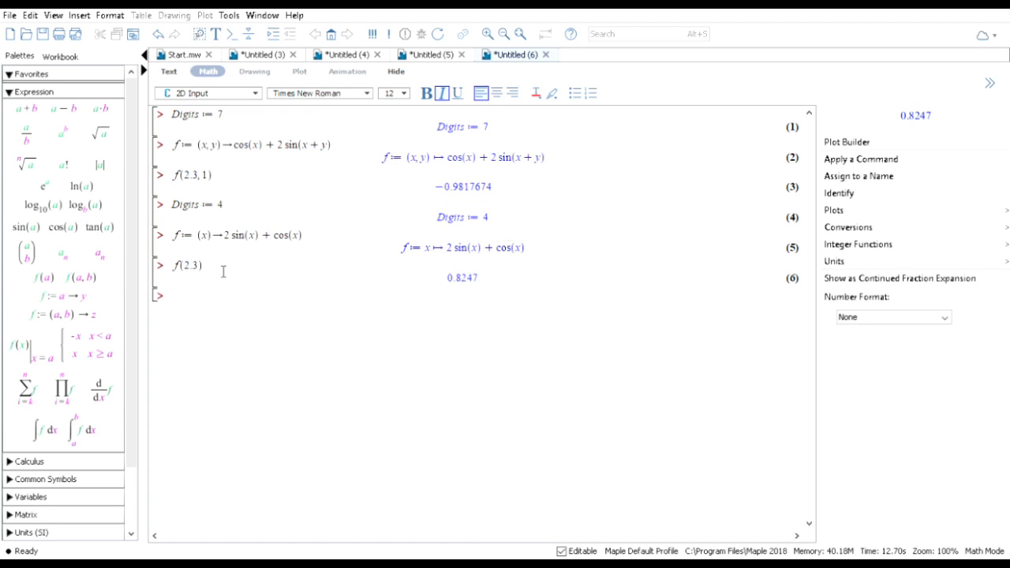
- Set the numeric precision to six digits with Digits := 6
type("di")
key("BackSpace")
key("BackSpace")
type("Digit")
type("s:=")
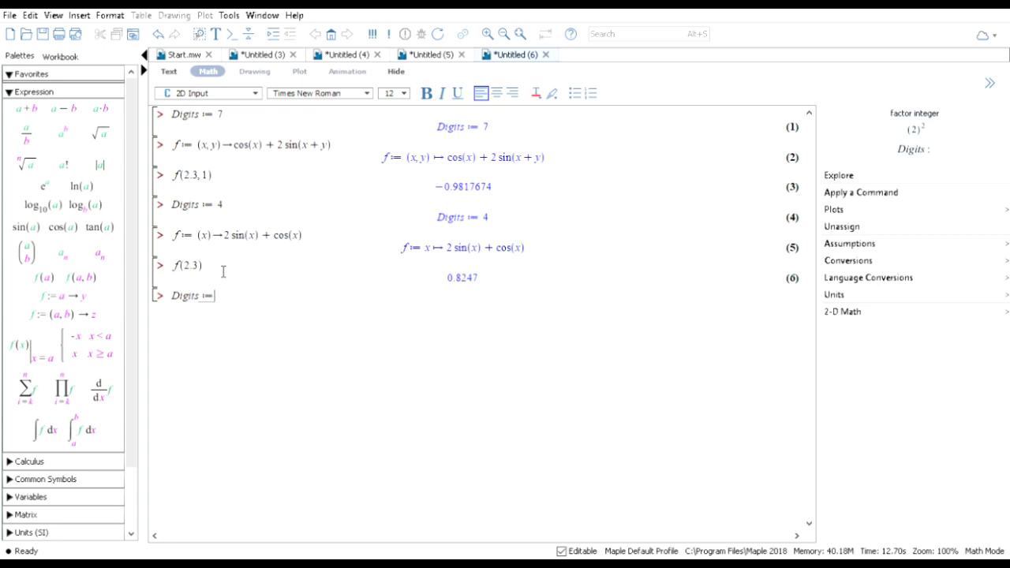
type("6")
key("Return")
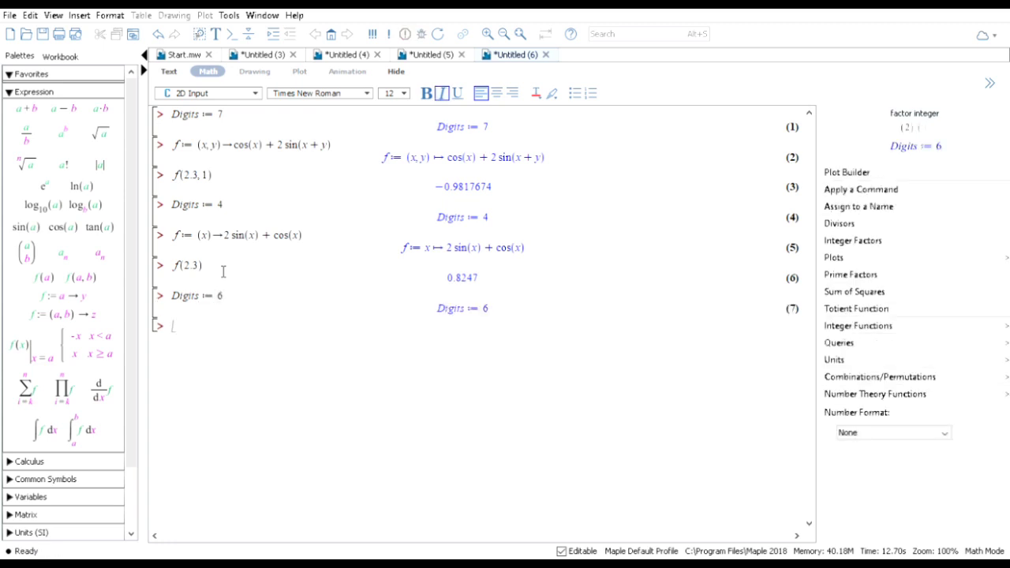
- Define a single-variable function with g := (x) -> sin(x) + cos(x) and evaluate the line
type("f:=")
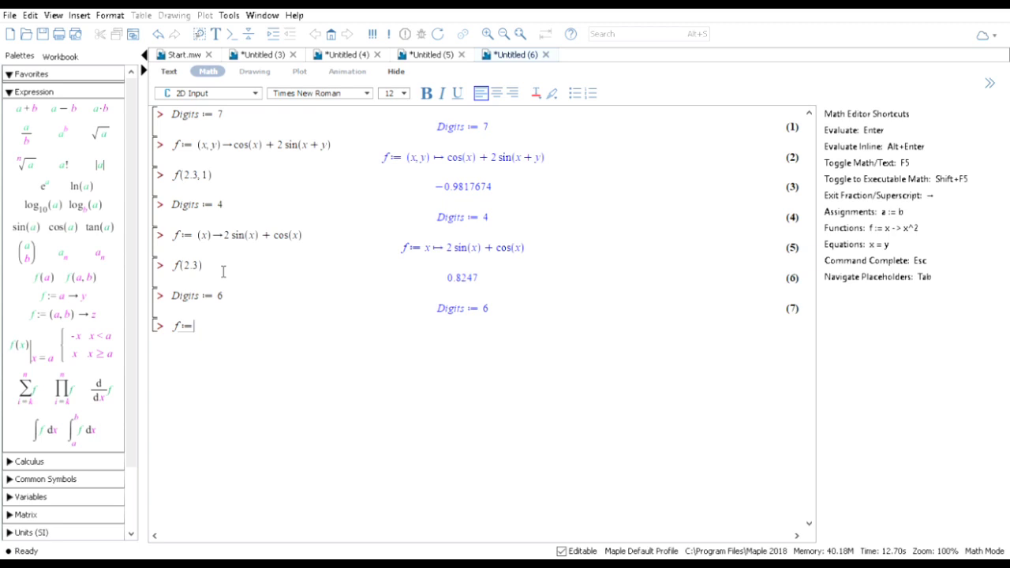
key("BackSpace")
key("BackSpace")
key("BackSpace")
type("g")
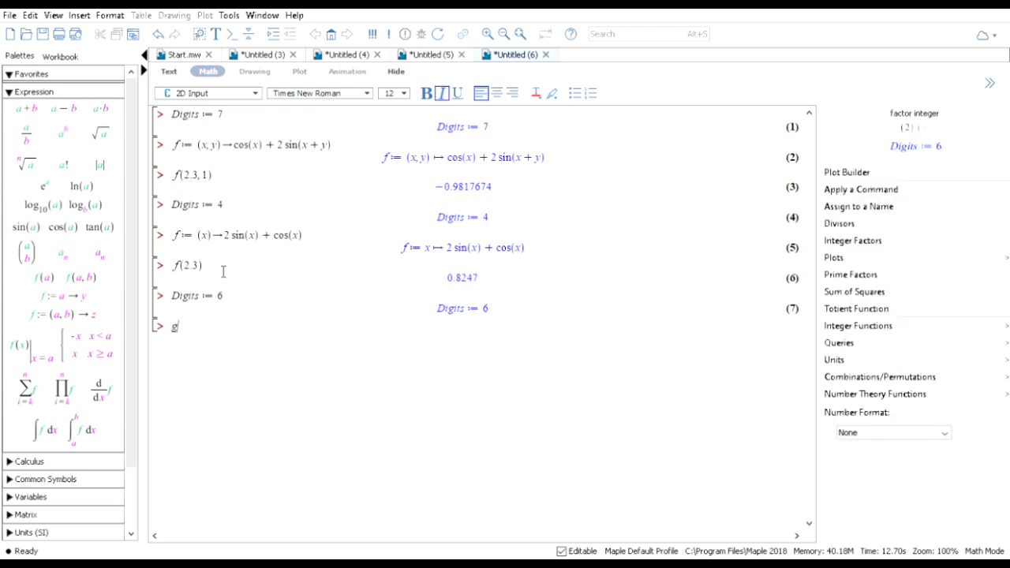
type(":=(x")
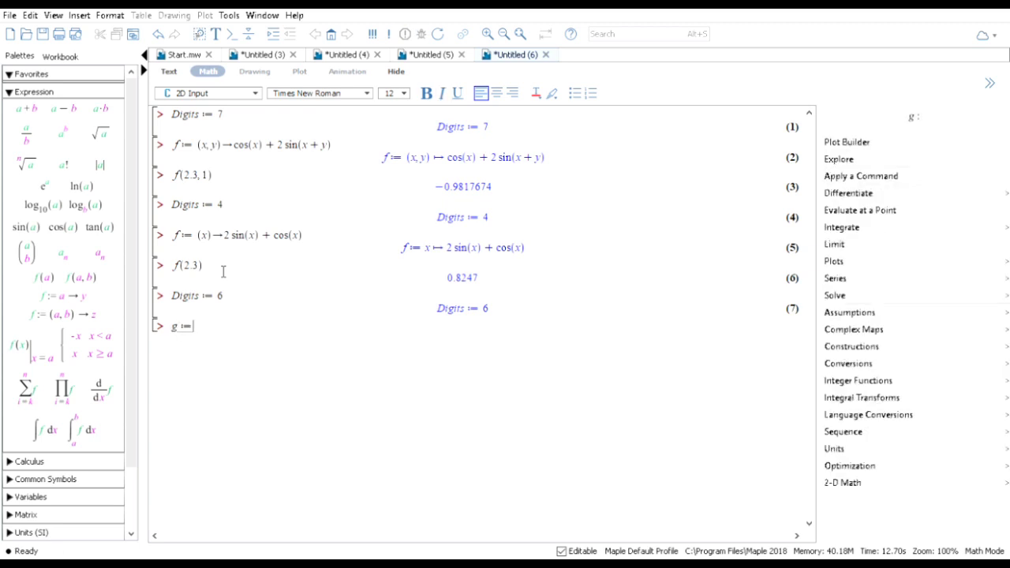
type(")->")
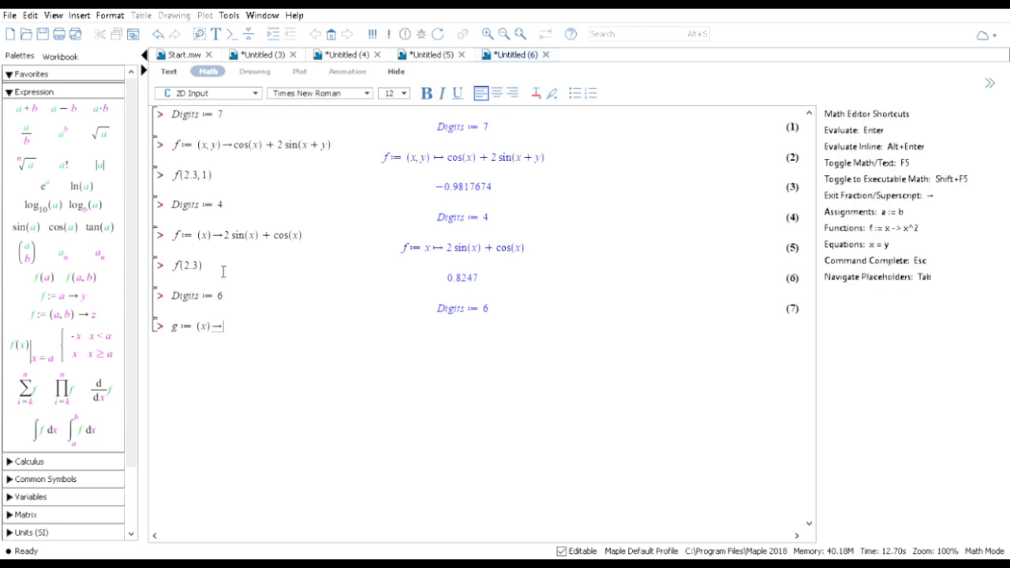
type("si")
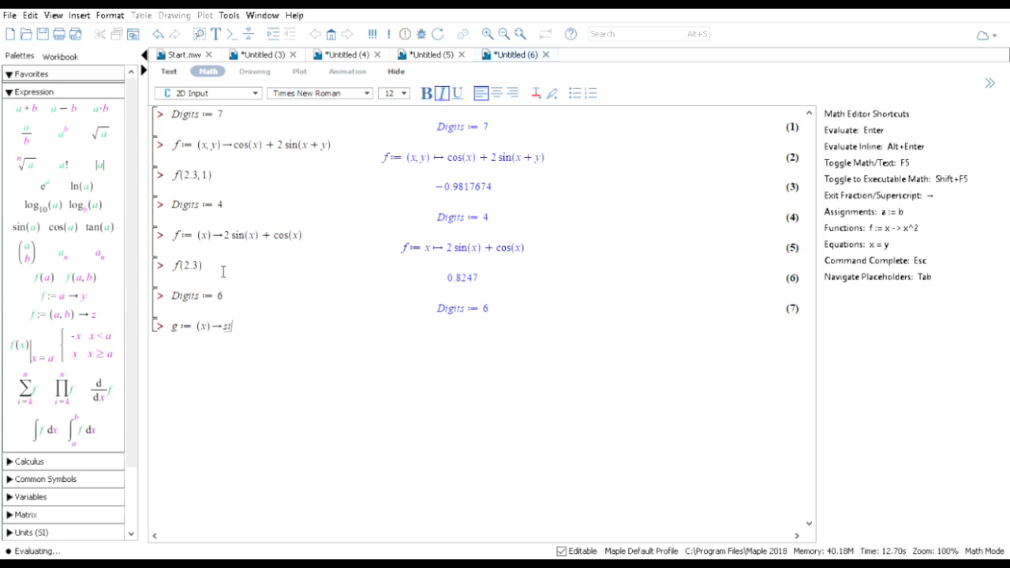
type("n(x)")
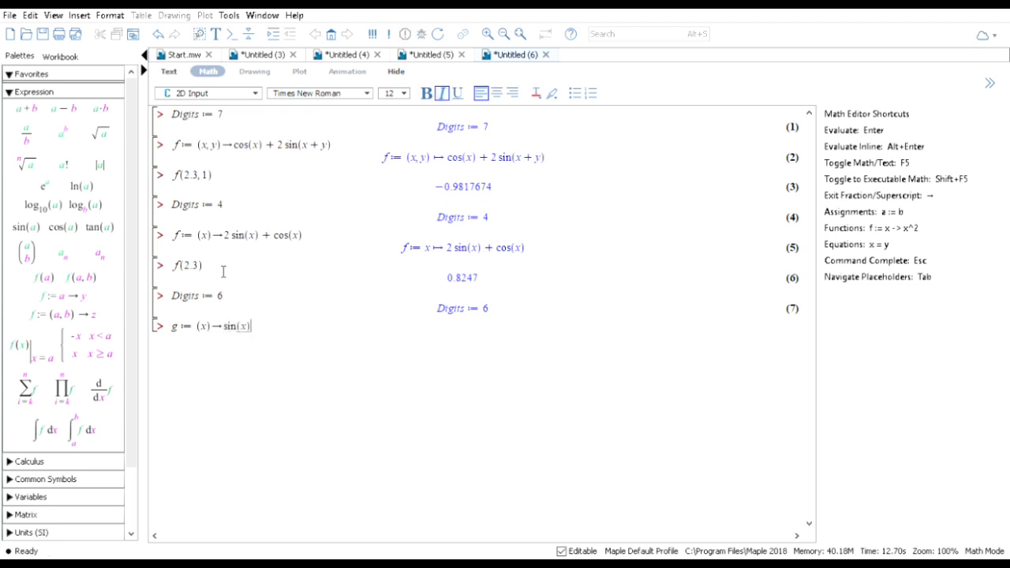
type("+cos(x)")
key("Return")
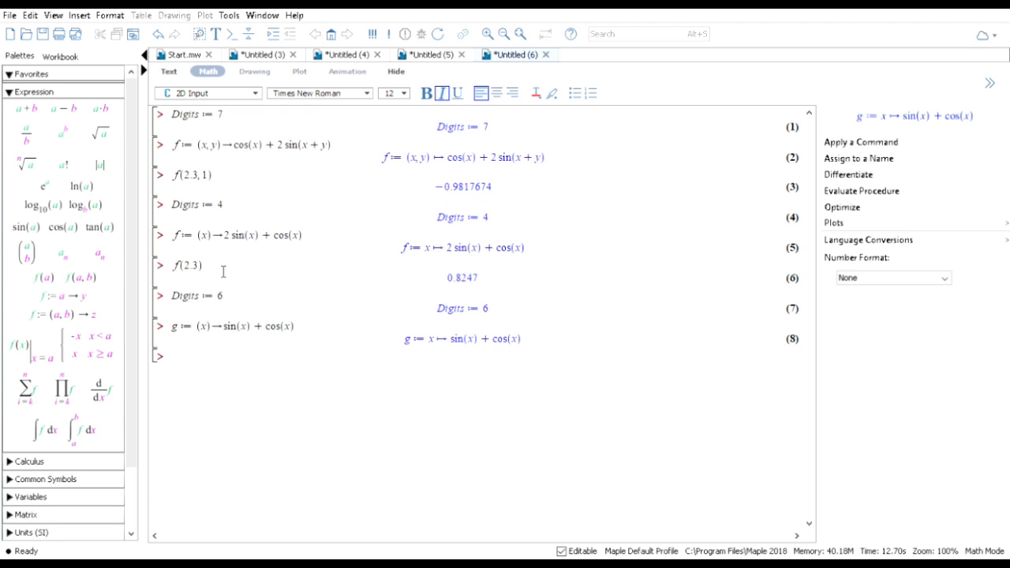
- Evaluate the function g at 1.3 with g(1.3)
type("g")
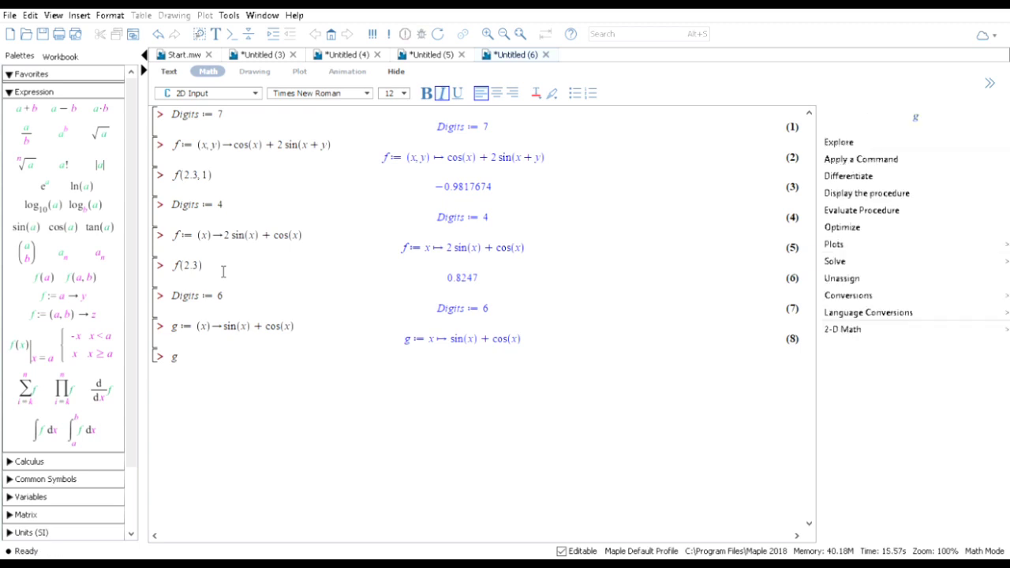
type("(1.3")
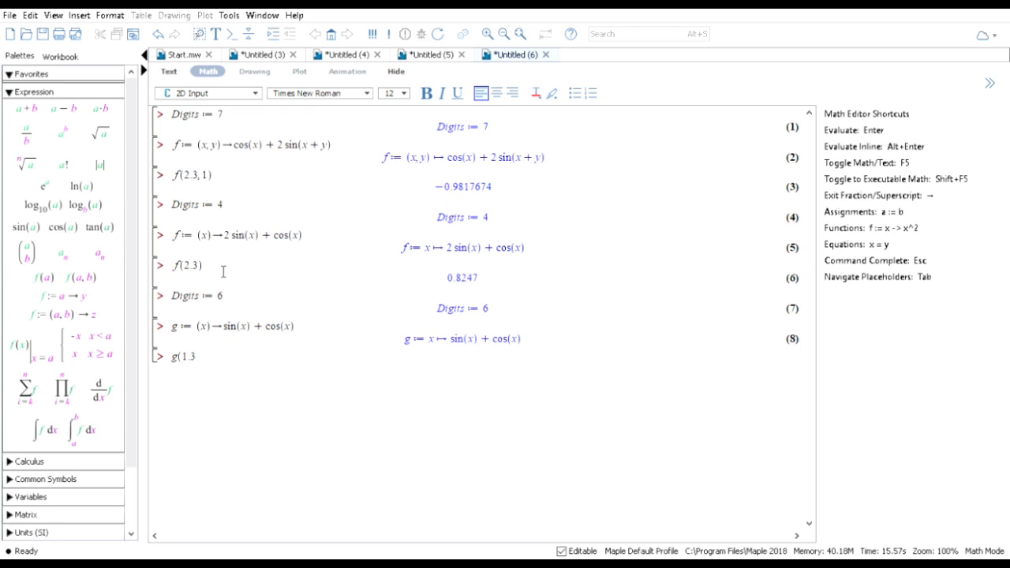
type(")")
key("Return")
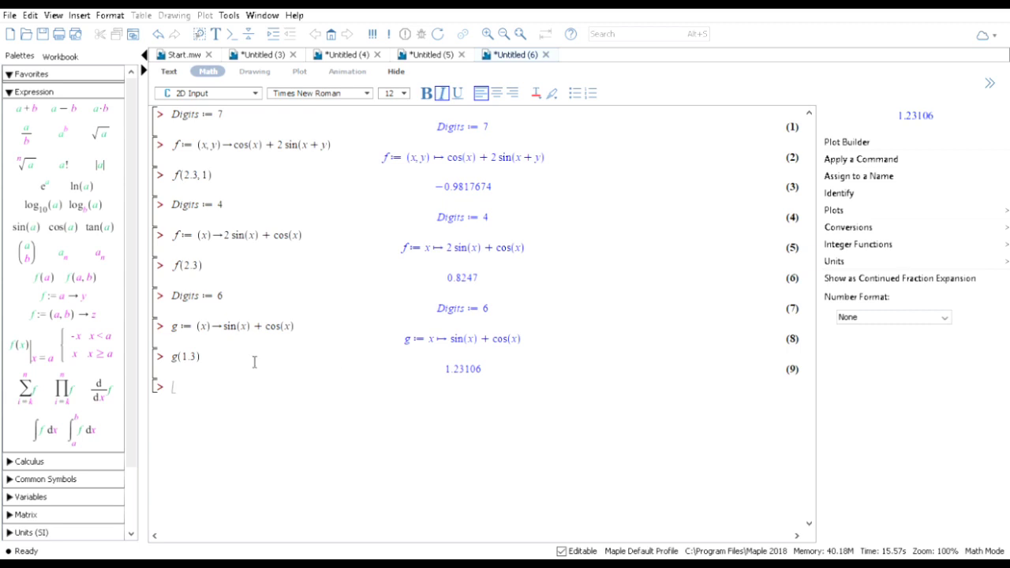
- Clear the existing g(1.3) line, re-enter the same call and evaluate it again
left_click(221, 361)
key("BackSpace")
key("BackSpace")
key("BackSpace")
key("BackSpace")
key("BackSpace")
key("BackSpace")
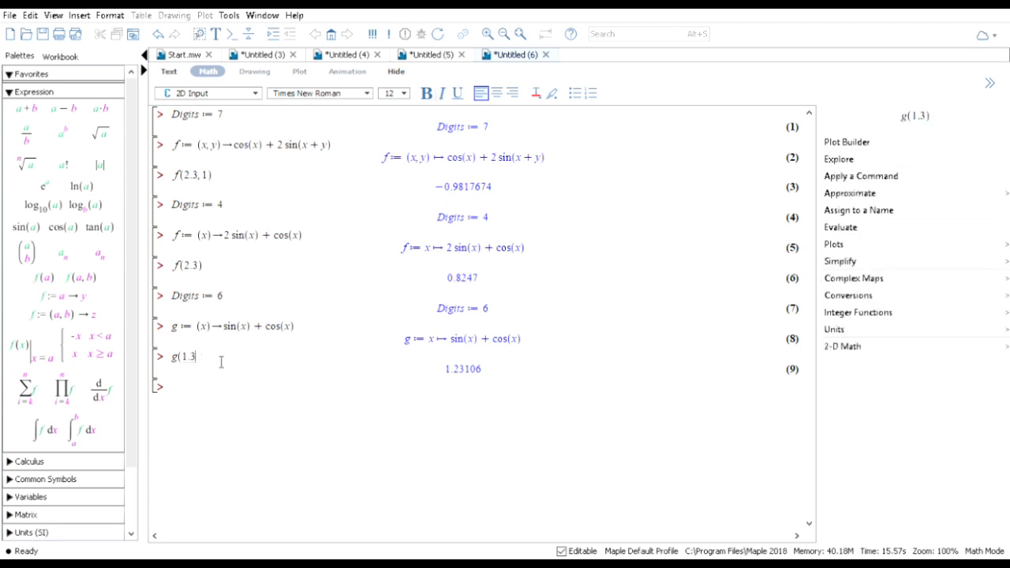
type("g")
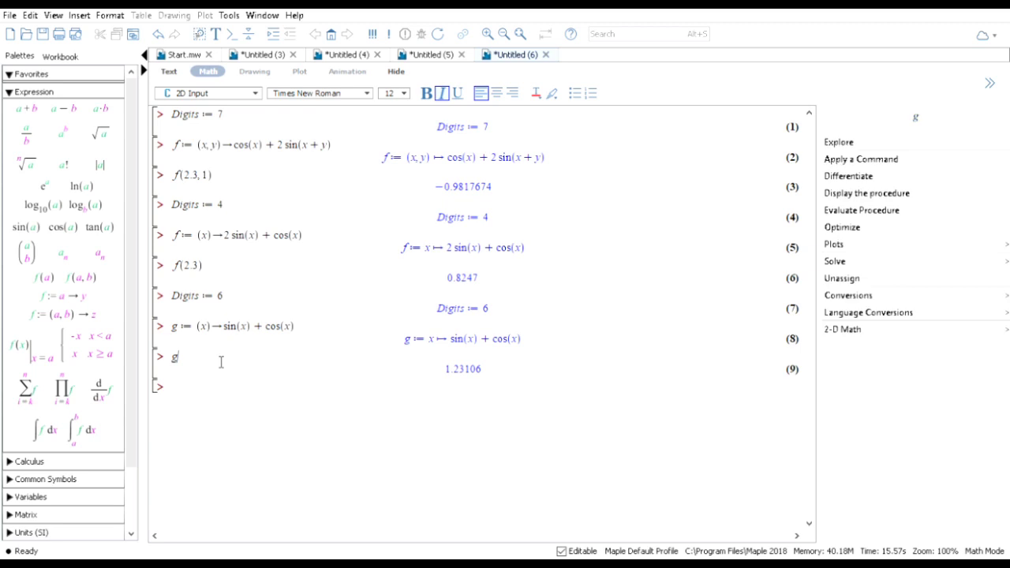
type("(1.")
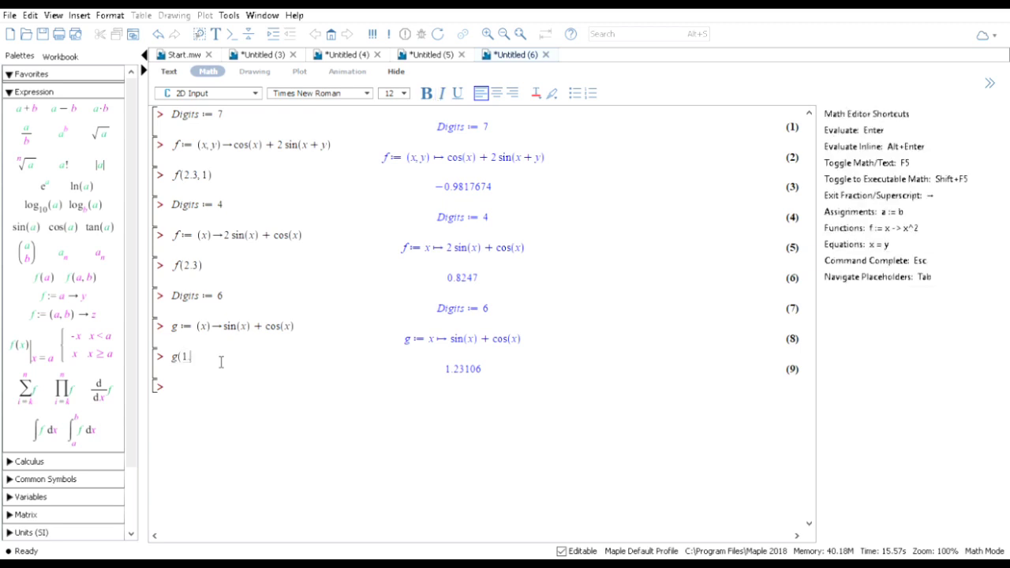
type("3)")
key("Return")
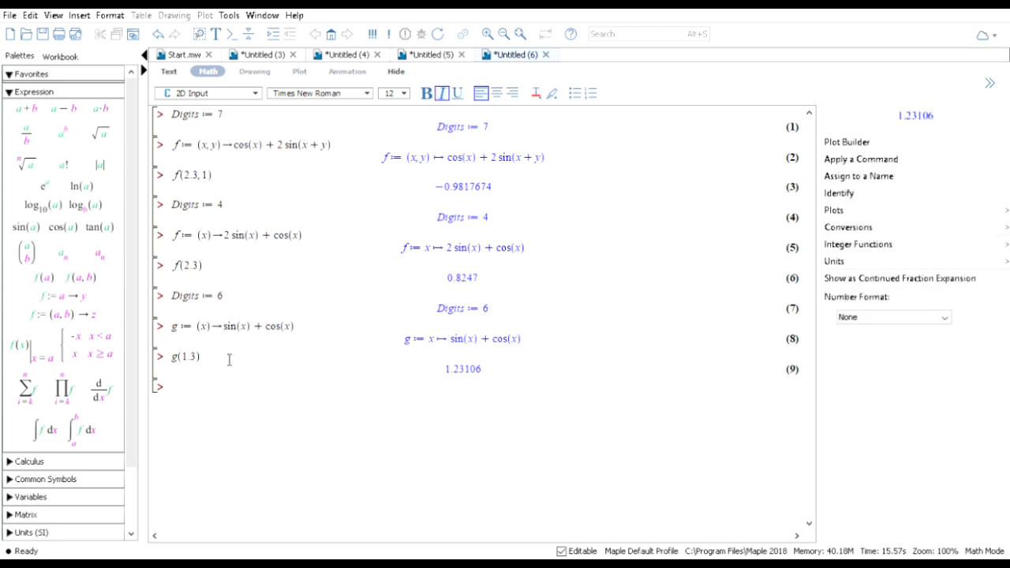
- Replace the decimal point in the g call with a comma and evaluate g(1, 3)
left_click(229, 360)
key("BackSpace")
key("BackSpace")
type(", 3")
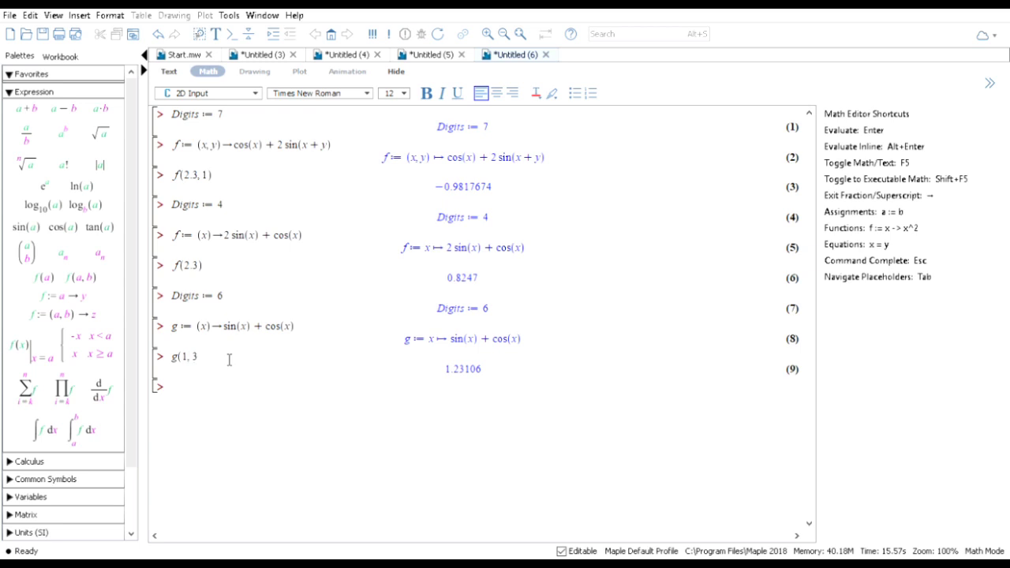
type(")")
key("Return")
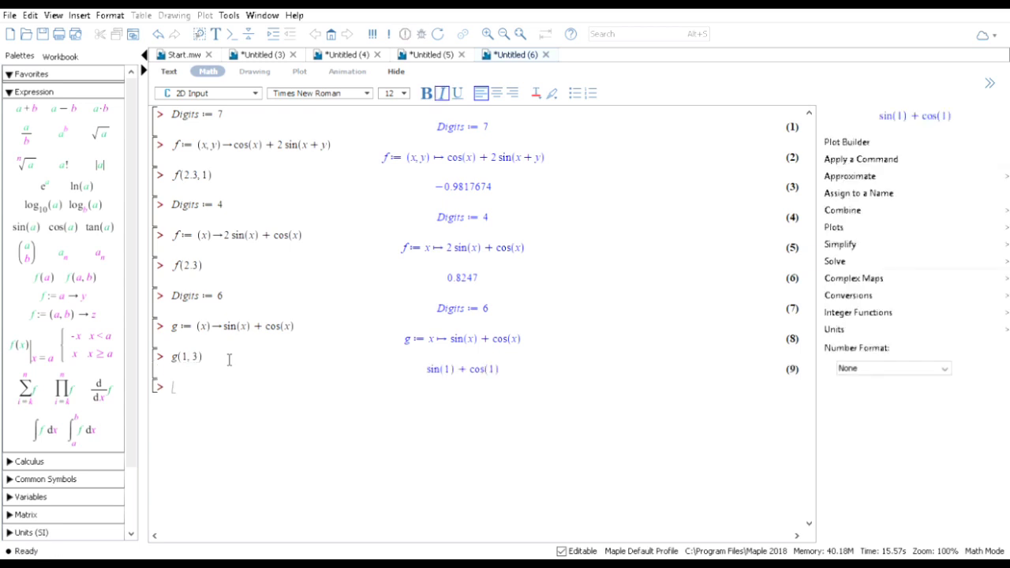
- Correct the comma-separated call back to g(1.3) and evaluate it
left_click(229, 363)
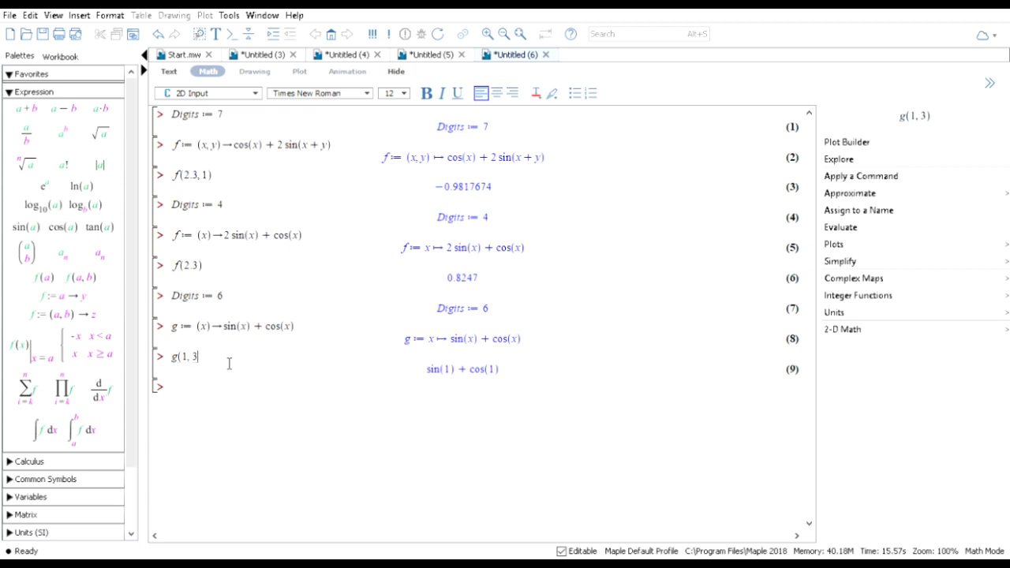
key("BackSpace")
key("BackSpace")
key("BackSpace")
key("BackSpace")
key("BackSpace")
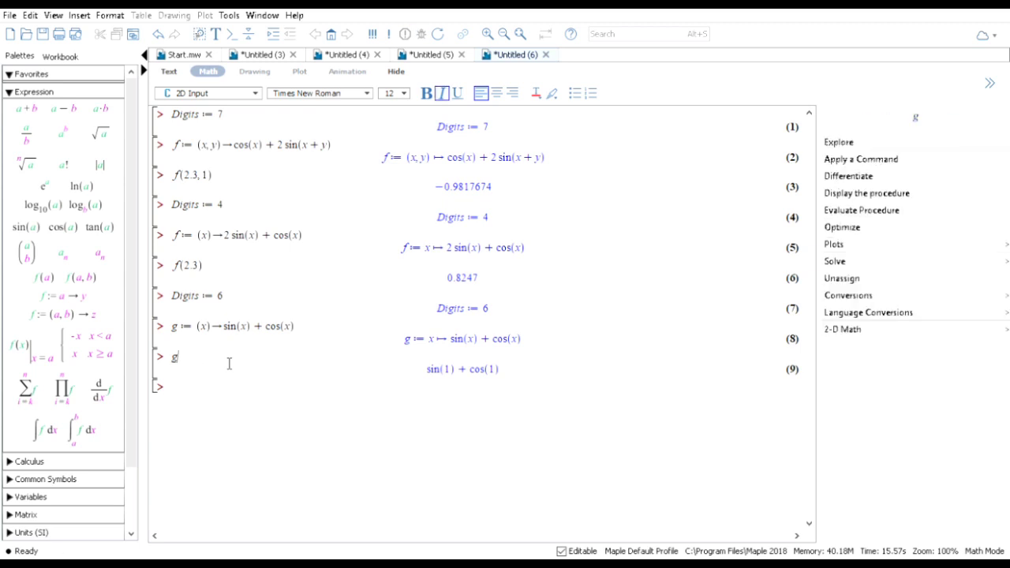
type("(1.3)")
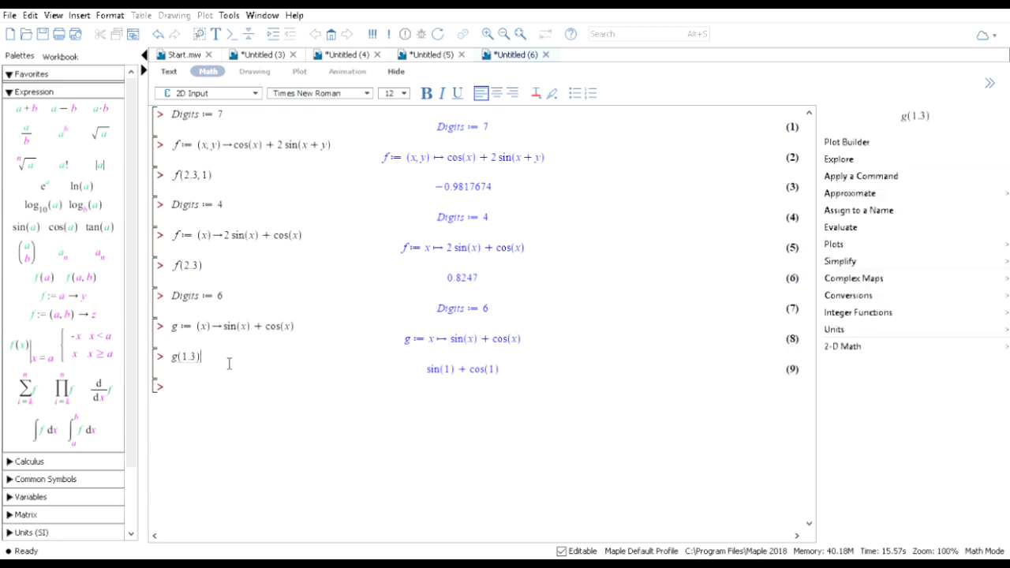
key("Return")
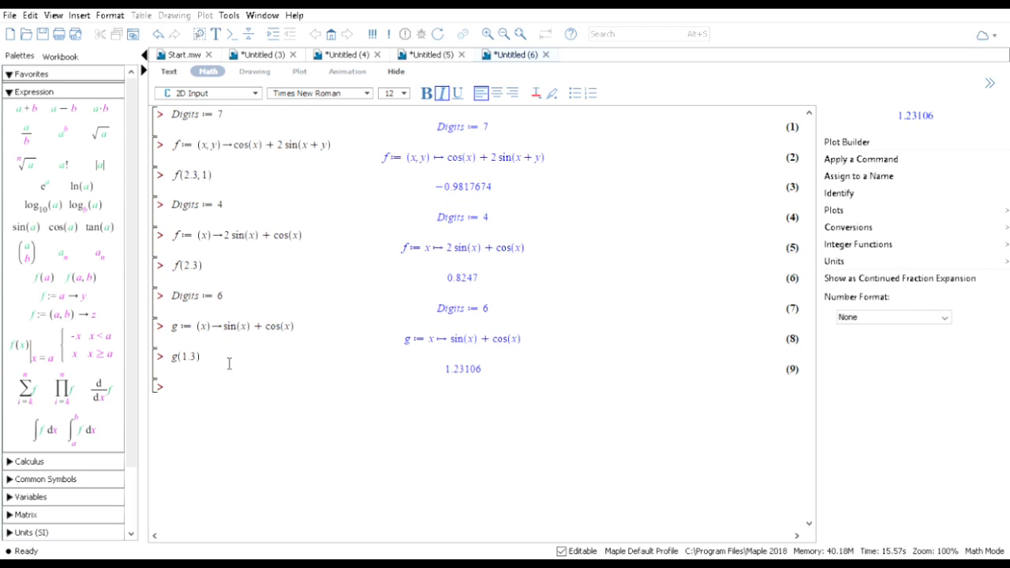
- Try to evaluate the g call with a space after the decimal point, as g(1. 3)
left_click(229, 363)
key("BackSpace")
key("BackSpace")
key("BackSpace")
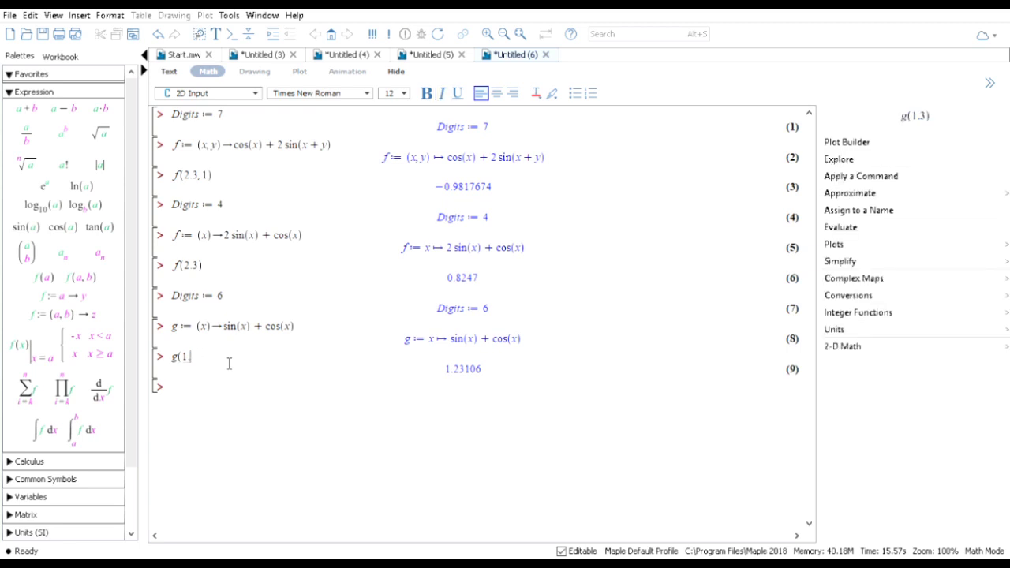
type(".3")
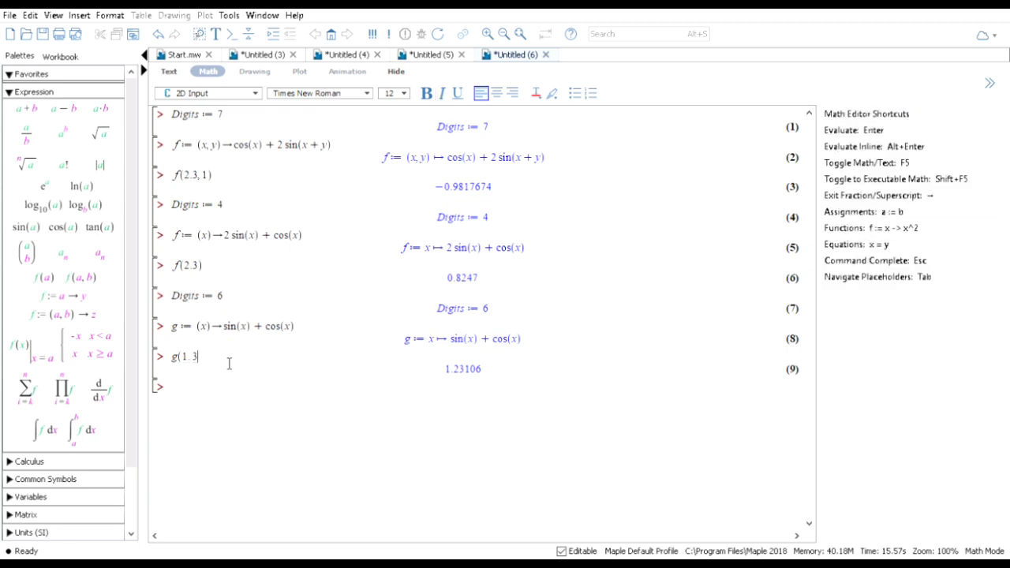
type(")")
key("Return")
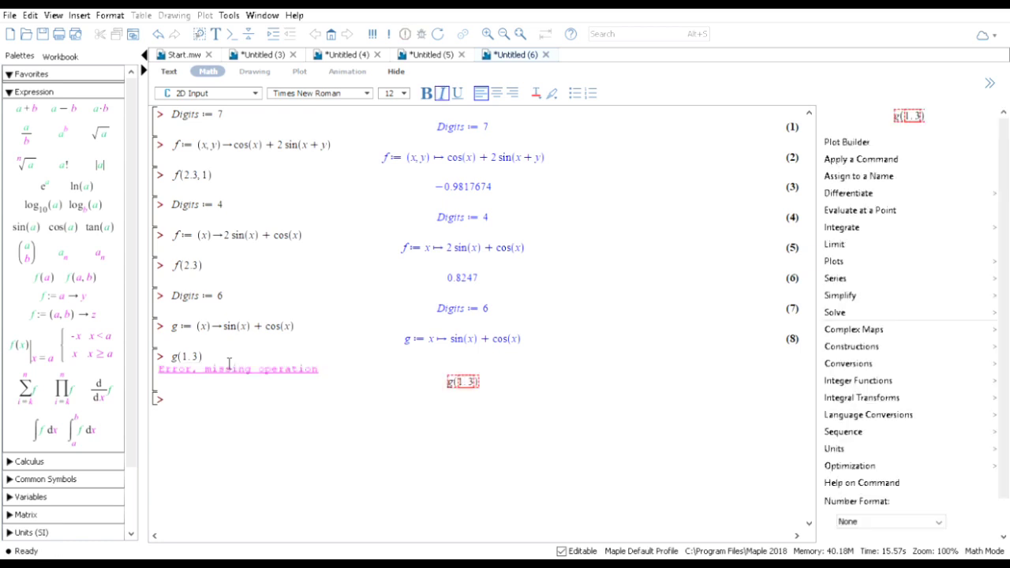
- Rewrite the g call with a space before the decimal point, as g(1 .3), and evaluate it
key("BackSpace")
key("BackSpace")
key("BackSpace")
key("BackSpace")
key("BackSpace")
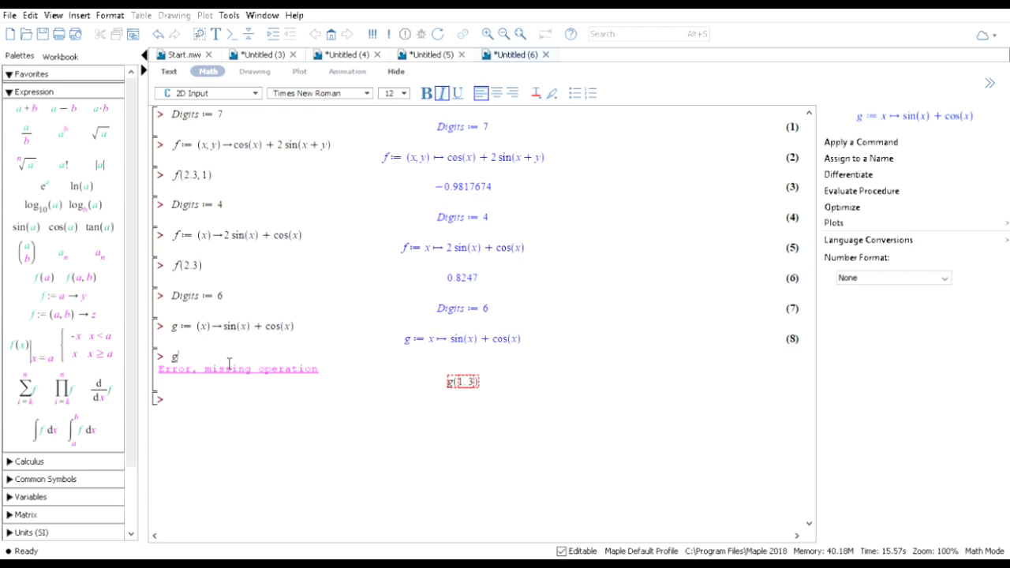
type("(1")
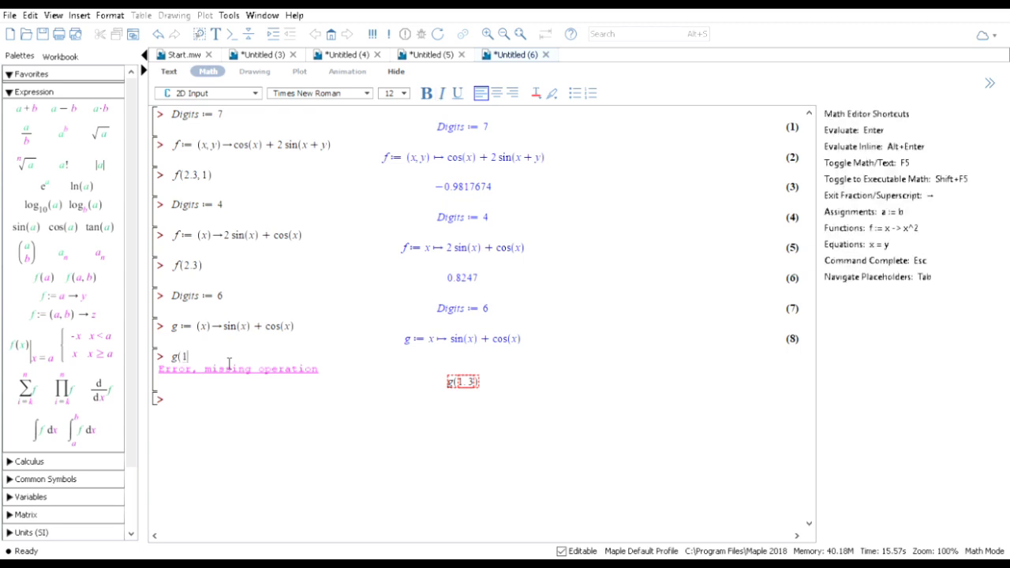
type(".3)")
key("Return")
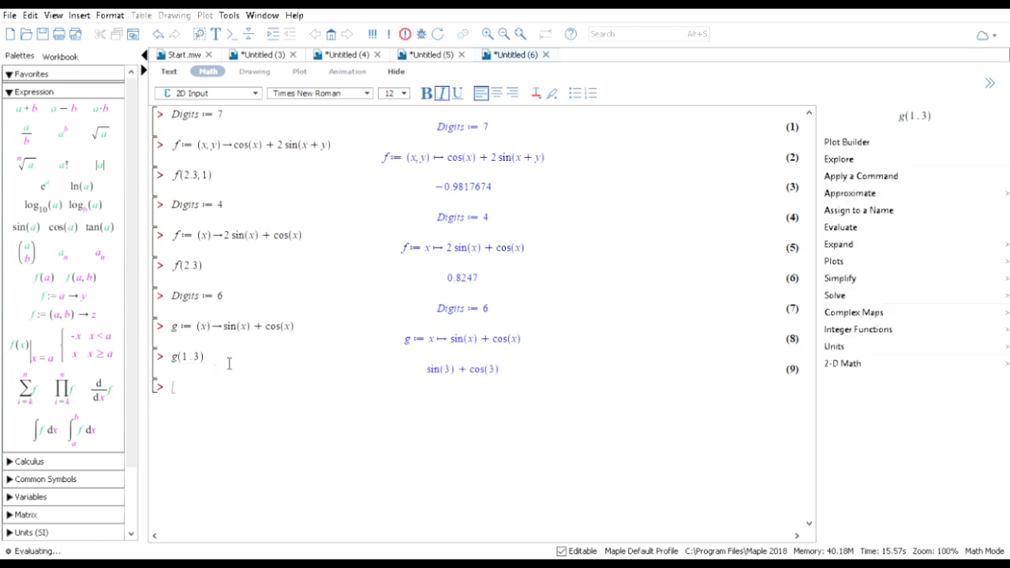
- Rewrite the g call as g(1.3) without any space and evaluate it
left_click(229, 363)
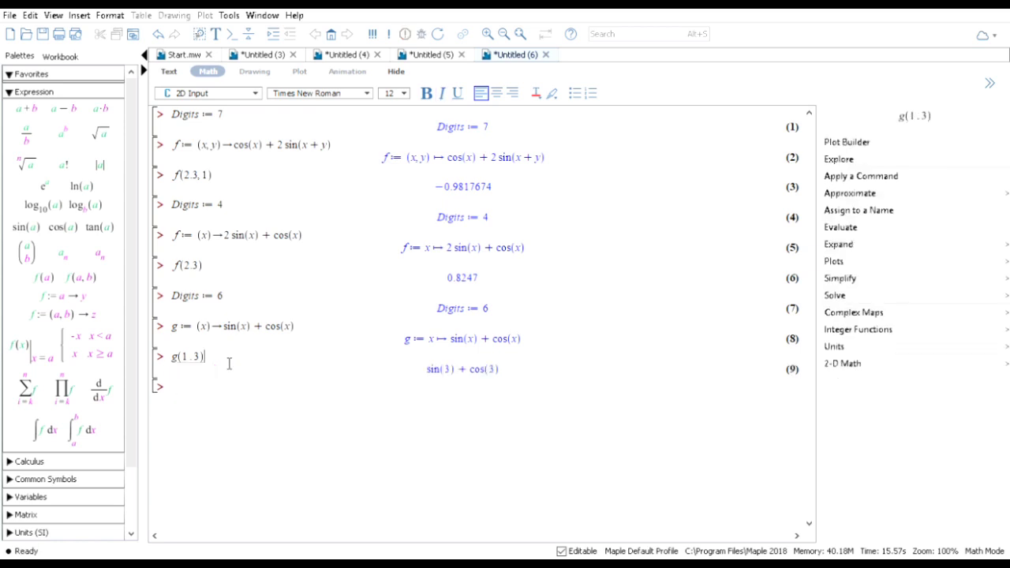
key("BackSpace")
key("BackSpace")
key("BackSpace")
key("BackSpace")
key("BackSpace")
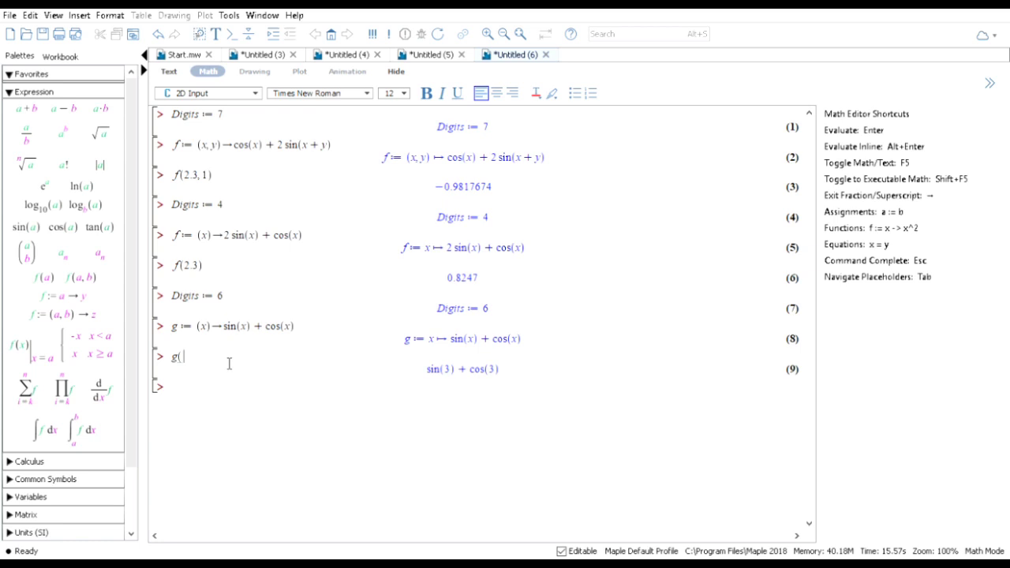
type("(1.3)")
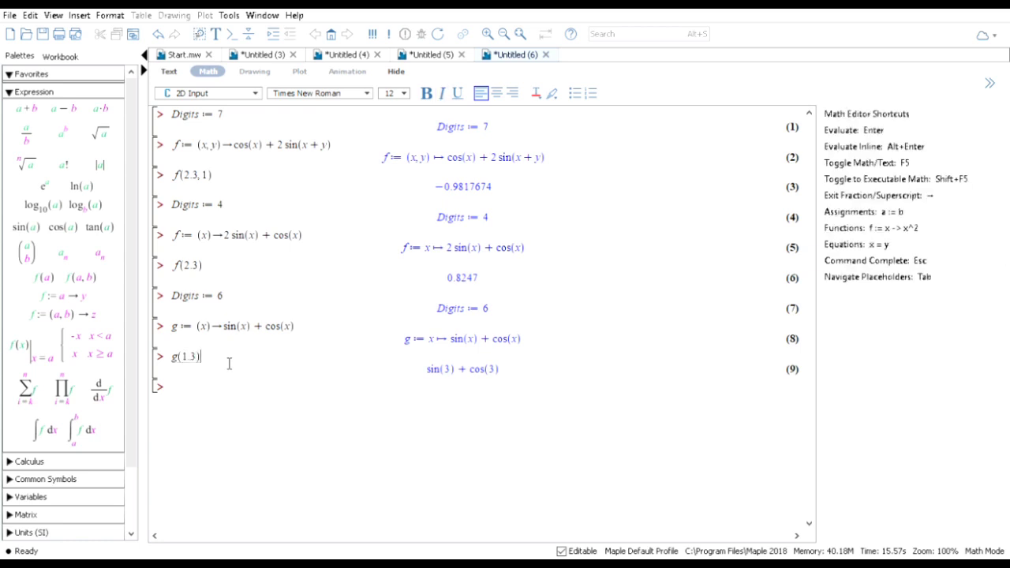
key("Return")
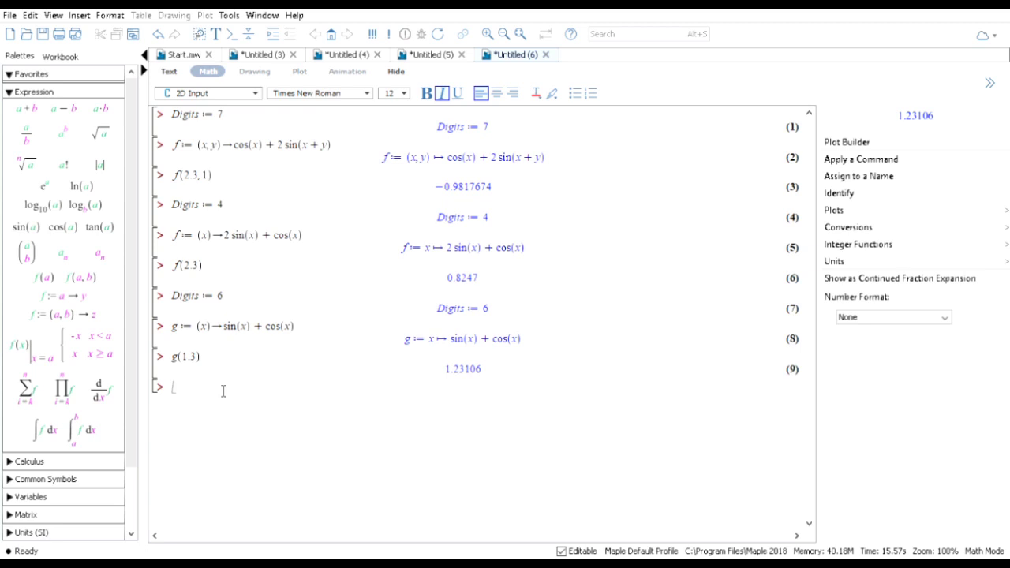
- Set the numeric precision to five digits with Digits := 5
type("Di")
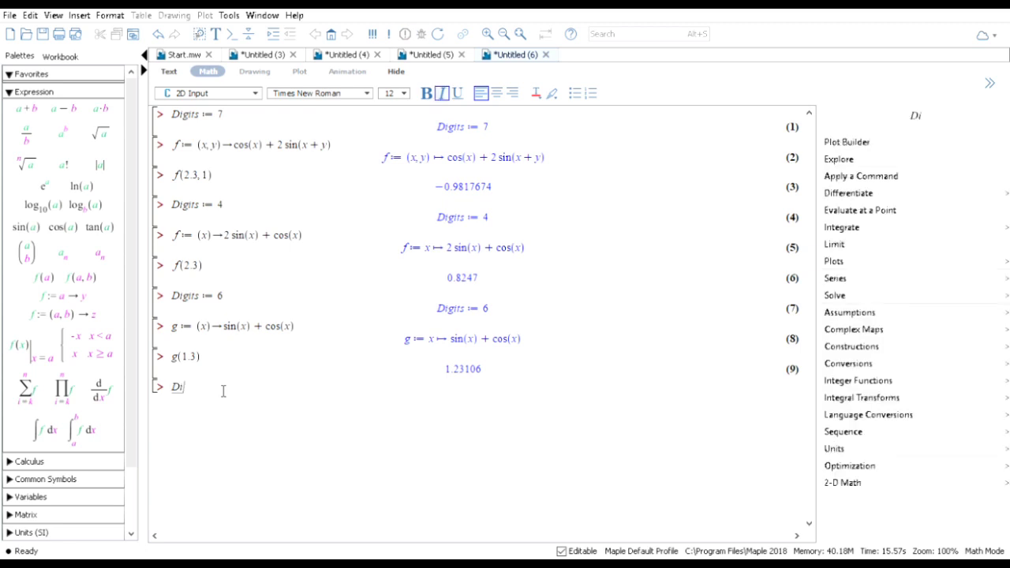
type("gits:=5")
key("Return")
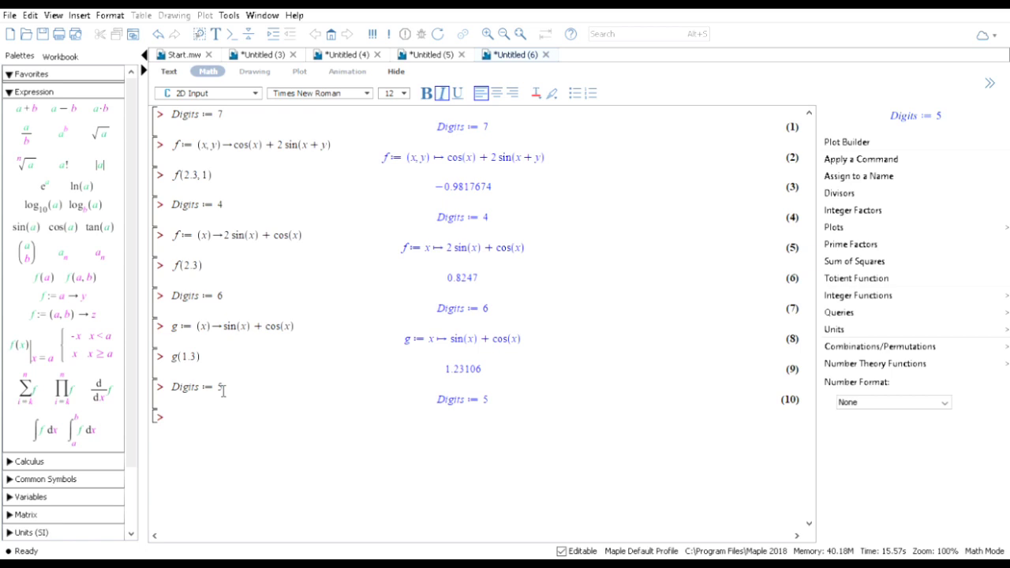
- Define a product function with j := (x) -> 2 sin(x) cos(x) and evaluate the line
type("j:=")
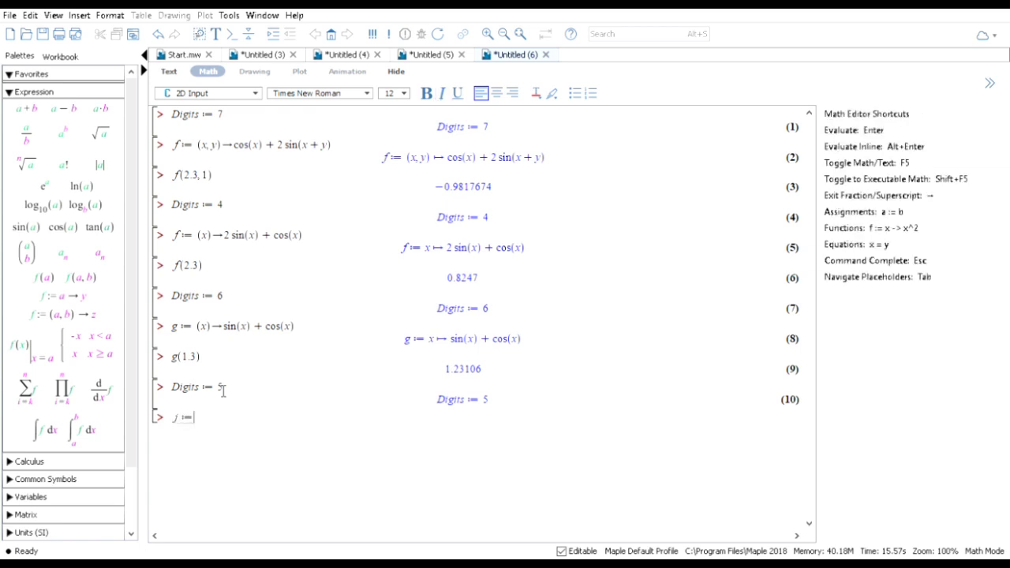
type("X")
key("BackSpace")
type("(x)")
type("->")
type("2 sin(")
type("x)")
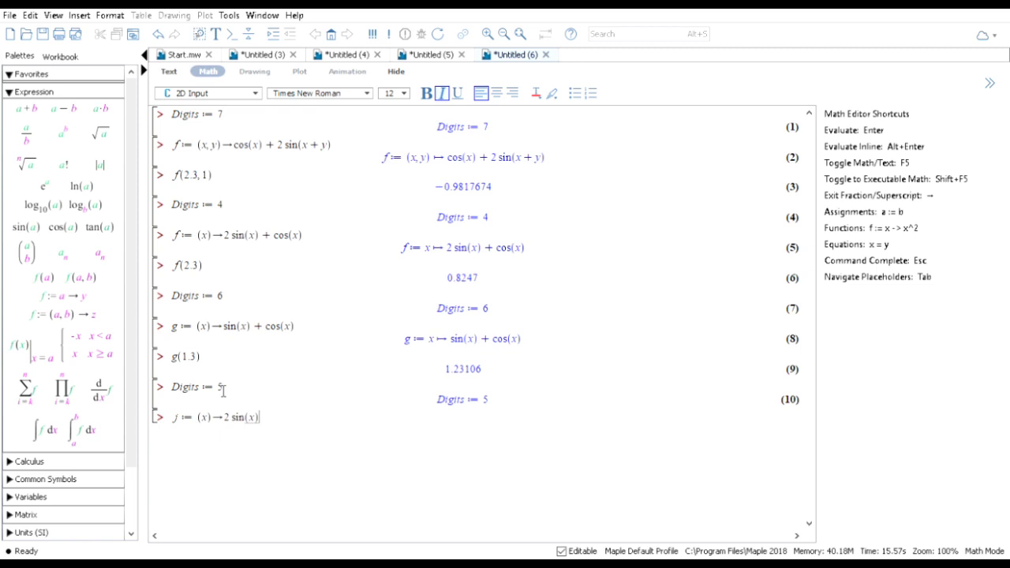
key("Right")
type("cos(x)")
key("Return")
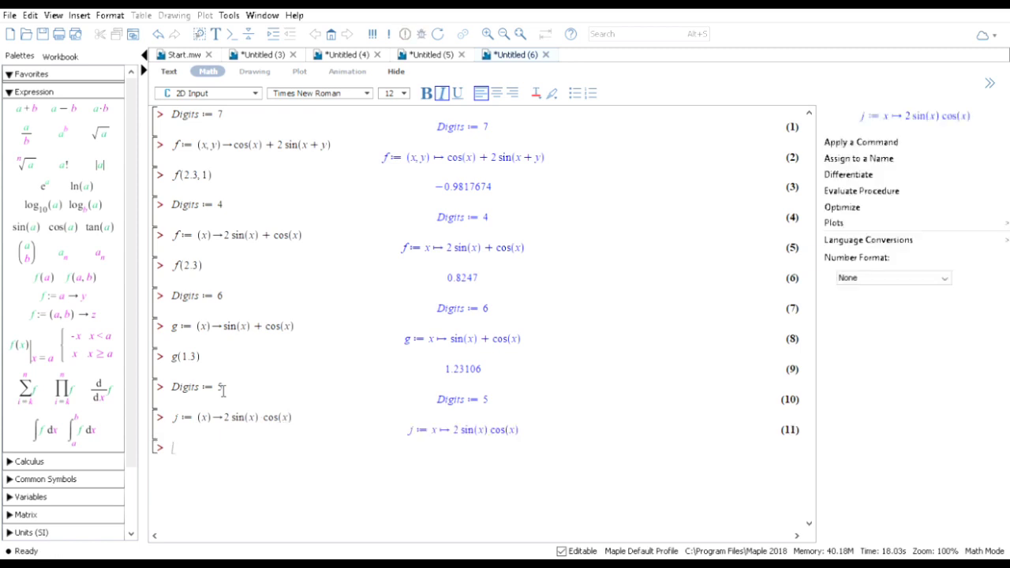
- Evaluate the product function j at 1.2 by entering j(1.2)
type("j(")
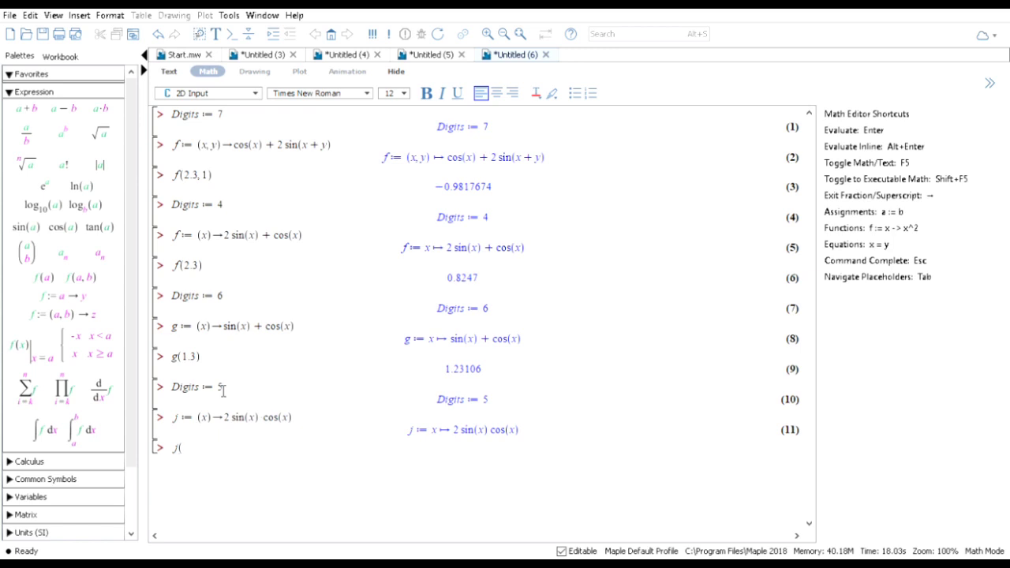
type("1.2)")
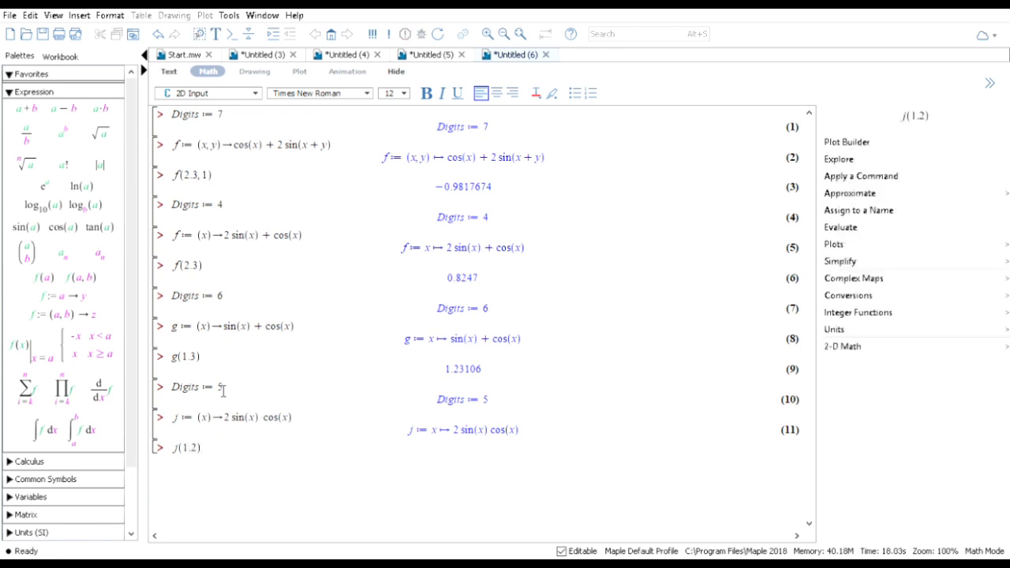
key("Return")
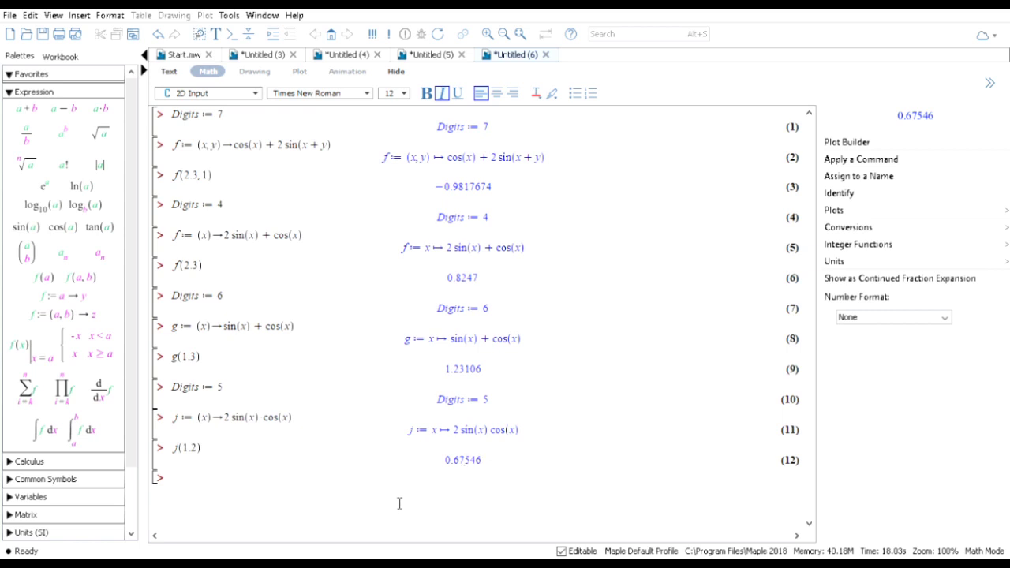
- Set the numeric precision to eight digits with Digits := 8
type("D")
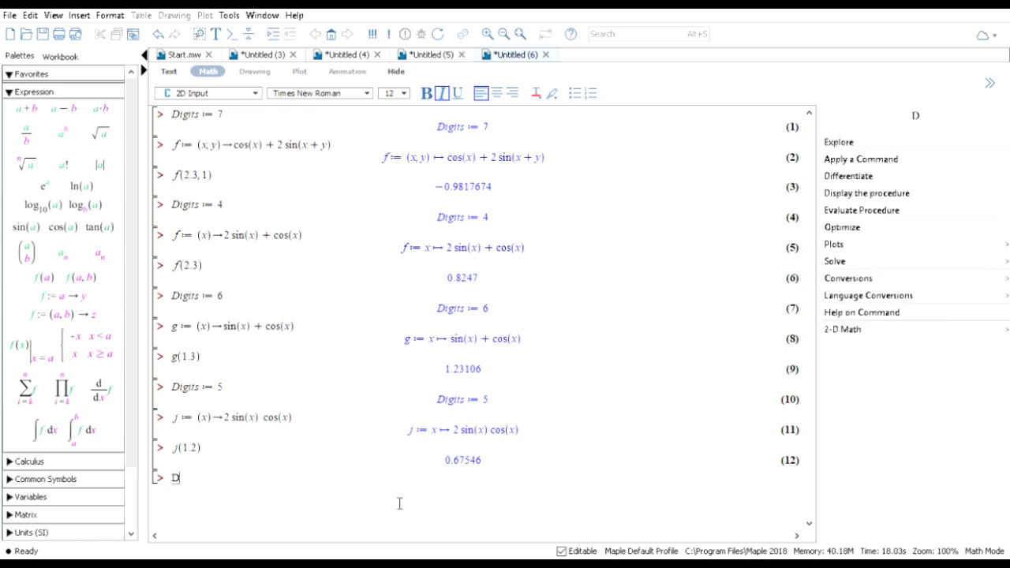
type("igits")
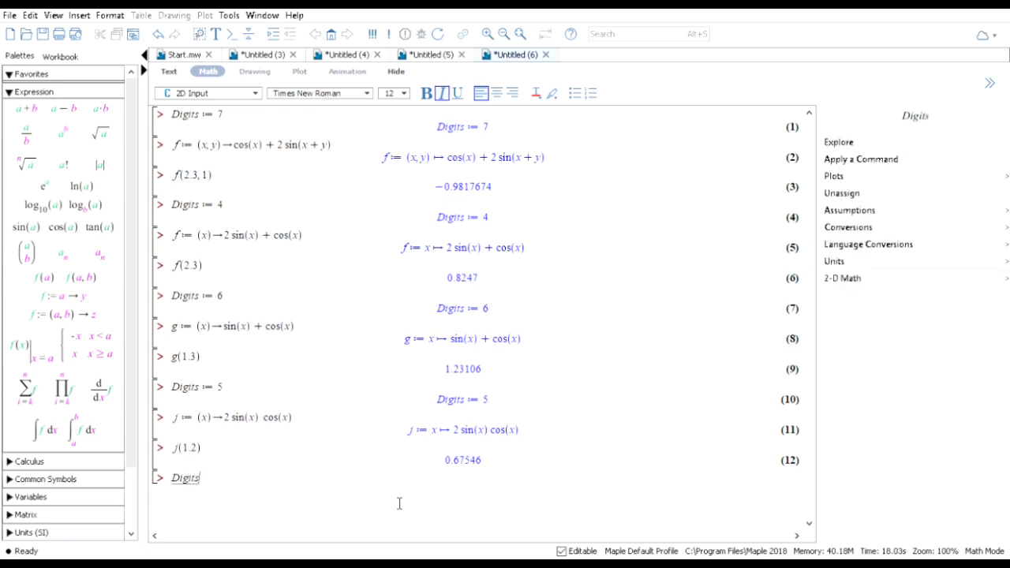
type(" :")
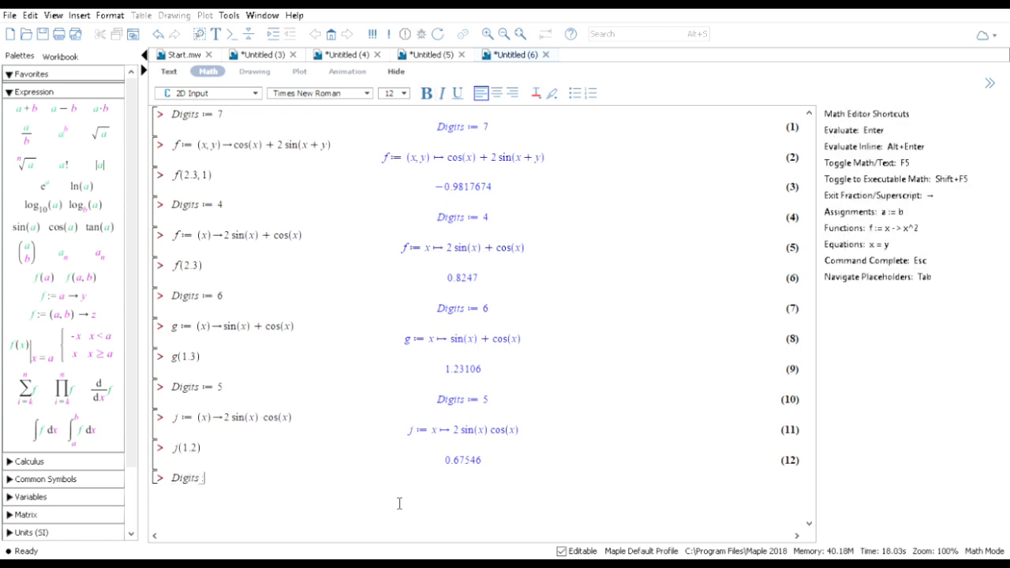
type("=8")
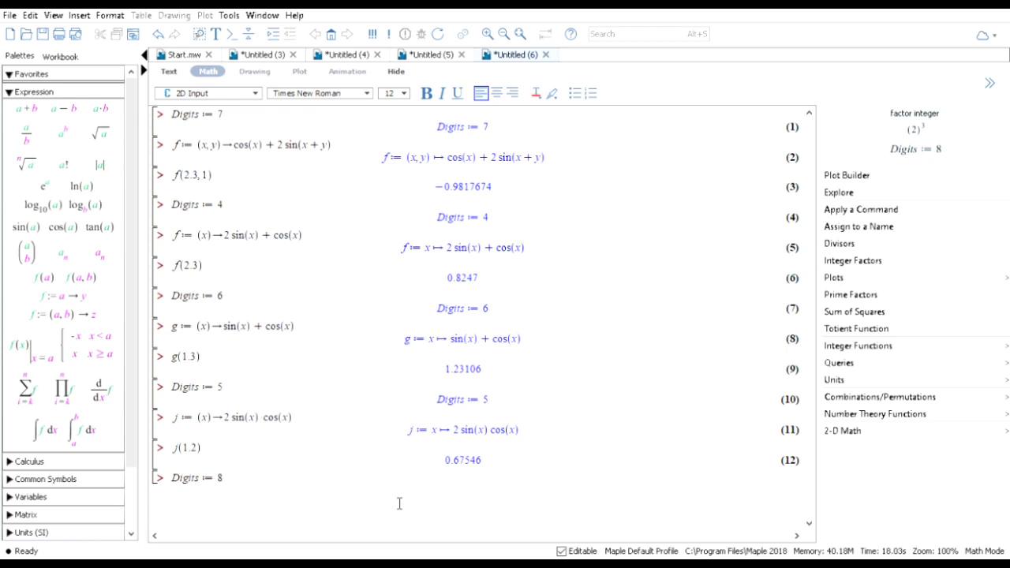
key("Return")
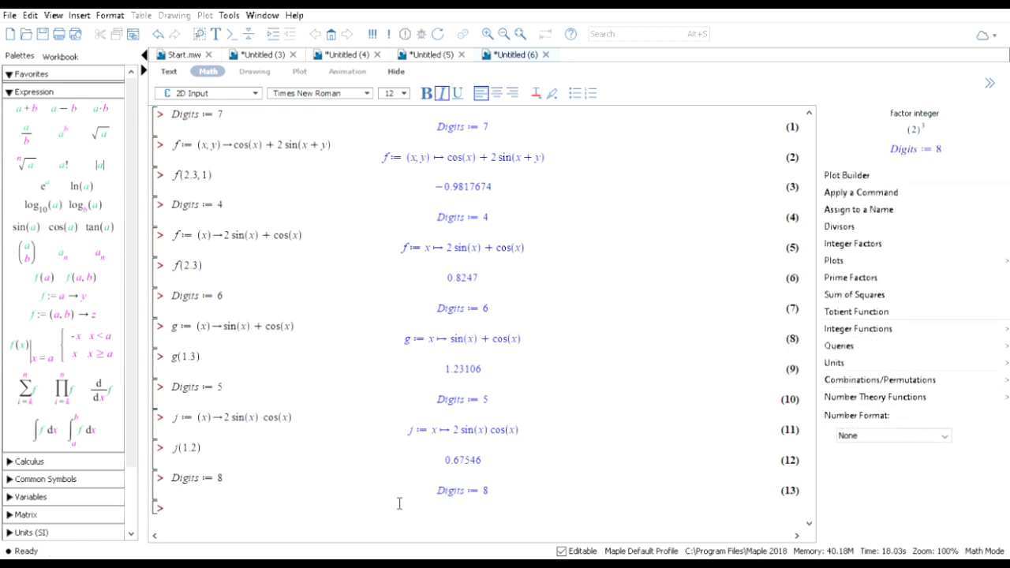
- Define the two-variable function f := (x,y) -> 2 sin(x+y) + cos(x+y) and evaluate the line
type("f")
type(":=")
type("(")
type("x,y)")
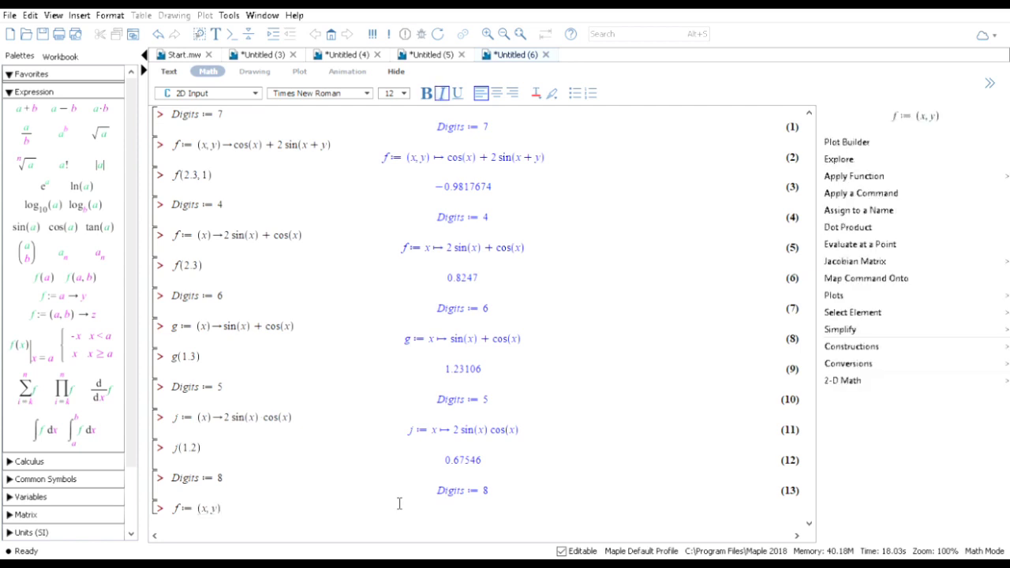
type("->")
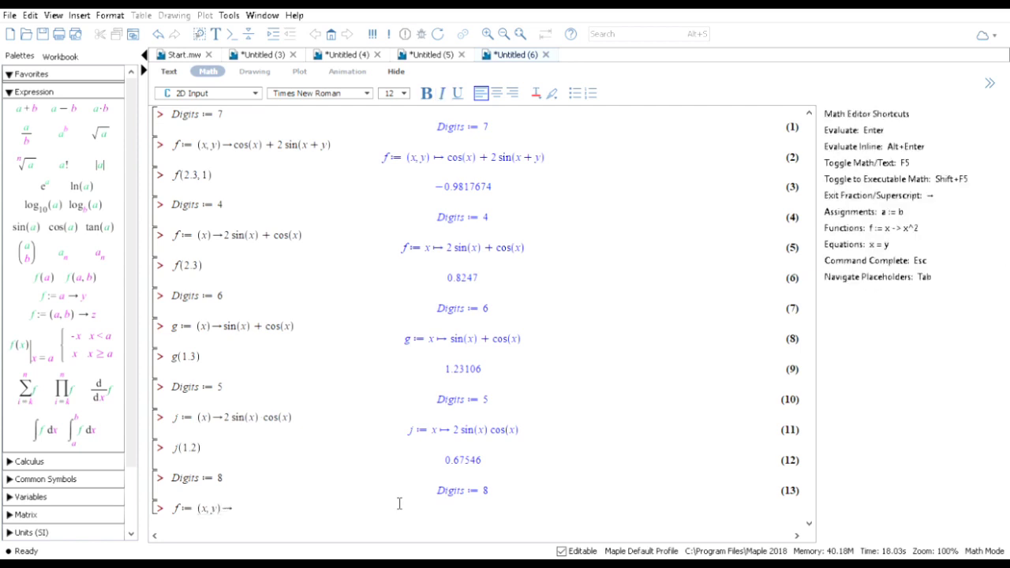
type("2 sin")
type("(x")
type(",y)")
key("BackSpace")
key("BackSpace")
key("BackSpace")
type("+y)")
type("co")
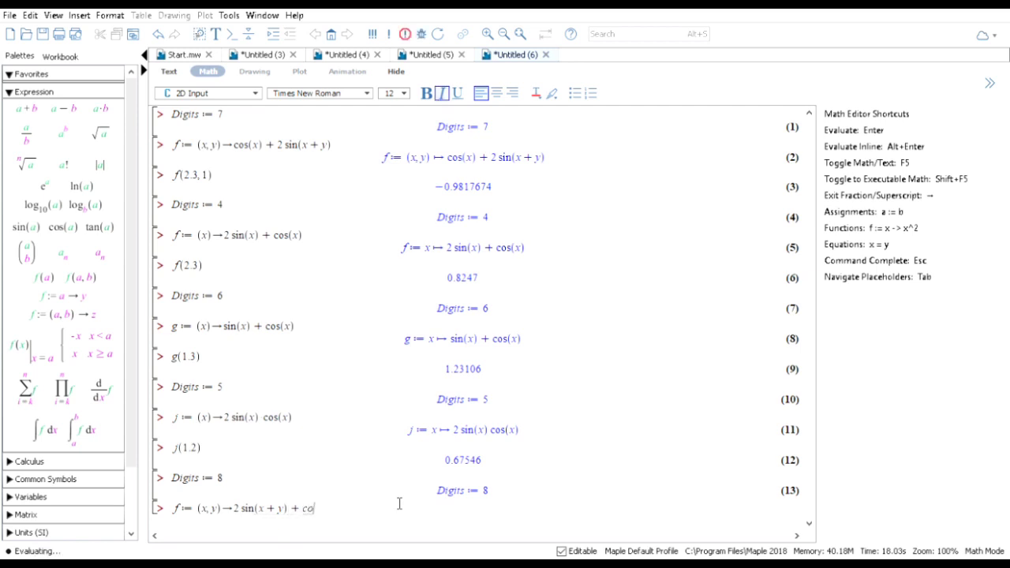
type("s(x + y)")
key("Return")
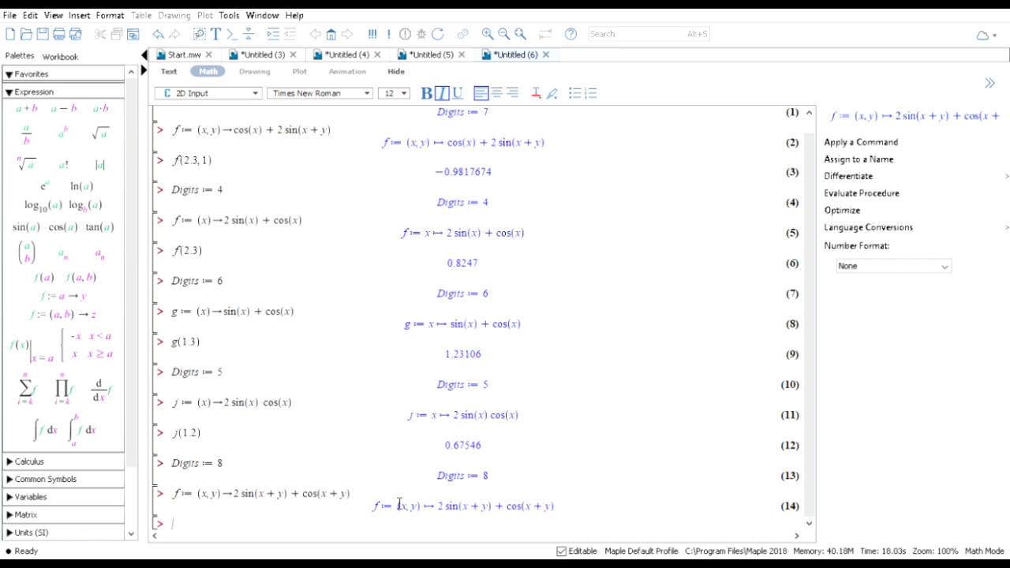
- Try to evaluate the two-variable function f with a single argument, as f(1.2)
type("f(")
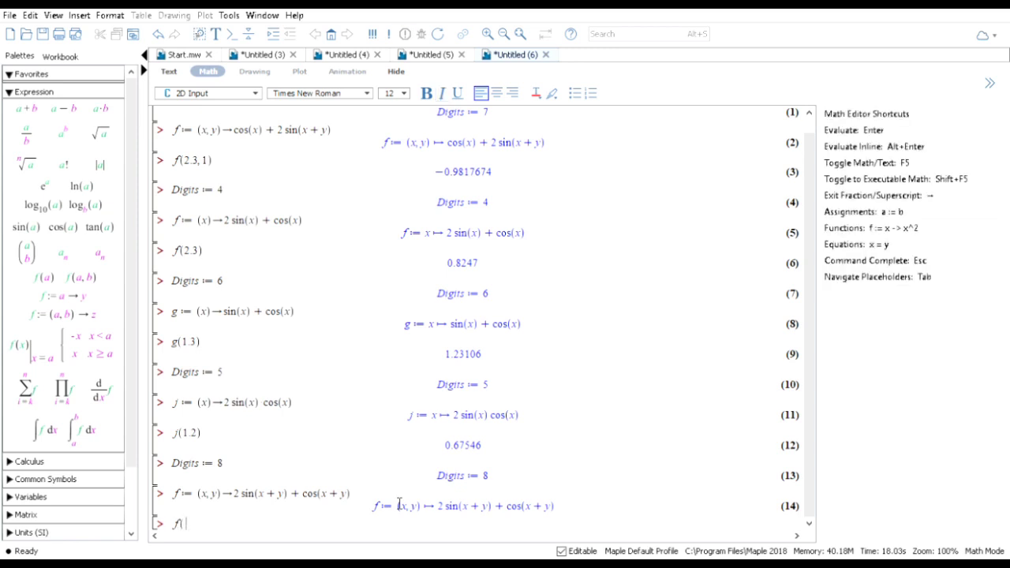
type("1.2)")
key("Return")
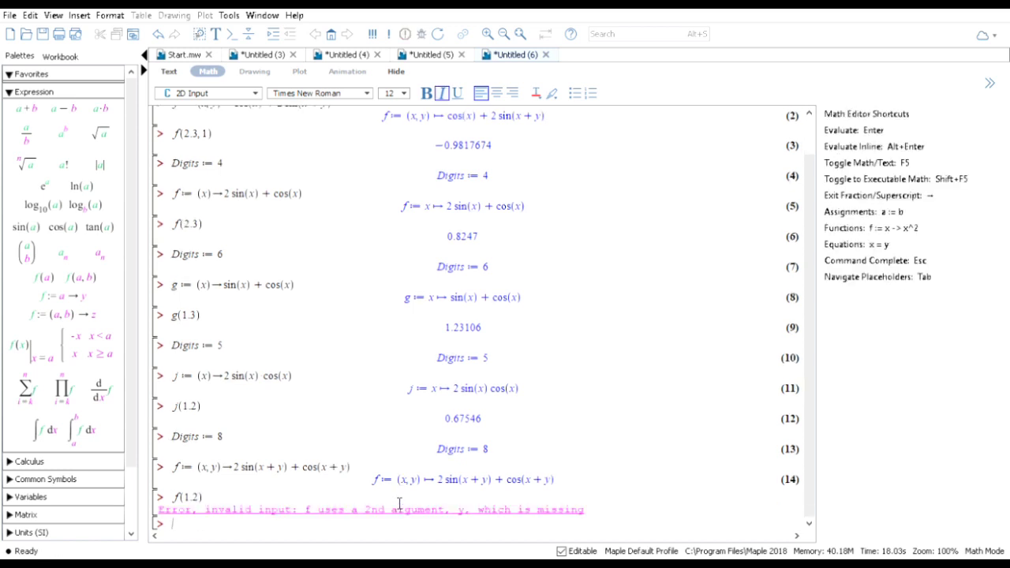
- Erase the f call, reenter it as f(1.2) and evaluate it again
left_click(374, 503)
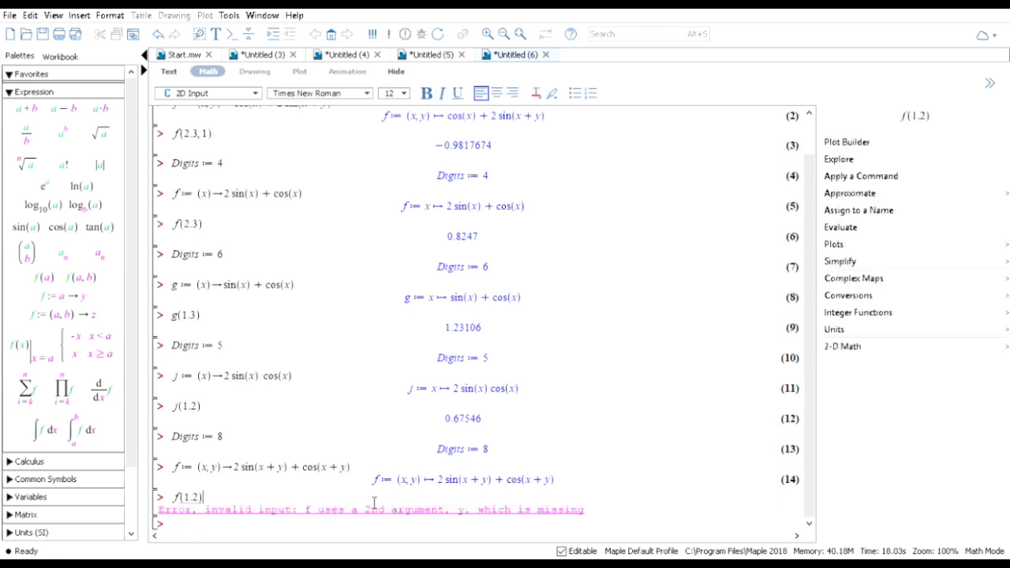
key("BackSpace")
key("BackSpace")
key("BackSpace")
key("BackSpace")
key("BackSpace")
key("BackSpace")
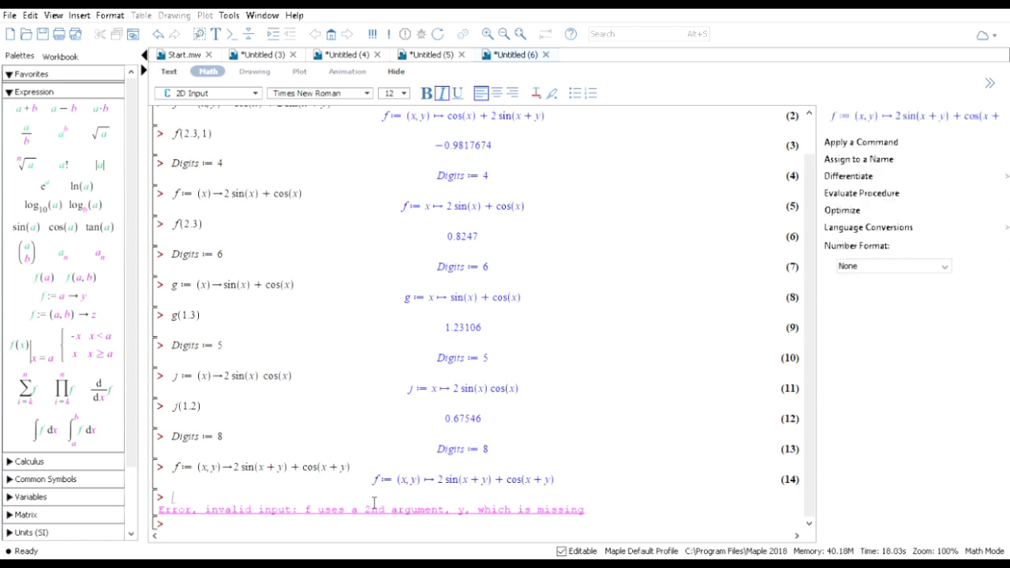
type("f(1.")
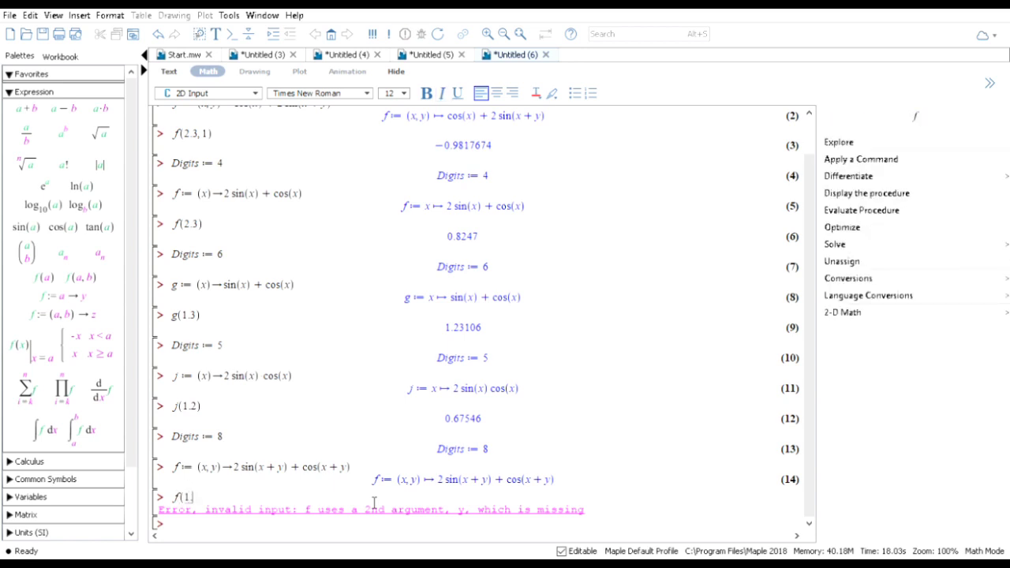
type("2)")
key("Return")
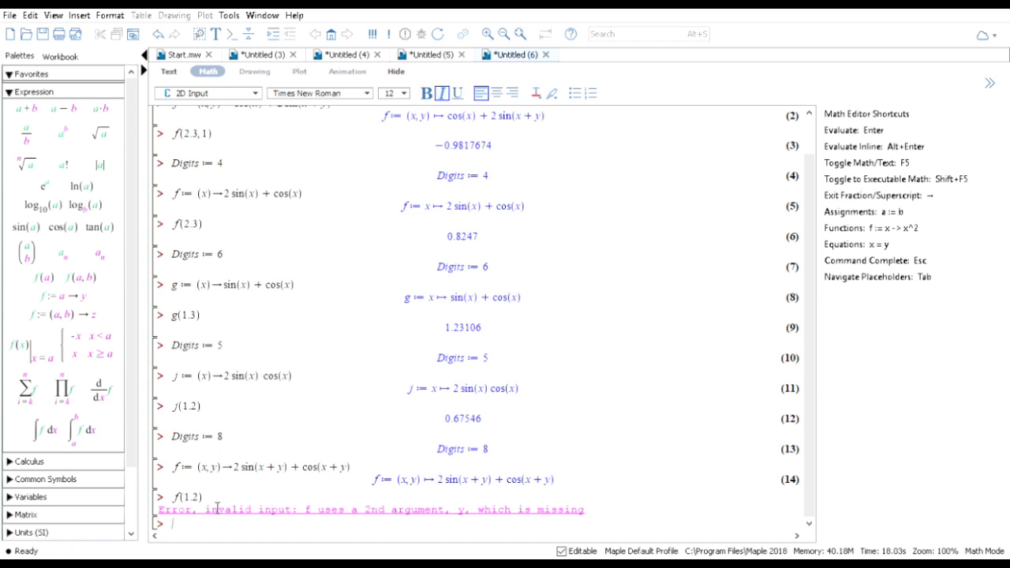
- Change the argument of the f call to 2.2 and evaluate it
left_click(194, 499)
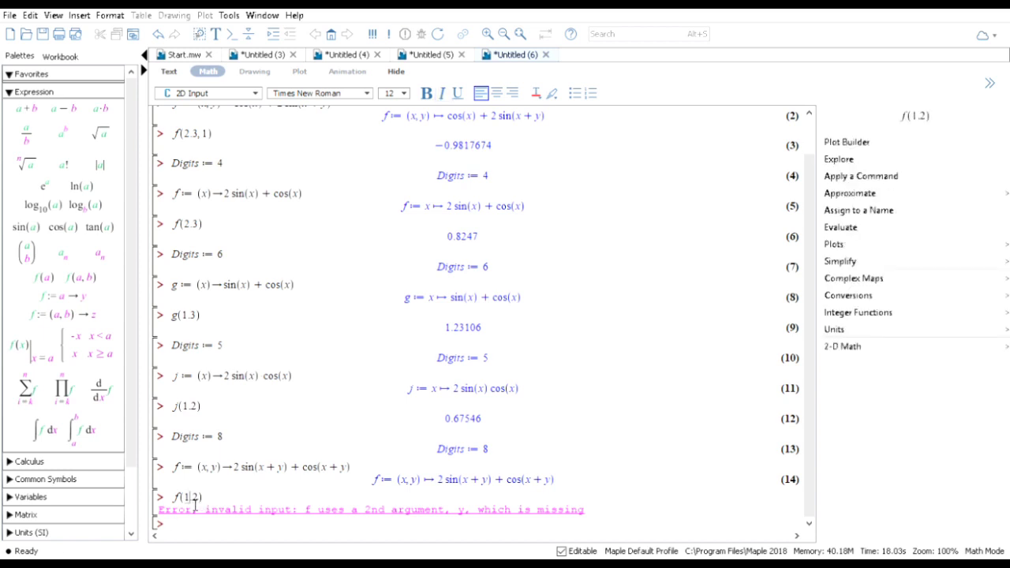
key("BackSpace")
type("2")
key("Return")
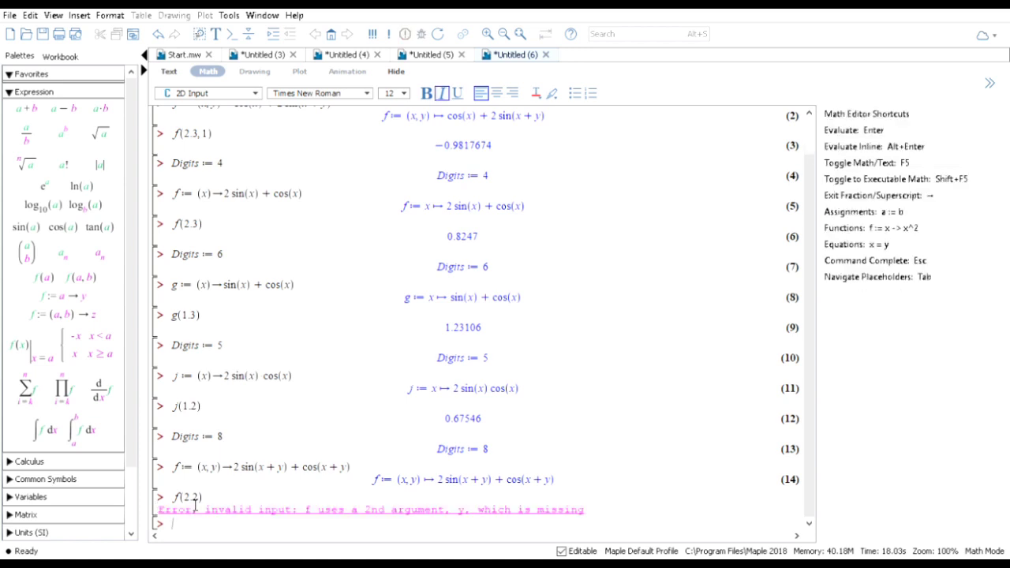
- Rewrite the f call with two comma-separated arguments, as f(2, 2), and evaluate it
left_click(216, 505)
key("BackSpace")
key("BackSpace")
key("BackSpace")
key("BackSpace")
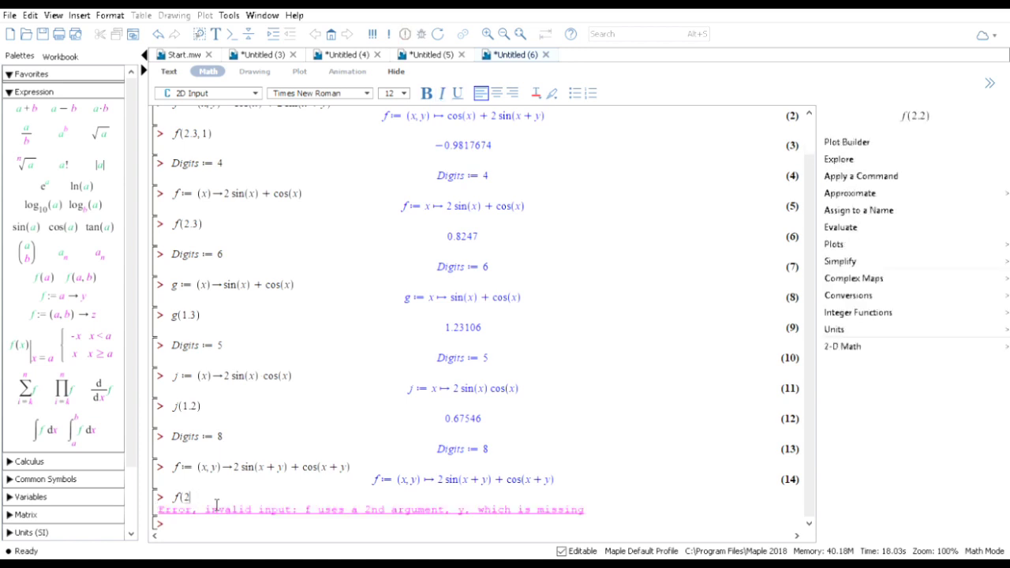
type("2, 2")
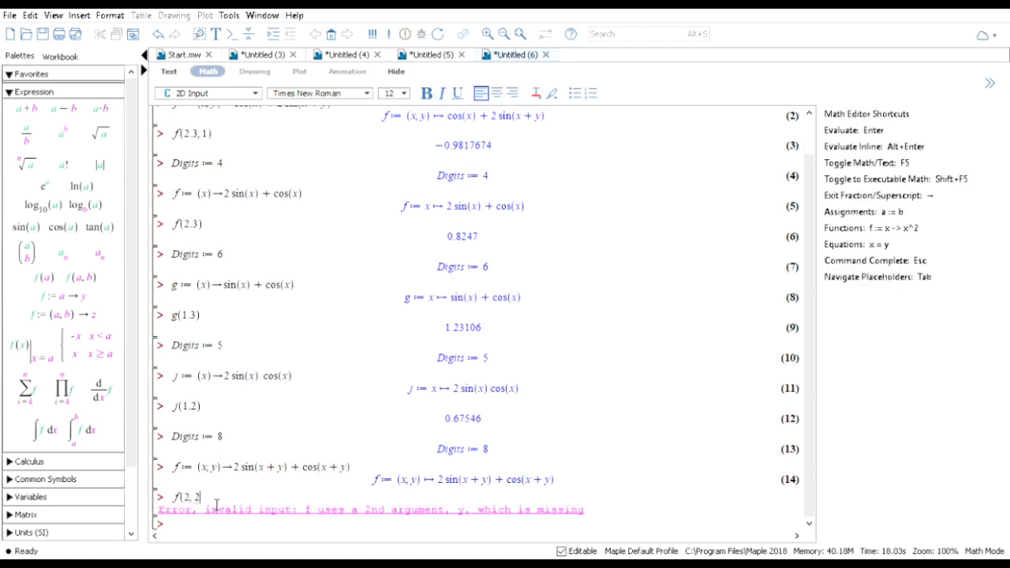
type(")")
key("Return")
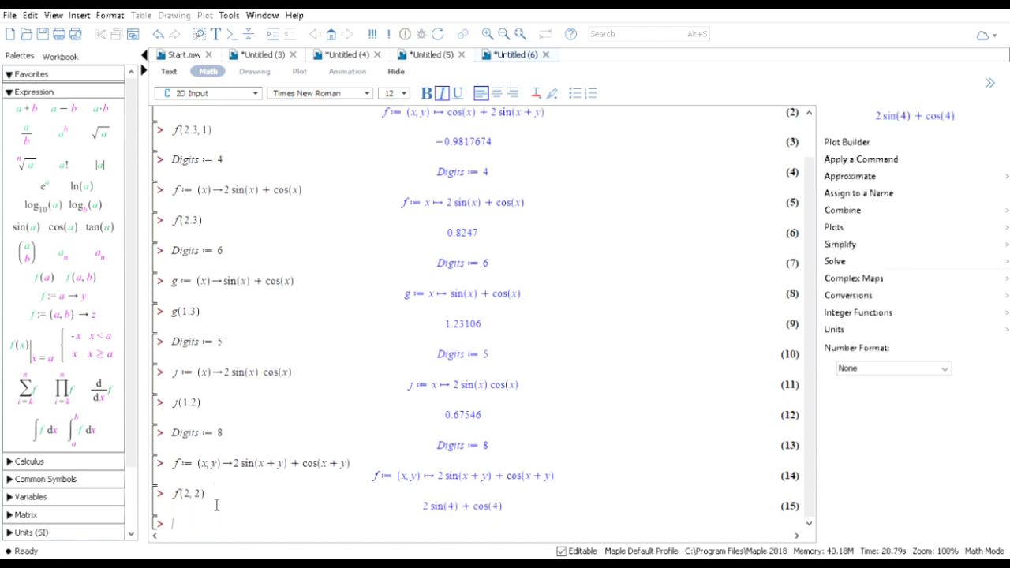
- Replace the two arguments of the f call with the single value 2.2 and evaluate f(2.2)
left_click(221, 501)
key("BackSpace")
key("BackSpace")
key("BackSpace")
key("BackSpace")
type("2")
type(",2)")
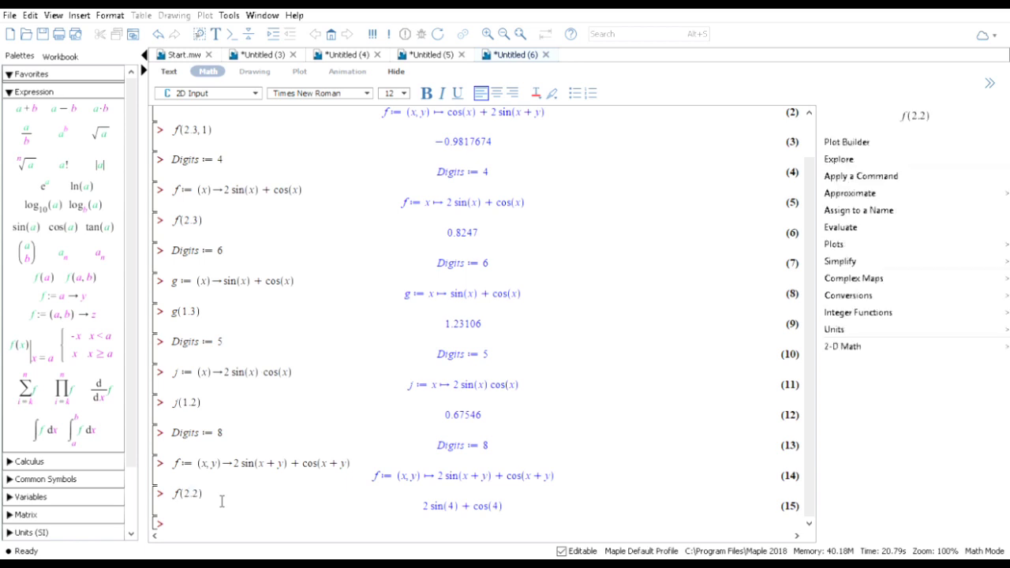
key("Return")
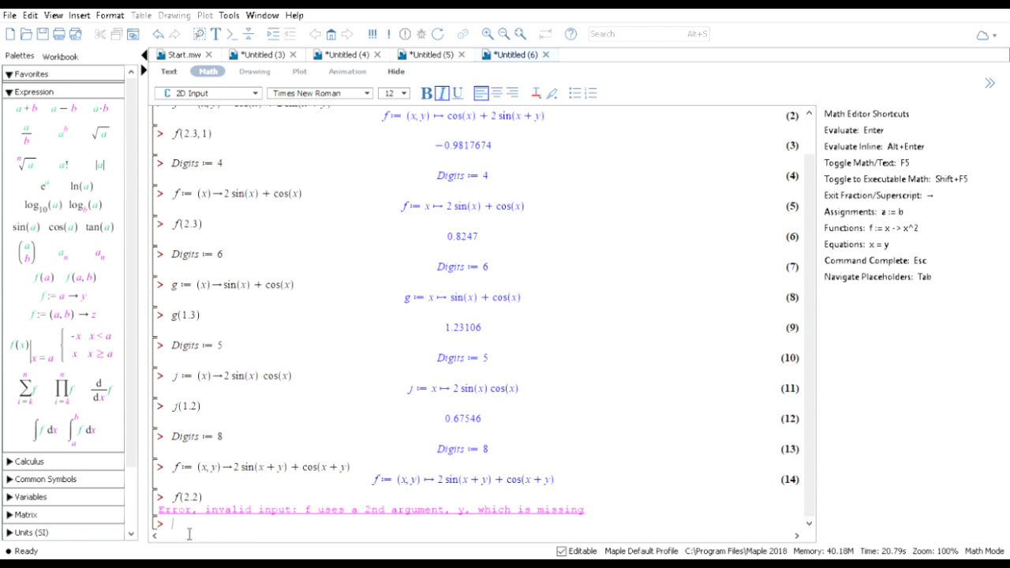
type("Di")
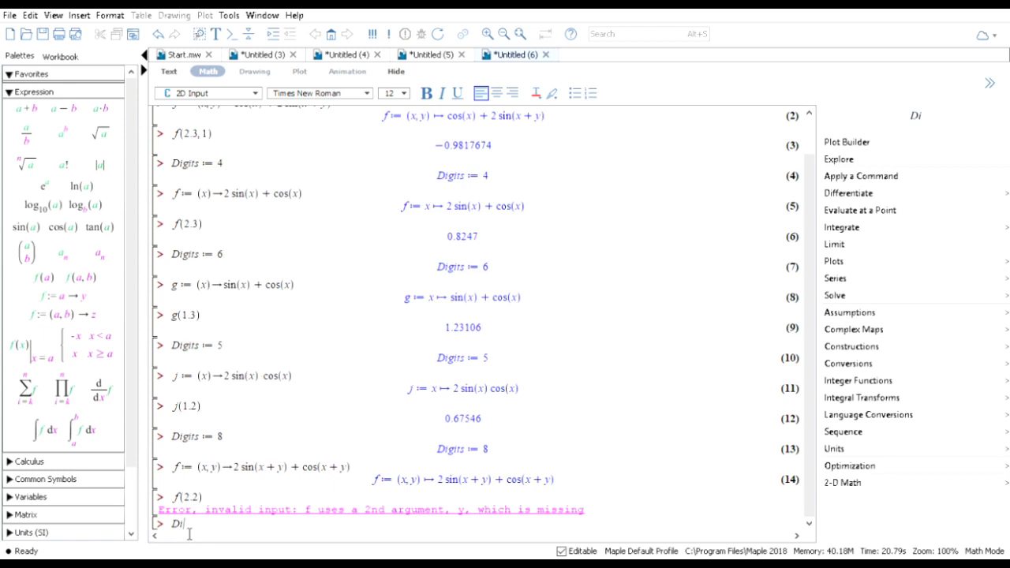
type("gits:=")
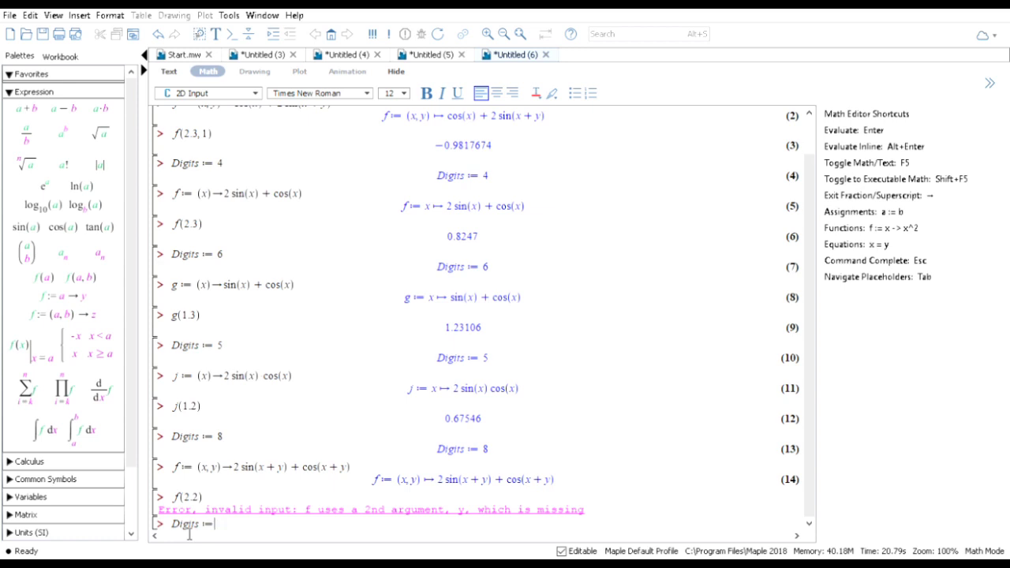
key("BackSpace")
key("BackSpace")
key("BackSpace")
key("BackSpace")
key("BackSpace")
key("BackSpace")
key("BackSpace")
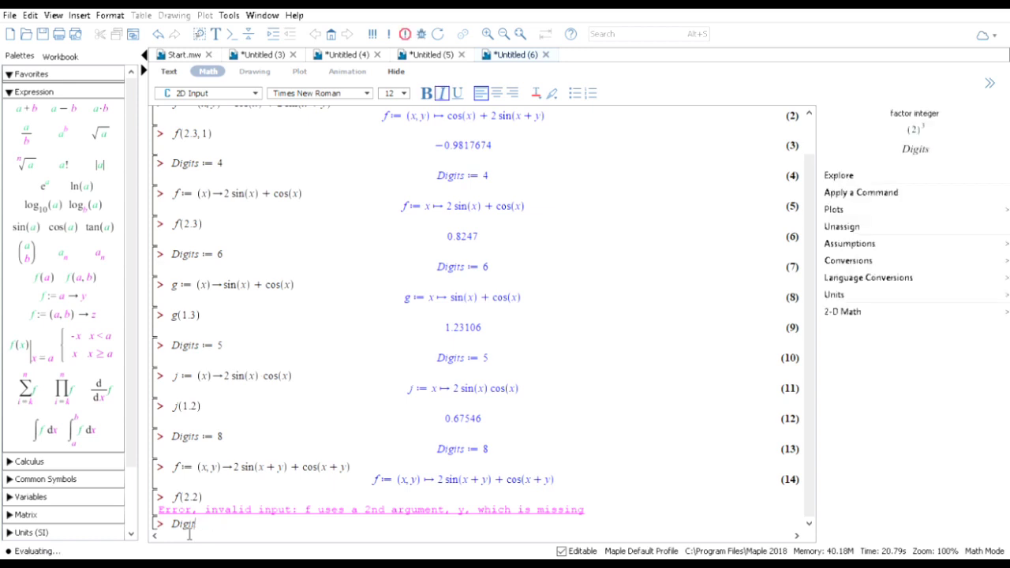